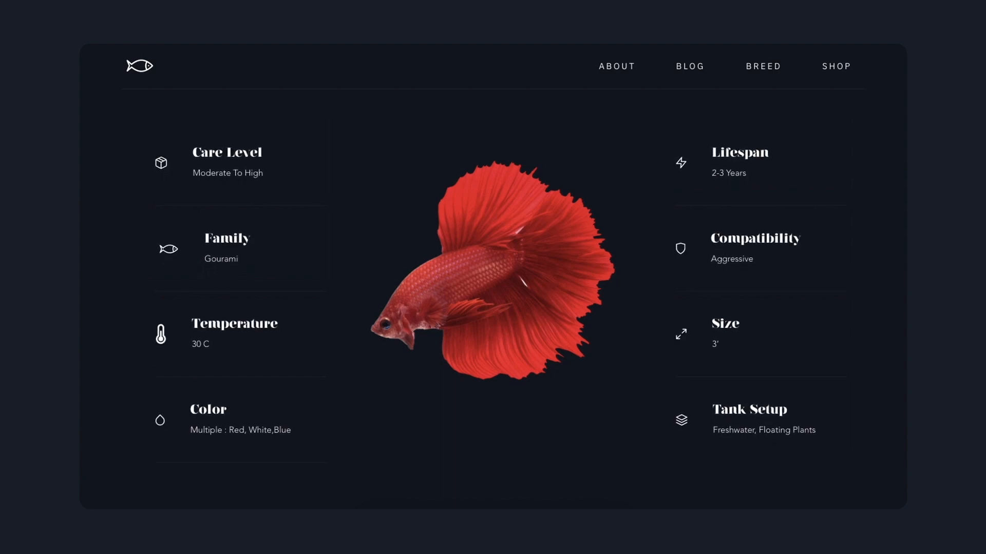
# Step: Preview the finished half-moon betta prototype, browsing its fish slides and its scroll-down description view
pyautogui.click(561, 304)
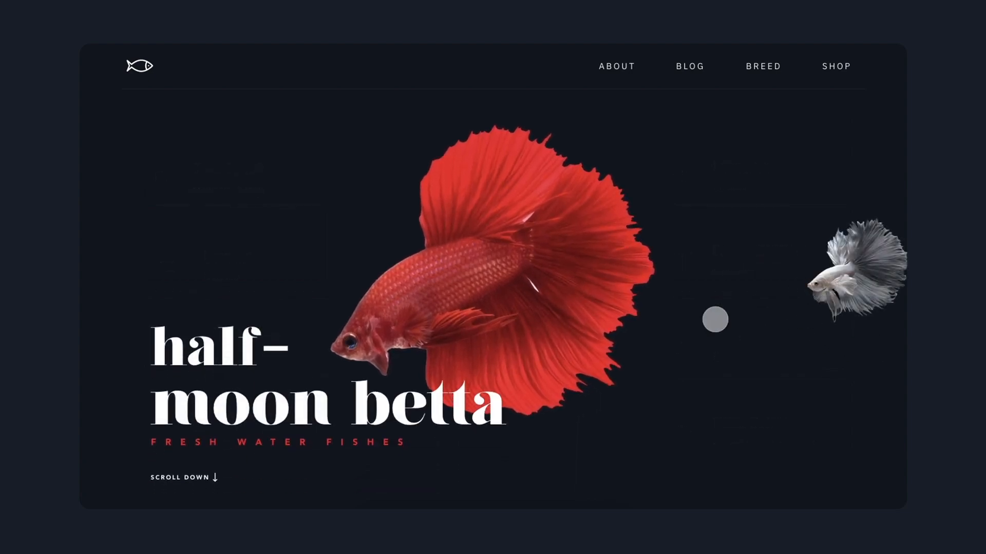
pyautogui.click(842, 273)
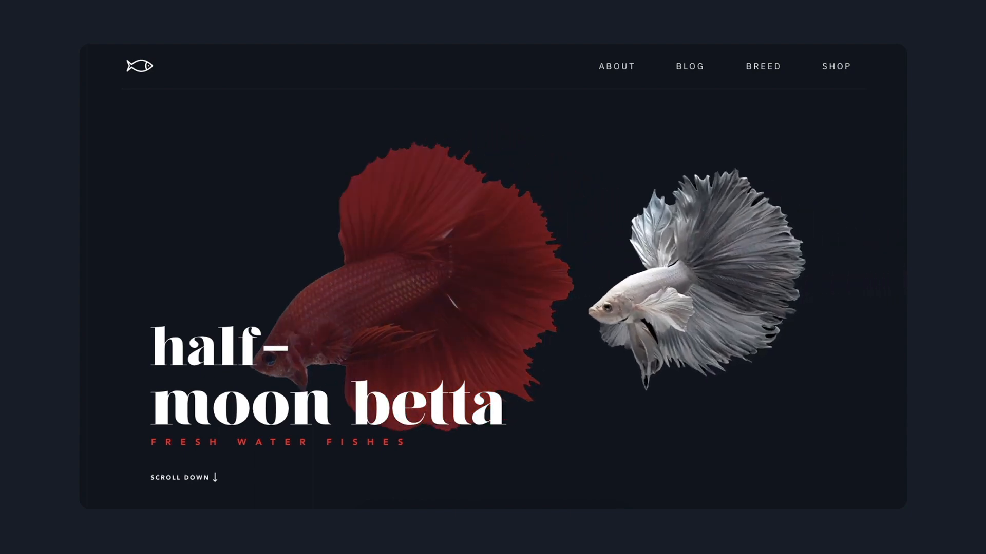
pyautogui.click(856, 216)
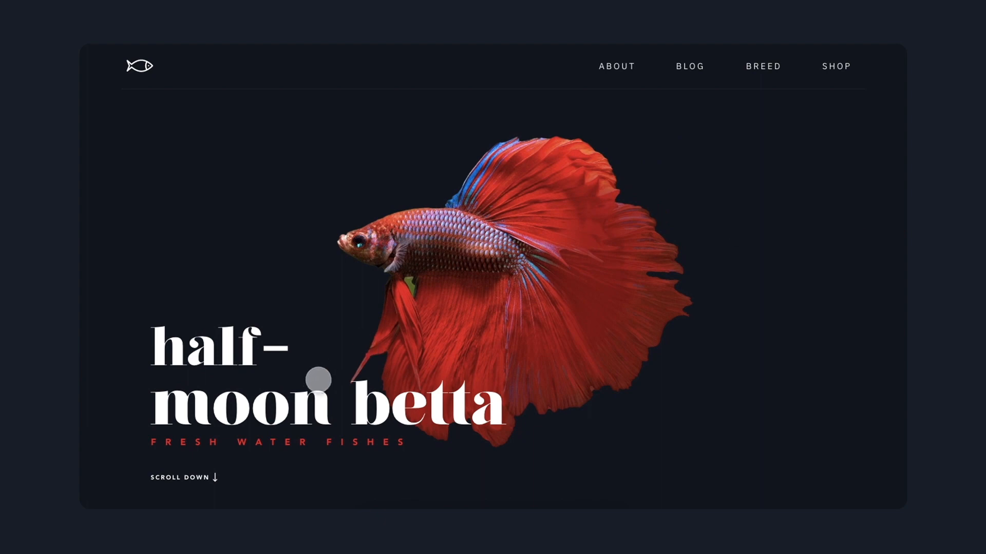
pyautogui.moveTo(316, 382); pyautogui.dragTo(647, 303)
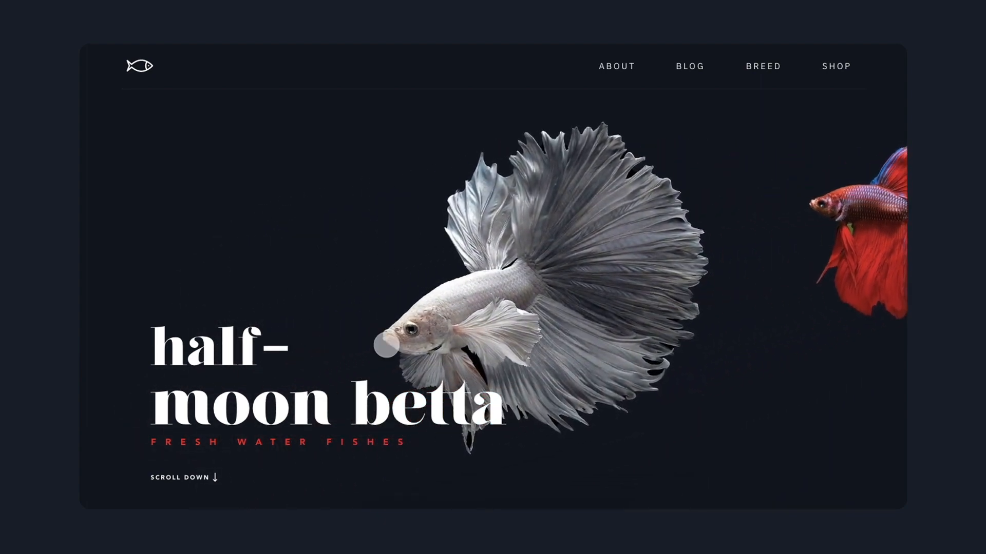
pyautogui.moveTo(330, 358); pyautogui.dragTo(605, 285)
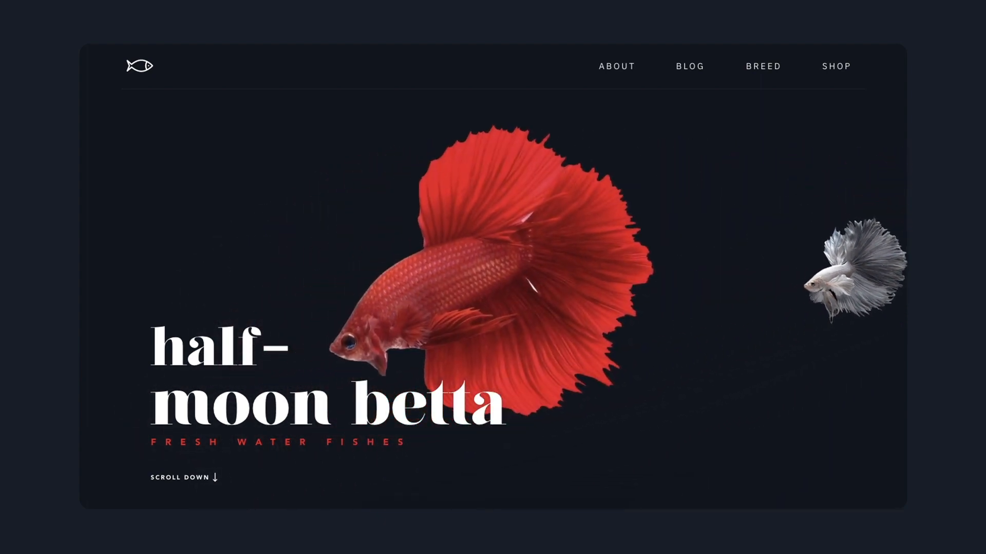
pyautogui.click(185, 477)
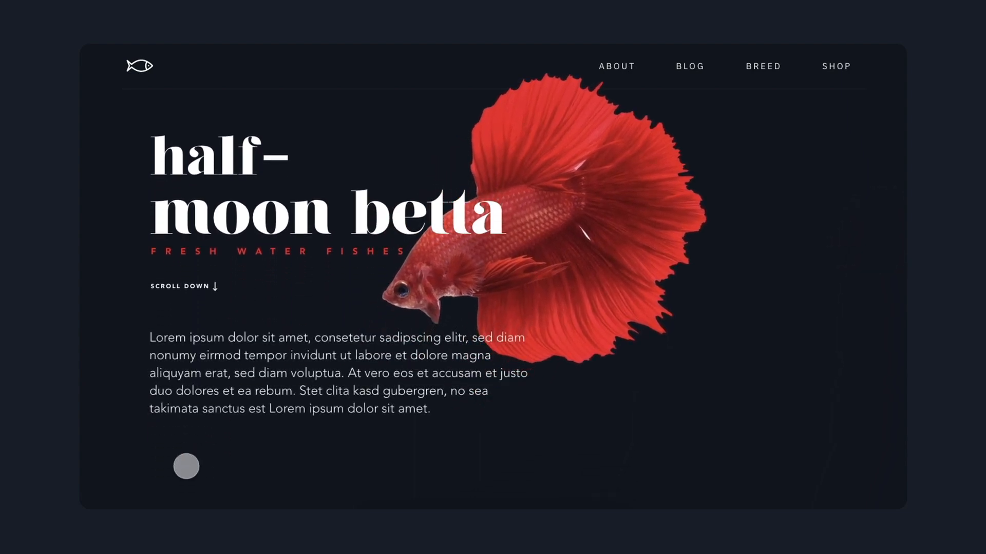
pyautogui.click(190, 288)
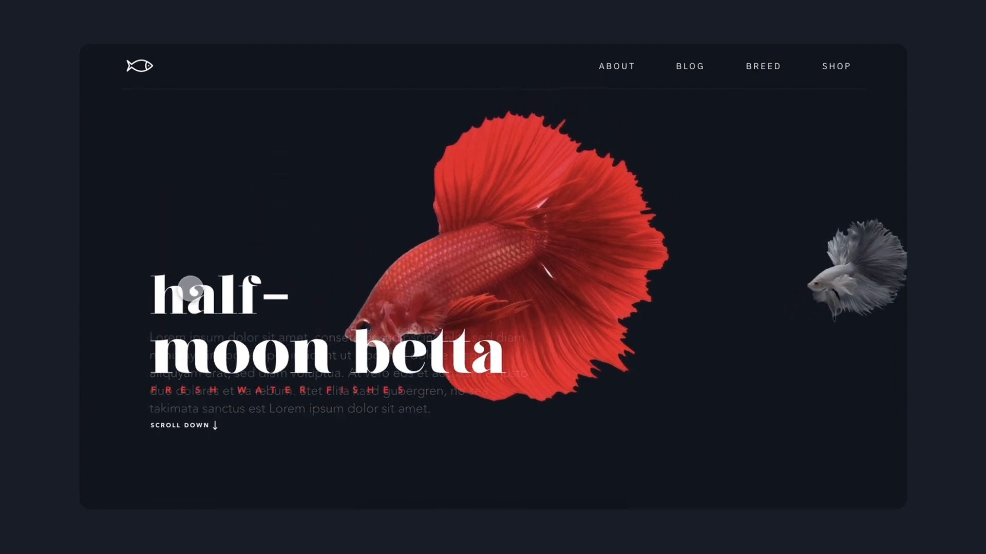
pyautogui.click(877, 283)
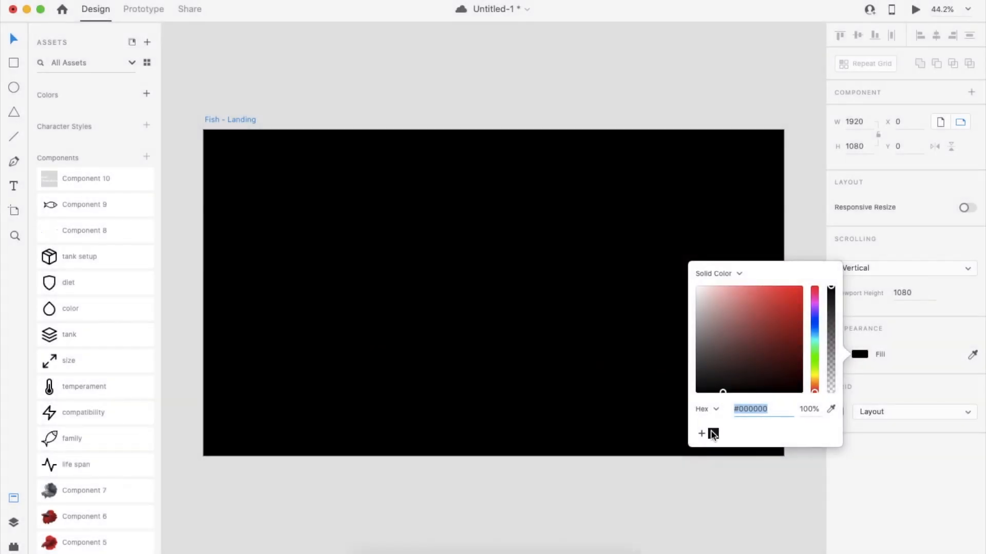
# Step: Fill the Fish - Landing artboard with a very dark navy colour
pyautogui.click(556, 384)
pyautogui.scroll(3, 494, 323)
pyautogui.scroll(-3, 478, 268)
# Step: Add a point text reading "about" near the middle of the artboard
pyautogui.press('t')
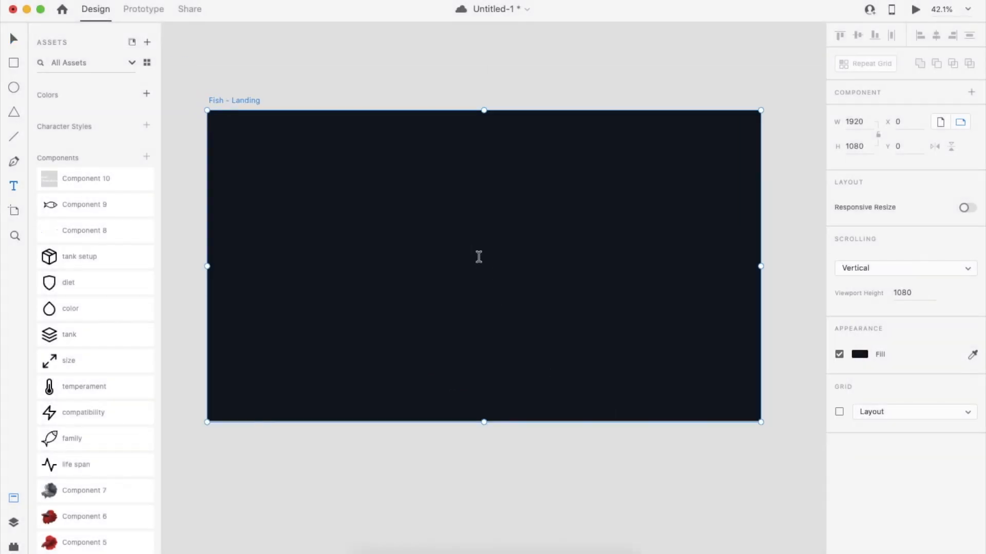
pyautogui.click(438, 239)
pyautogui.write('about')
pyautogui.press('Escape')
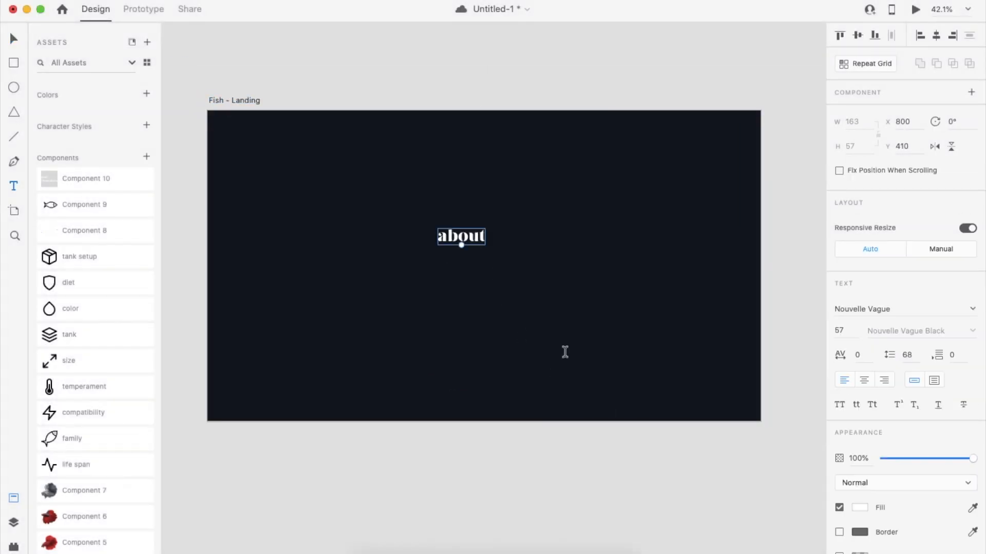
# Step: Format the about text in IBM Plex Sans Regular with title case
pyautogui.click(876, 310)
pyautogui.press('Return')
pyautogui.click(975, 331)
pyautogui.click(890, 383)
pyautogui.click(871, 405)
# Step: Duplicate the About label to its right and change the copy's text to "Blog"
pyautogui.moveTo(472, 235); pyautogui.dragTo(522, 238)
pyautogui.doubleClick(523, 238)
pyautogui.write('H')
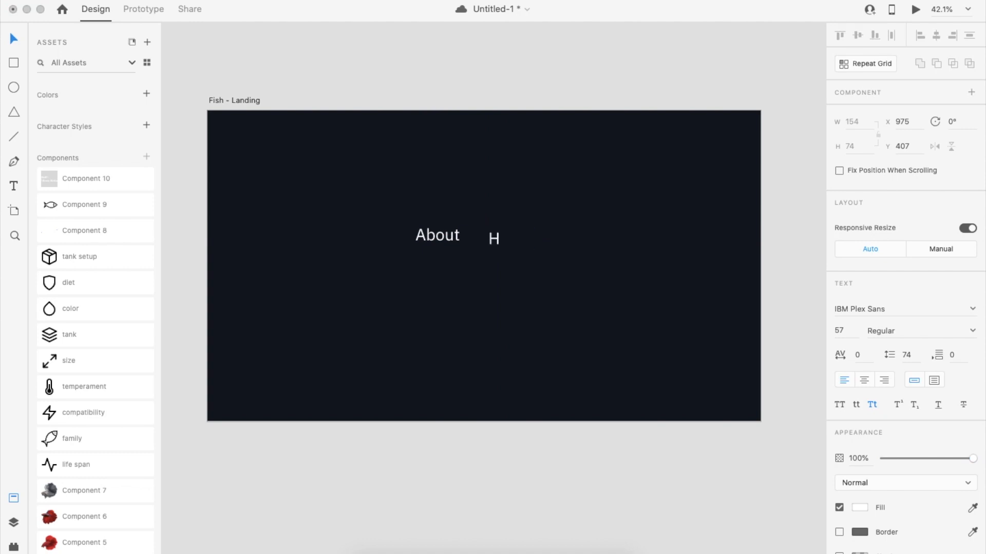
pyautogui.write('log')
pyautogui.press('Escape')
# Step: Duplicate the Blog label twice more to the right and rename the copies "Breed" and "Shop"
pyautogui.moveTo(505, 239); pyautogui.dragTo(587, 242)
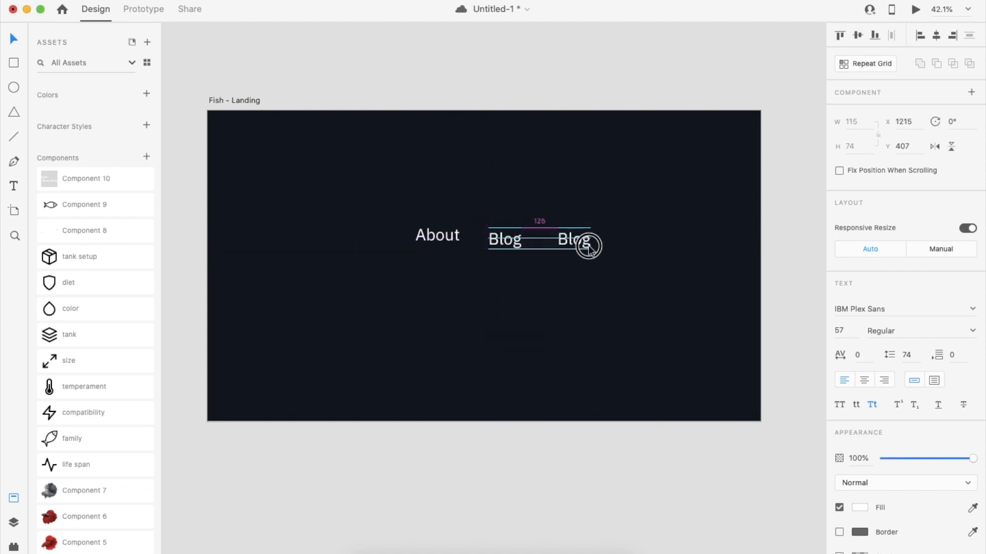
pyautogui.doubleClick(578, 239)
pyautogui.write('Breed')
pyautogui.keyDown('alt'); pyautogui.moveTo(581, 239); pyautogui.dragTo(644, 238); pyautogui.keyUp('alt')
pyautogui.doubleClick(645, 238)
pyautogui.write('Shi')
pyautogui.press('Escape')
# Step: Set all four menu labels to font size 20, character spacing 200 and all uppercase
pyautogui.moveTo(360, 186); pyautogui.dragTo(665, 246)
pyautogui.write('q')
pyautogui.press('BackSpace')
pyautogui.write('12')
pyautogui.press('Return')
pyautogui.click(844, 333)
pyautogui.write('20')
pyautogui.press('Return')
pyautogui.write('200')
pyautogui.press('Return')
pyautogui.click(839, 404)
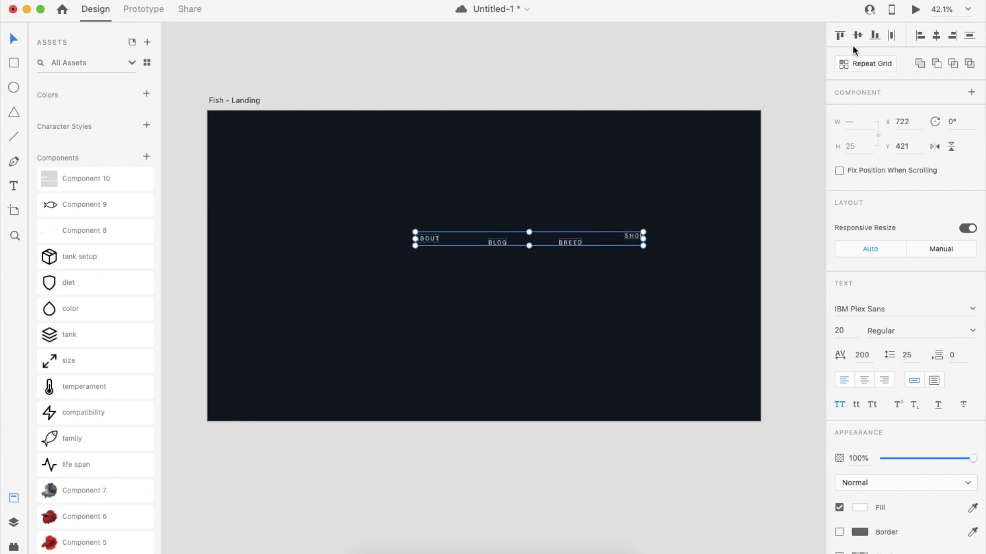
# Step: Align the four menu labels on one line and move them to the upper right area of the artboard
pyautogui.moveTo(608, 242); pyautogui.dragTo(665, 138)
pyautogui.click(685, 186)
# Step: Draw a full-width rectangle about 139 px high along the artboard's upper edge and reduce its height to 80 px
pyautogui.click(14, 62)
pyautogui.moveTo(209, 111)
pyautogui.mouseDown()
pyautogui.moveTo(761, 169)
pyautogui.moveTo(761, 150)
pyautogui.mouseUp()
pyautogui.press('v')
pyautogui.scroll(3, 619, 132)
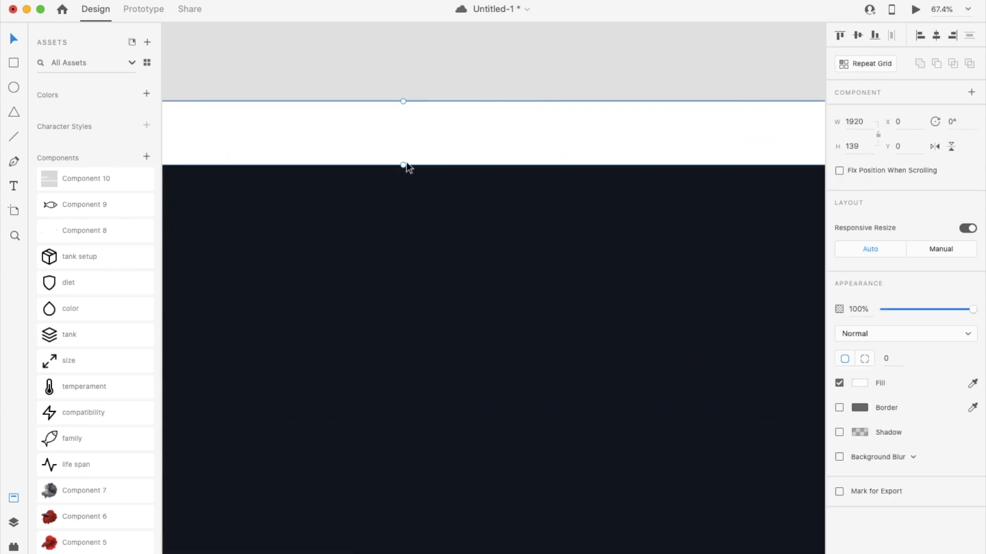
pyautogui.moveTo(405, 163); pyautogui.dragTo(403, 140)
pyautogui.click(653, 190)
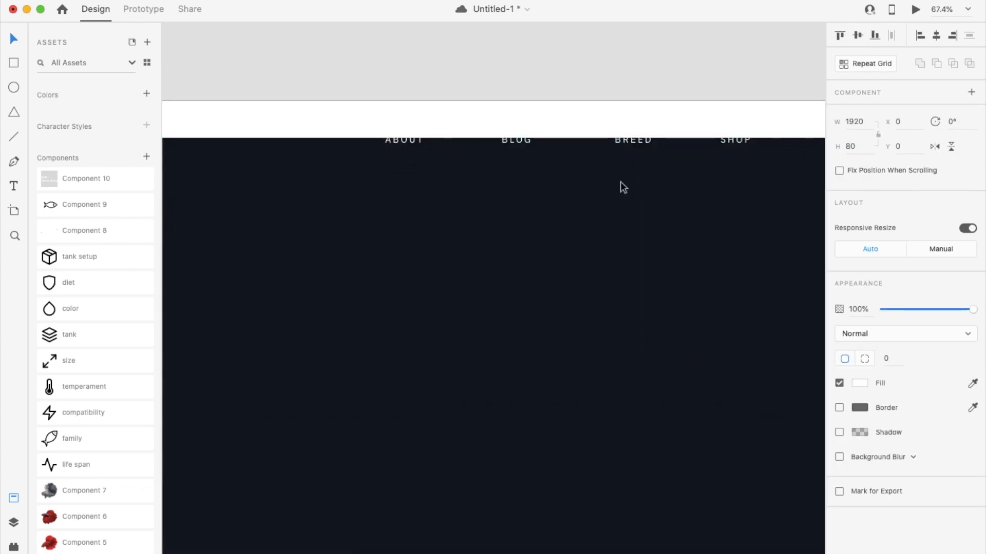
# Step: Set the header rectangle's height to 90 px, and finally to 100 px
pyautogui.scroll(-3, 624, 183)
pyautogui.click(603, 148)
pyautogui.press('Return')
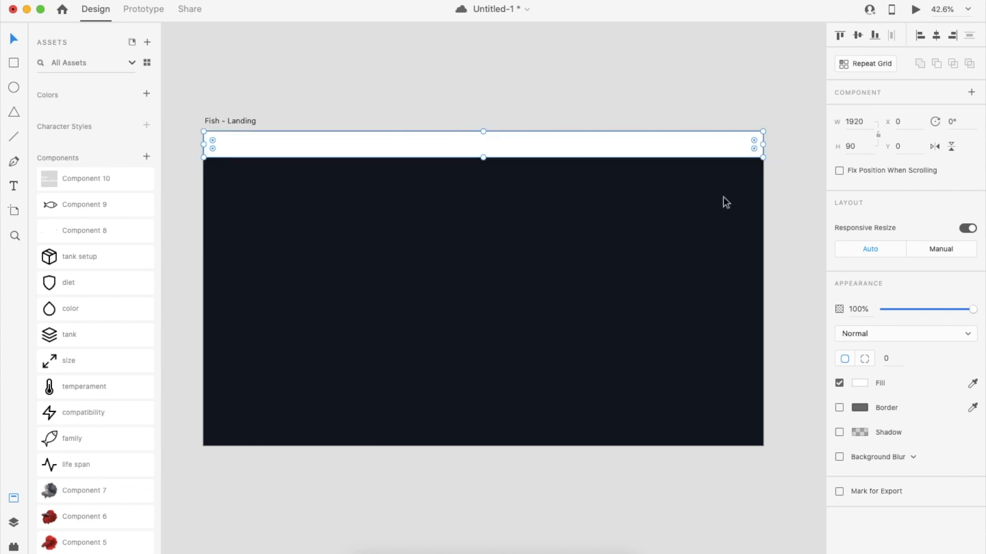
pyautogui.click(859, 148)
pyautogui.write('100')
pyautogui.press('Return')
pyautogui.click(667, 179)
pyautogui.click(660, 160)
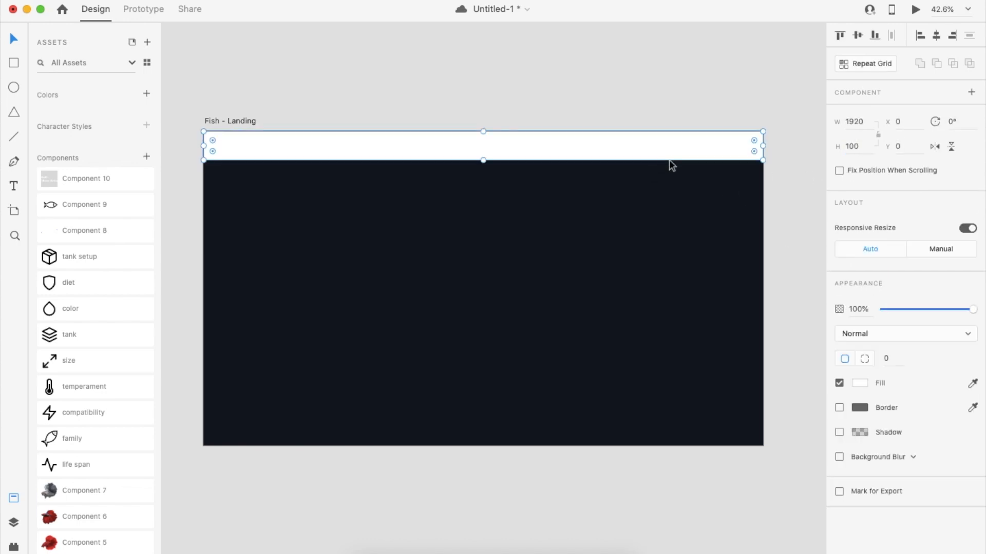
# Step: Try a background blur on the header rectangle, and delete the rectangle
pyautogui.click(840, 458)
pyautogui.moveTo(943, 477); pyautogui.dragTo(940, 500)
pyautogui.click(736, 125)
pyautogui.click(740, 149)
pyautogui.press('Delete')
# Step: Draw a horizontal line about 1805 px wide beneath the menu labels with the Pen tool
pyautogui.click(14, 161)
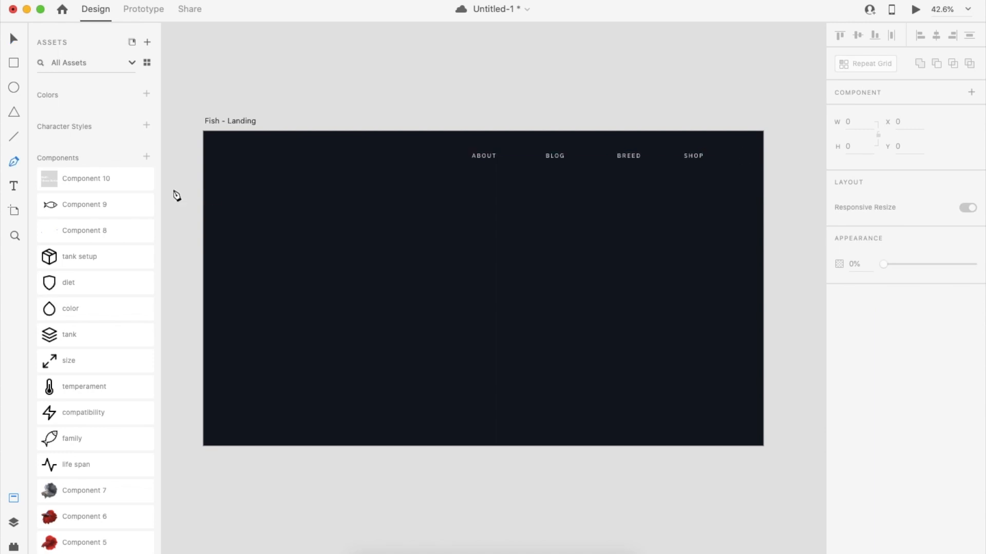
pyautogui.click(222, 166)
pyautogui.click(748, 165)
pyautogui.press('Escape')
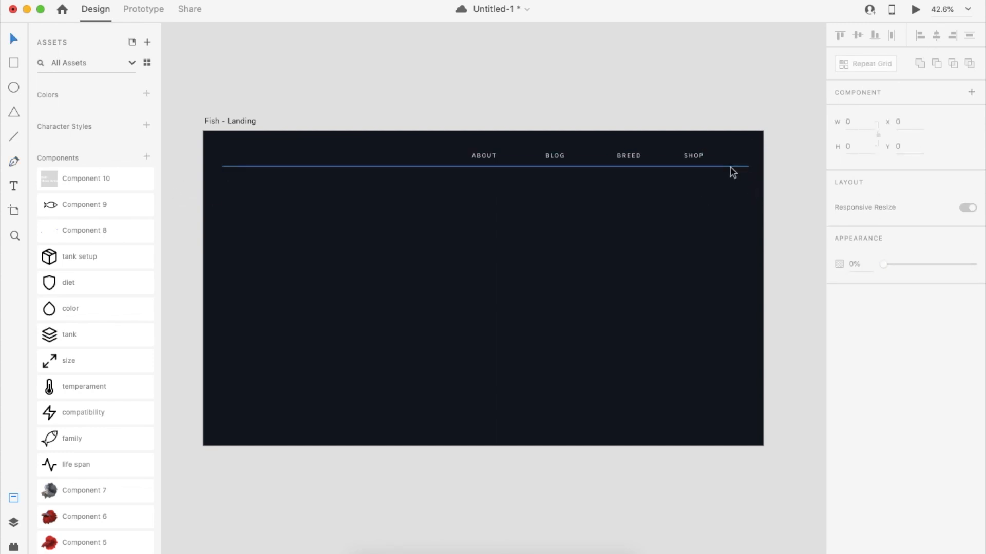
# Step: Give the divider line a white border at 10% opacity and shorten it to about 1713 px
pyautogui.click(864, 386)
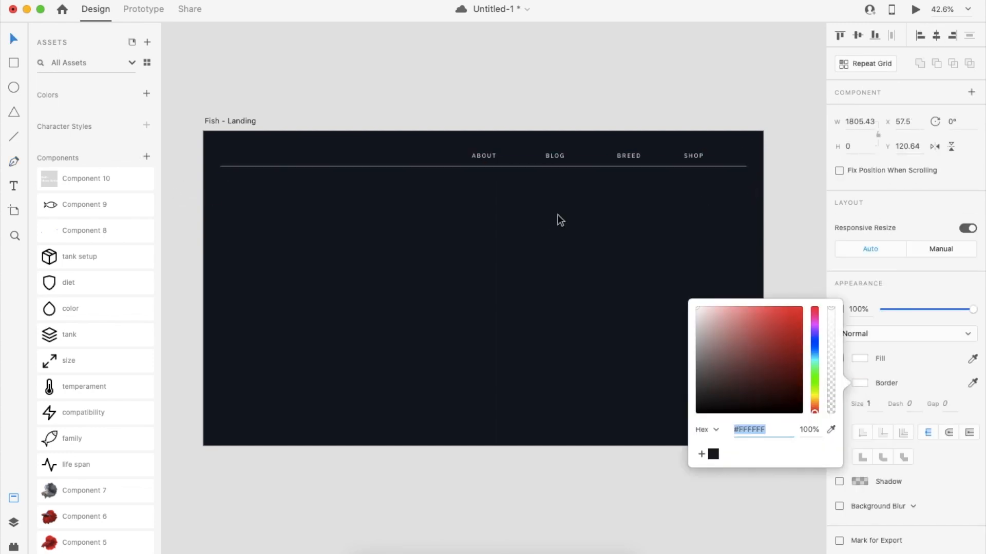
pyautogui.click(580, 163)
pyautogui.click(579, 166)
pyautogui.press('1')
pyautogui.click(753, 170)
pyautogui.click(740, 166)
pyautogui.click(671, 206)
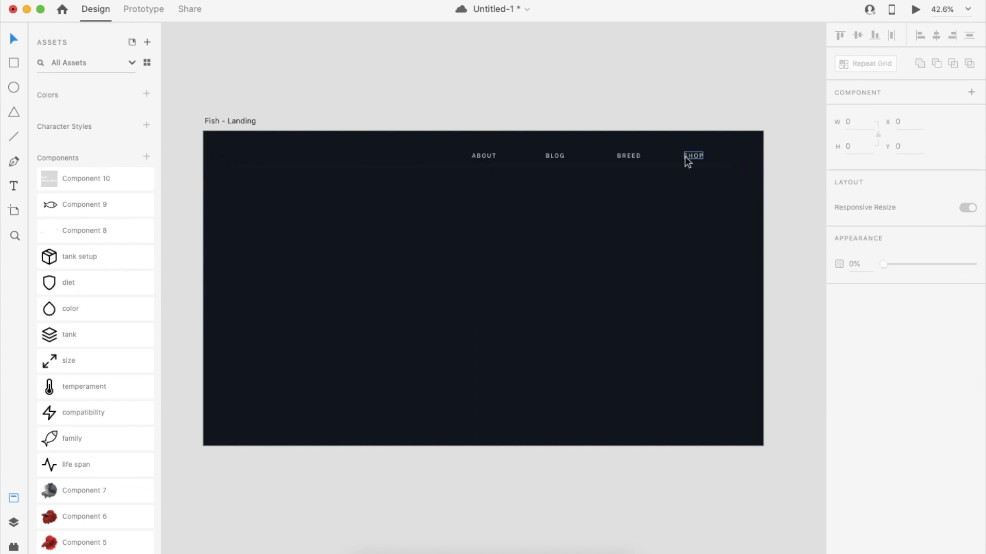
# Step: Move the four menu labels closer together toward the divider's right end and align their vertical middles
pyautogui.doubleClick(688, 156)
pyautogui.click(557, 157)
pyautogui.keyDown('shift'); pyautogui.click(626, 156); pyautogui.keyUp('shift')
pyautogui.moveTo(625, 156); pyautogui.dragTo(657, 153)
pyautogui.moveTo(486, 156); pyautogui.dragTo(537, 149)
pyautogui.moveTo(508, 100); pyautogui.dragTo(719, 160)
pyautogui.click(857, 35)
pyautogui.click(522, 155)
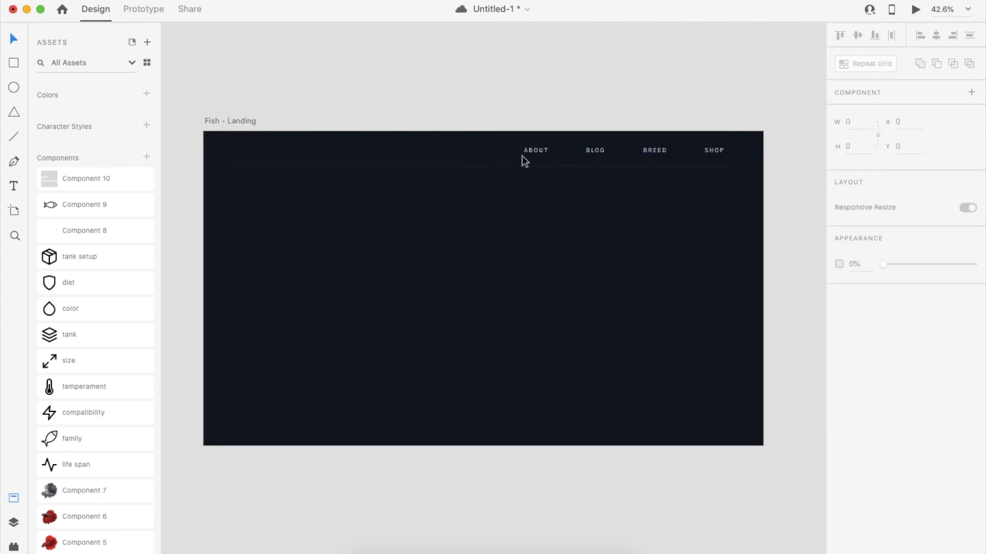
# Step: Tighten the menu spacing by shifting Breed, Blog and About toward Shop, and group the four labels
pyautogui.moveTo(653, 150); pyautogui.dragTo(664, 149)
pyautogui.moveTo(601, 149); pyautogui.dragTo(620, 149)
pyautogui.click(547, 150)
pyautogui.moveTo(540, 149); pyautogui.dragTo(571, 150)
pyautogui.moveTo(541, 115); pyautogui.dragTo(734, 165)
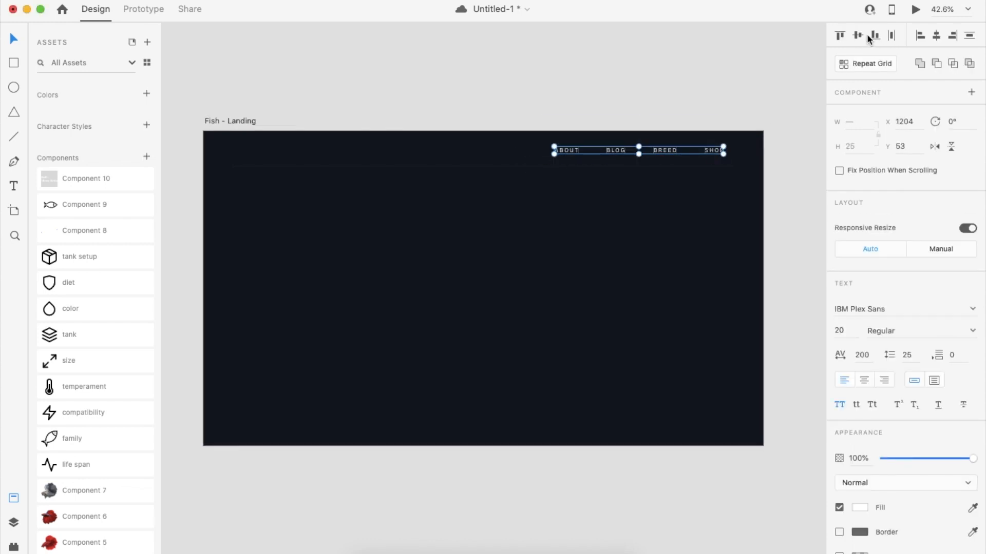
pyautogui.press('super+g')
# Step: Check the menu group's distance to its surroundings and nudge the group up by 12 px
pyautogui.click(680, 165)
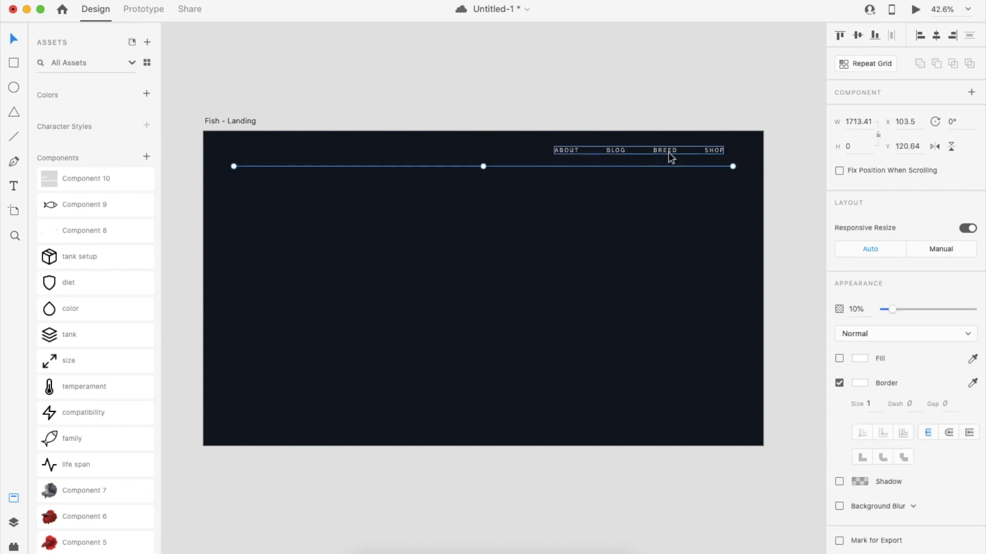
pyautogui.click(668, 151)
pyautogui.press('alt')
pyautogui.hotkey('shift', 'Up')
pyautogui.press('alt')
pyautogui.press('Up')
pyautogui.press('Up')
pyautogui.press('alt')
# Step: Nudge the divider line closer to the menu group to even out the header spacing
pyautogui.click(674, 164)
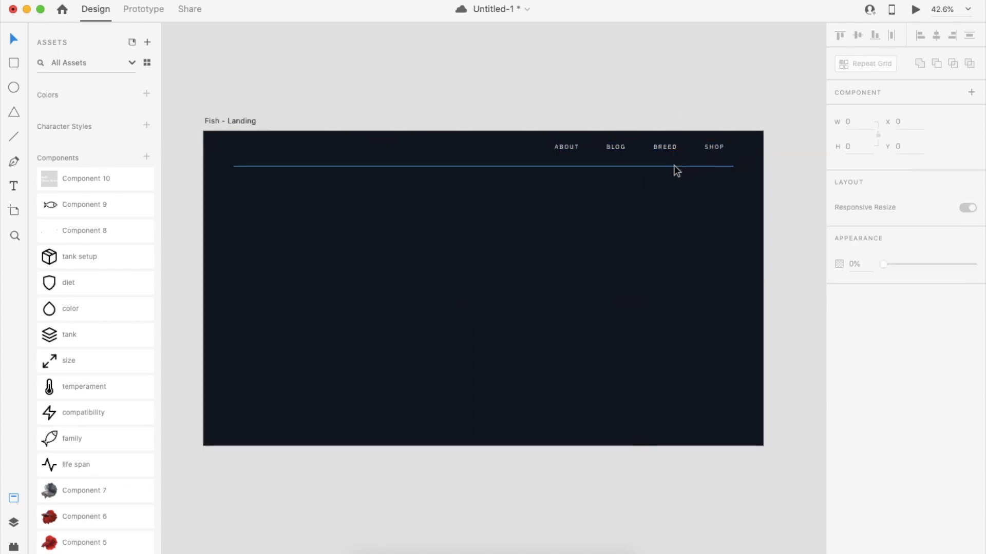
pyautogui.press('alt')
pyautogui.press('Down')
pyautogui.press('alt')
pyautogui.click(638, 251)
# Step: Place the fish icon, Component 9, on the artboard and fill it with white
pyautogui.hscroll(-1, 559, 218)
pyautogui.moveTo(91, 211); pyautogui.dragTo(332, 256)
pyautogui.click(858, 410)
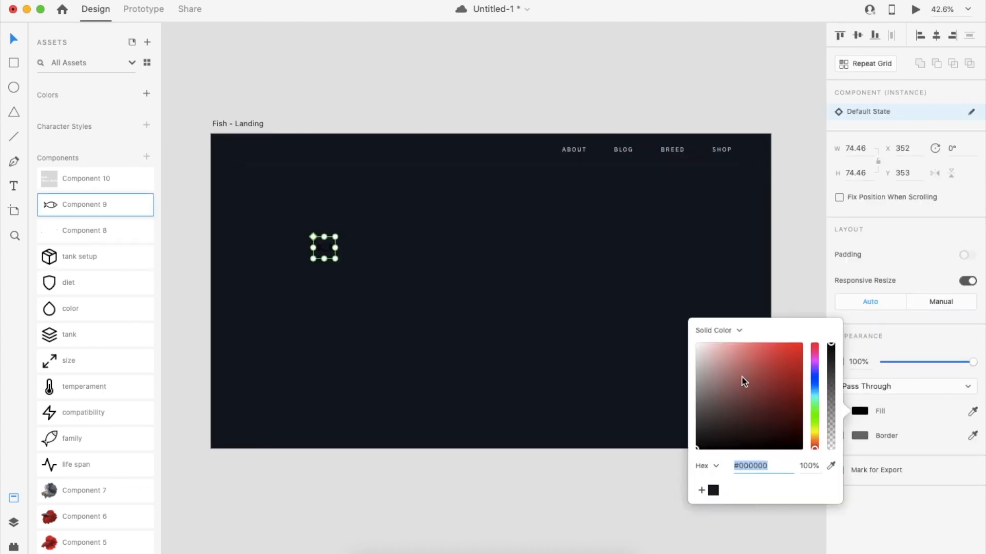
pyautogui.moveTo(743, 380); pyautogui.dragTo(548, 242)
pyautogui.click(327, 252)
pyautogui.click(331, 252)
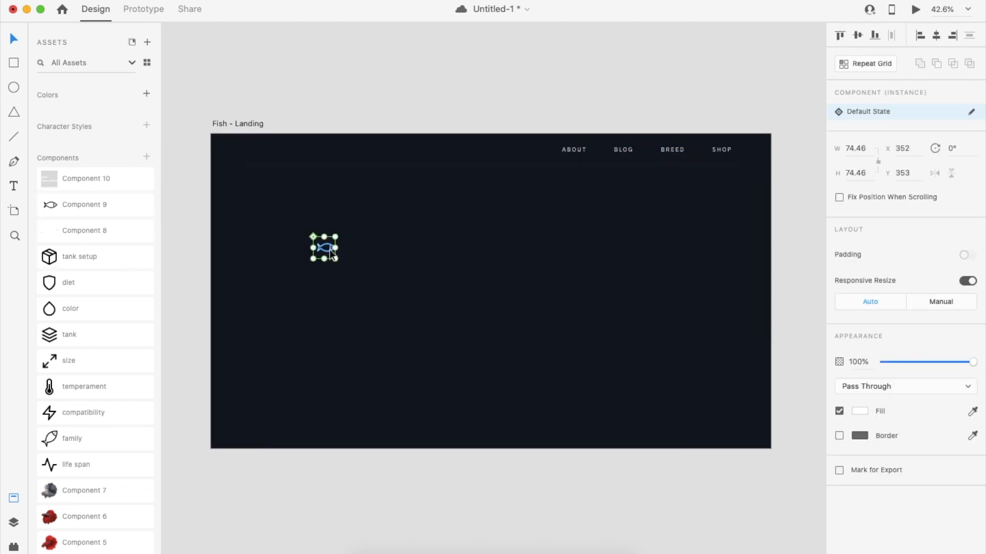
pyautogui.click(402, 288)
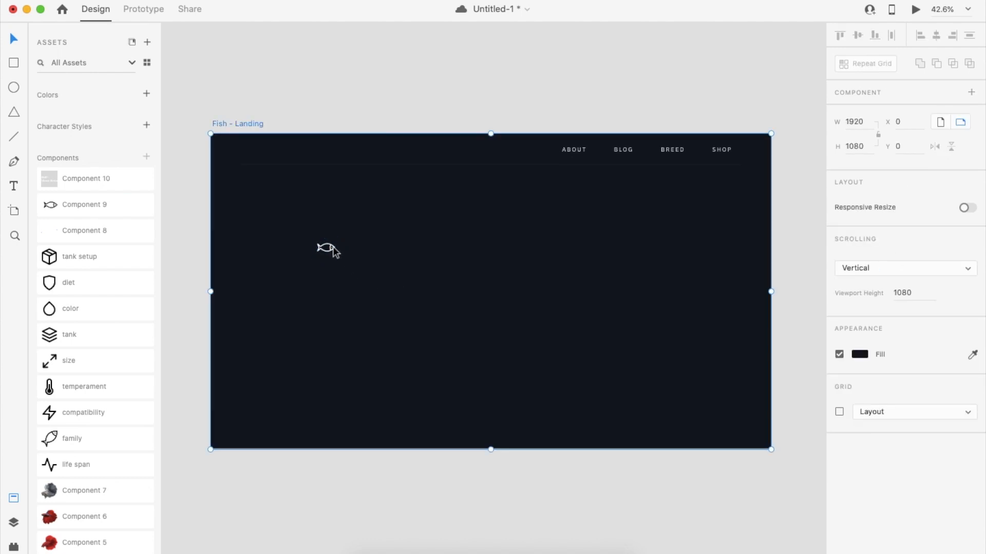
# Step: Move the fish icon to the divider's left end in the header and align its vertical middle with the menu group
pyautogui.moveTo(331, 251); pyautogui.dragTo(260, 151)
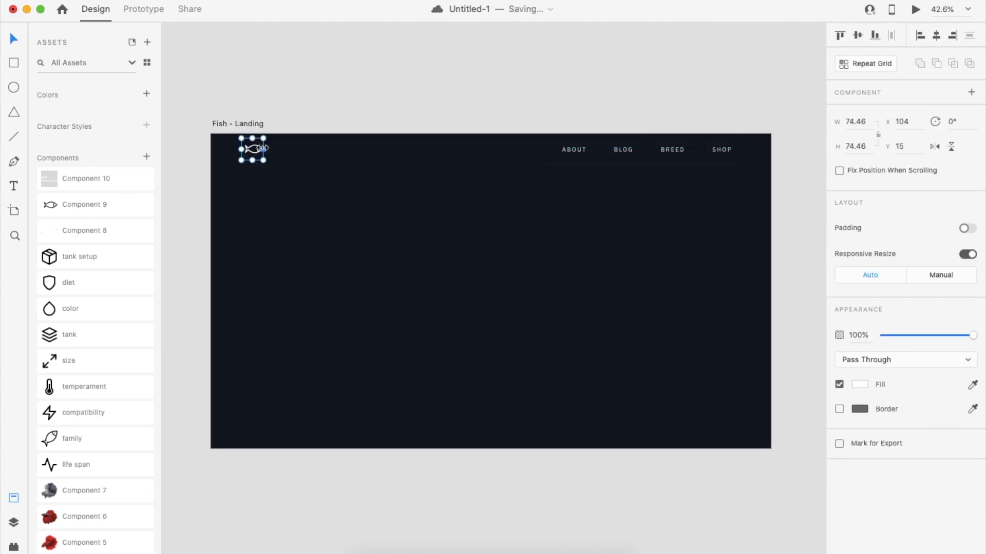
pyautogui.keyDown('shift'); pyautogui.click(576, 152); pyautogui.keyUp('shift')
pyautogui.click(858, 34)
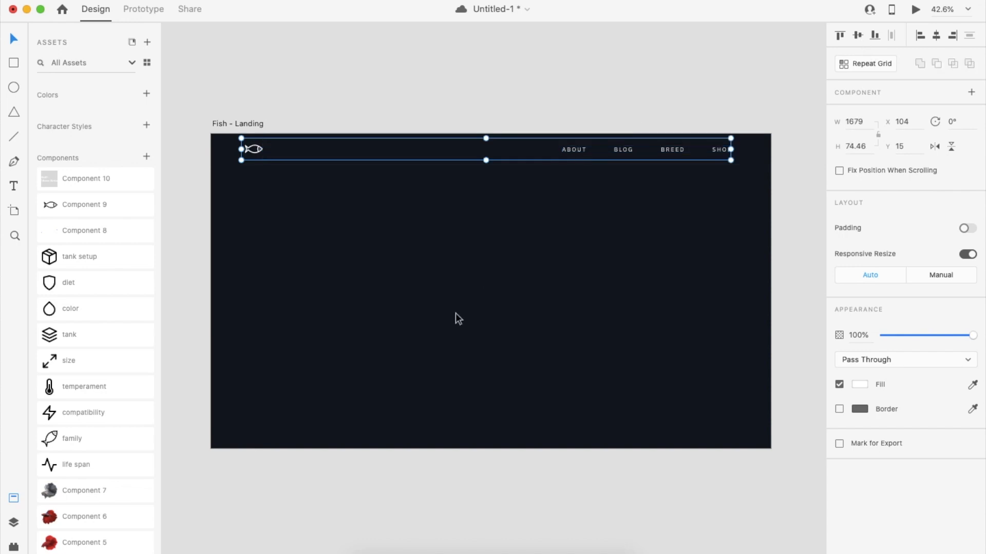
pyautogui.click(455, 313)
pyautogui.scroll(2, 411, 293)
pyautogui.click(224, 133)
pyautogui.click(254, 226)
# Step: Place the red betta fish, Component 5, on the artboard and scale it to about 742 by 666 px
pyautogui.scroll(-2, 254, 226)
pyautogui.scroll(-1, 361, 244)
pyautogui.scroll(1, 360, 245)
pyautogui.moveTo(77, 539); pyautogui.dragTo(462, 229)
pyautogui.click(594, 189)
pyautogui.click(594, 188)
pyautogui.moveTo(590, 184); pyautogui.dragTo(561, 209)
# Step: Center the red fish horizontally and vertically on the artboard, and save the document
pyautogui.click(936, 35)
pyautogui.click(857, 37)
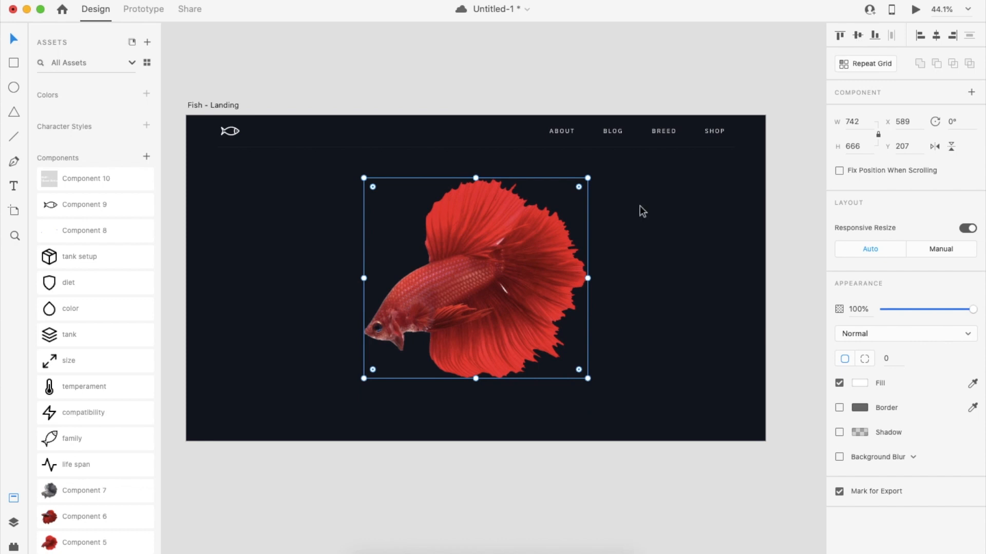
pyautogui.press('super+s')
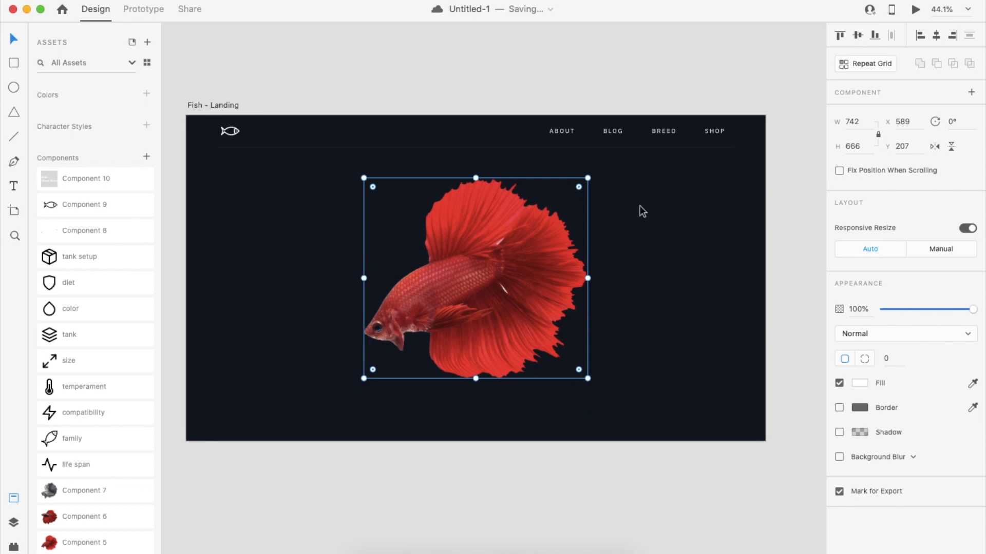
# Step: Add the text "half-moon betta" beside the fish's tail
pyautogui.press('t')
pyautogui.click(627, 301)
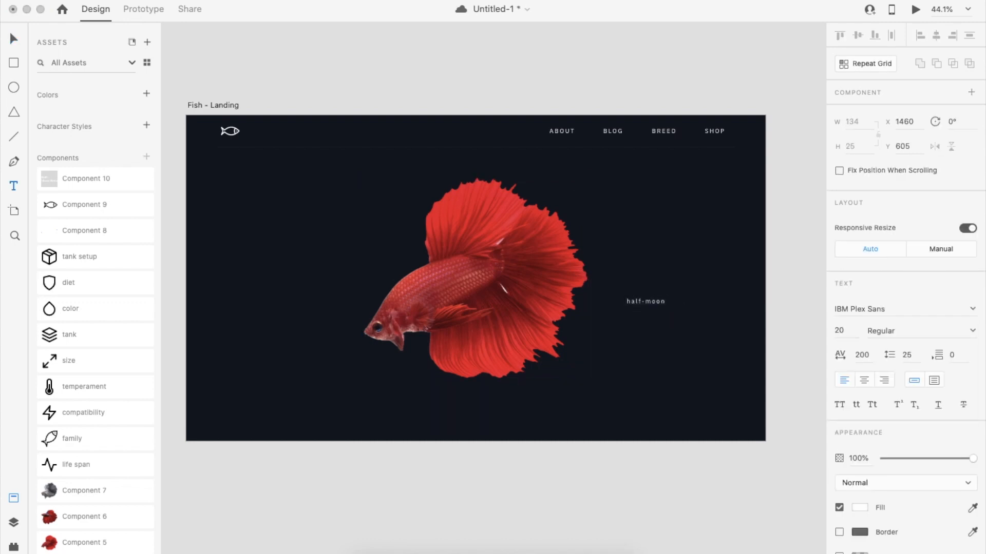
pyautogui.press('Escape')
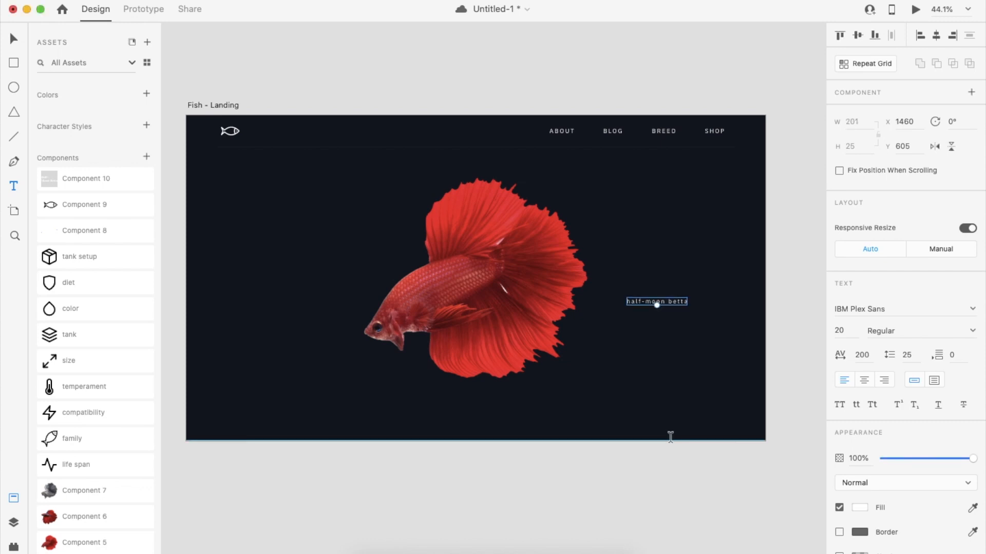
# Step: Set the "half-moon betta" title's font to Nouvelle Vague and enlarge it to about size 109 over the fish's head
pyautogui.click(883, 314)
pyautogui.write('N')
pyautogui.press('BackSpace')
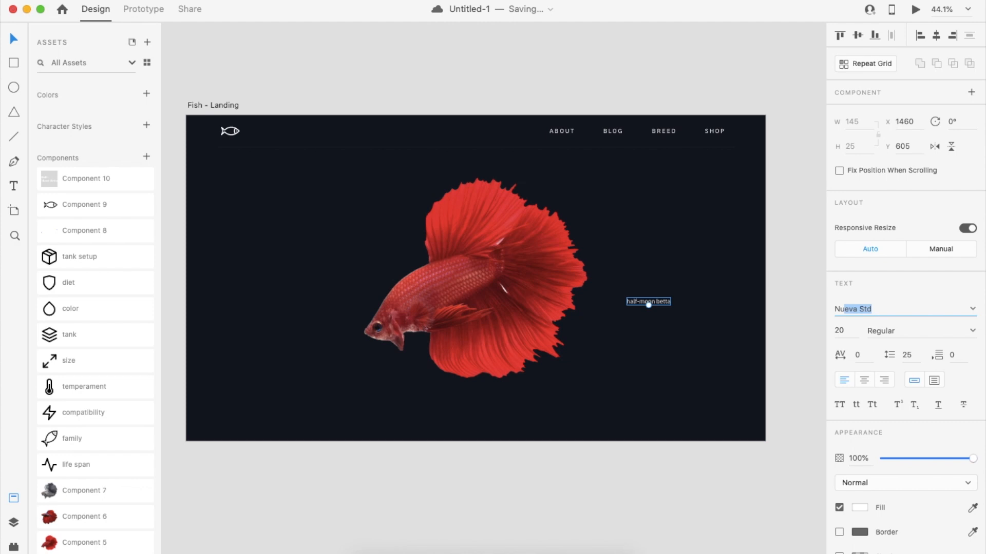
pyautogui.click(973, 309)
pyautogui.scroll(5, 905, 363)
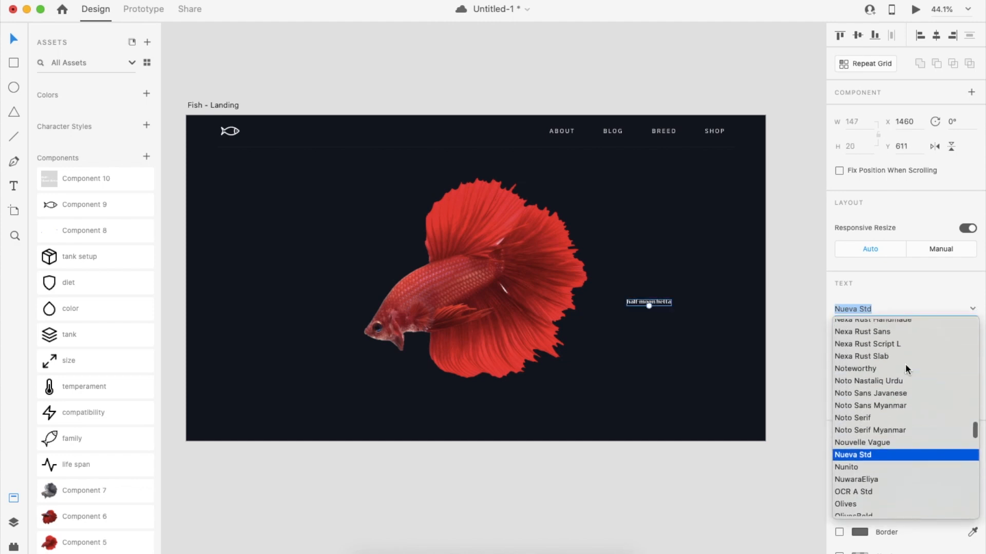
pyautogui.click(889, 440)
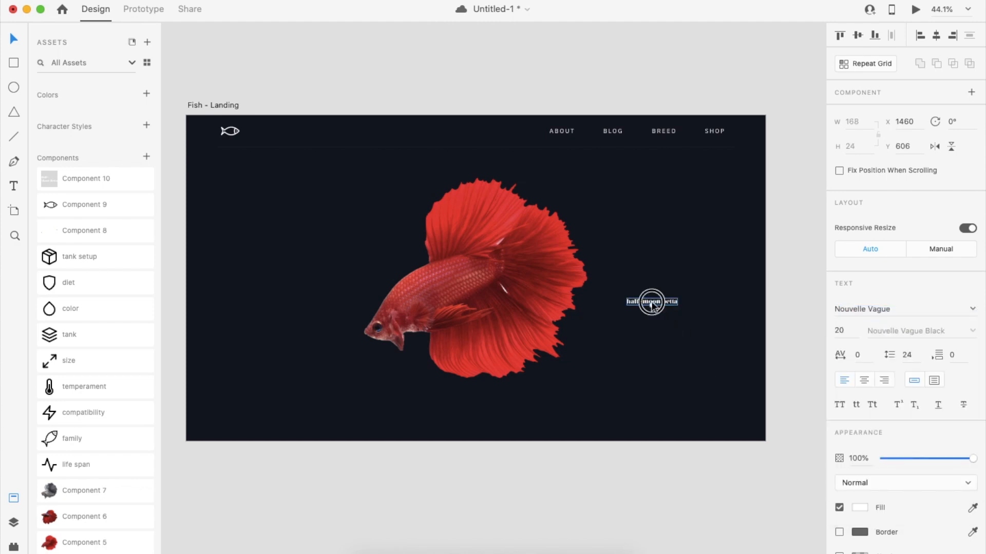
pyautogui.moveTo(653, 307); pyautogui.dragTo(399, 316)
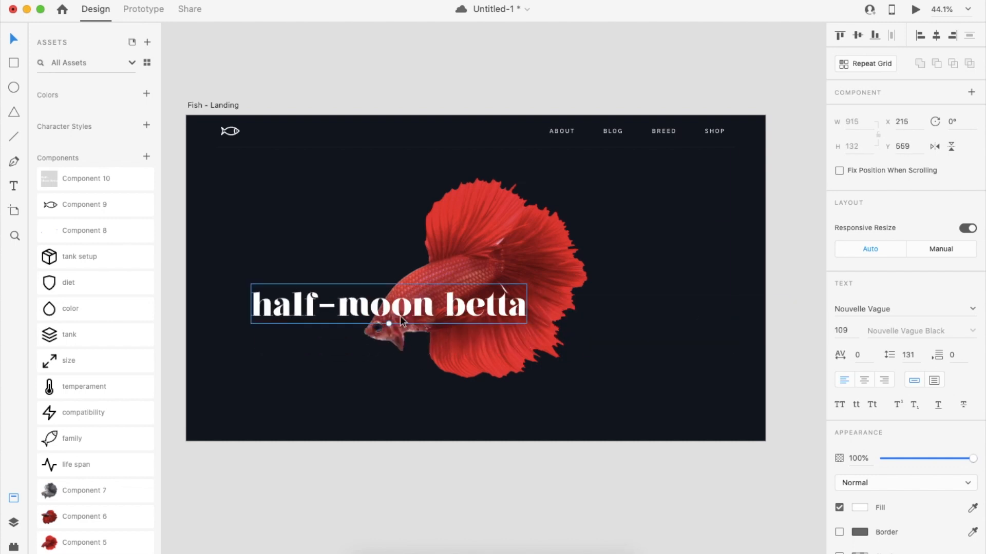
# Step: Enlarge the title beside the fish's head and cut "moon betta" out of it, leaving only "half-"
pyautogui.doubleClick(337, 306)
pyautogui.press('Return')
pyautogui.click(365, 387)
pyautogui.moveTo(385, 351); pyautogui.dragTo(346, 402)
pyautogui.click(468, 385)
pyautogui.doubleClick(418, 380)
pyautogui.tripleClick(418, 379)
pyautogui.press('super+c')
pyautogui.press('BackSpace')
pyautogui.press('Escape')
# Step: Paste "moon betta" as a separate text, enlarge it to size 142 and left-align it directly below "half-"
pyautogui.press('t')
pyautogui.click(325, 376)
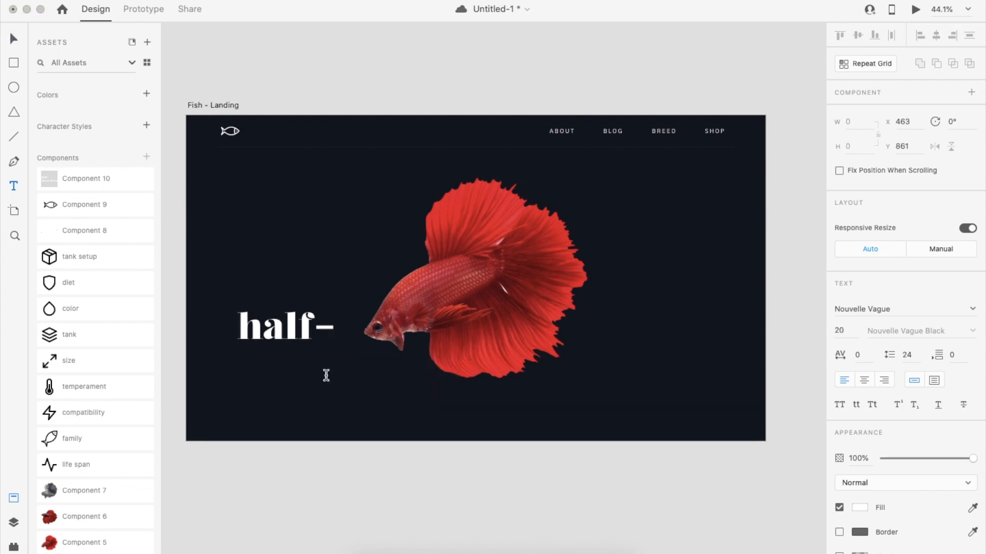
pyautogui.press('super+v')
pyautogui.press('Escape')
pyautogui.moveTo(343, 379); pyautogui.dragTo(343, 421)
pyautogui.click(429, 436)
pyautogui.press('Escape')
pyautogui.press('v')
pyautogui.moveTo(397, 396)
pyautogui.mouseDown()
pyautogui.moveTo(436, 383)
pyautogui.moveTo(373, 391)
pyautogui.moveTo(389, 380)
pyautogui.mouseUp()
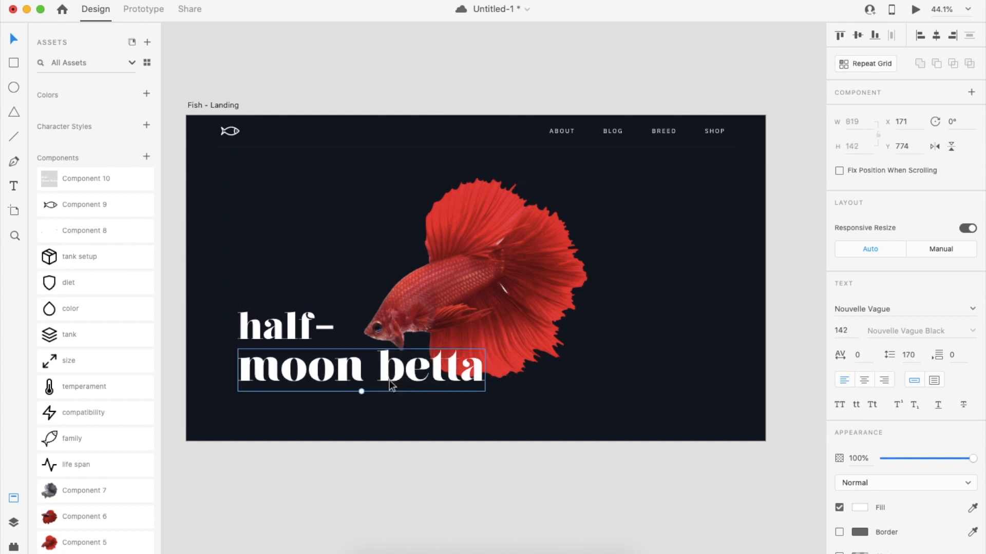
pyautogui.click(383, 446)
# Step: Add the text "fresh water fishes" under the title in Avenir, about size 29, with a letter spacing of 1000
pyautogui.press('t')
pyautogui.click(386, 396)
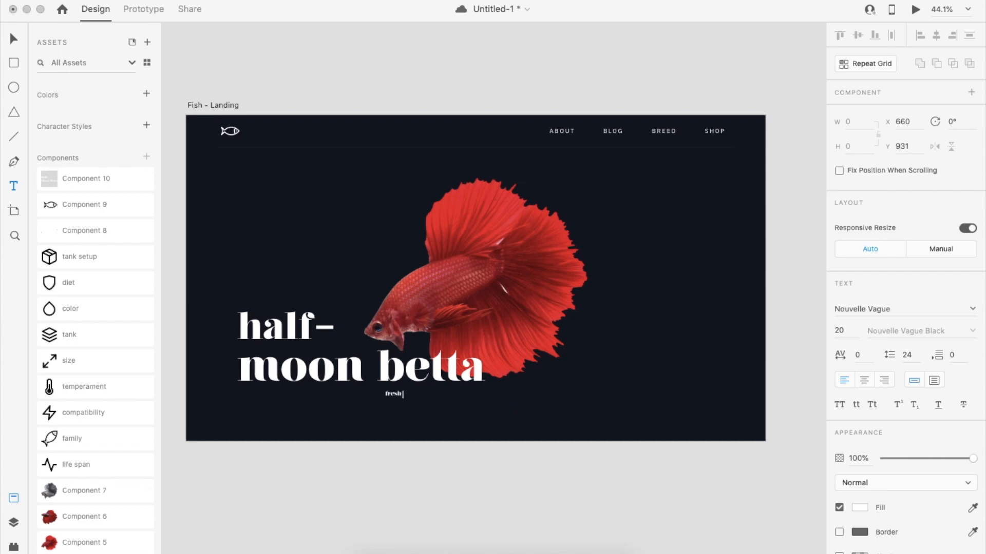
pyautogui.write('fresh water fishes')
pyautogui.press('Escape')
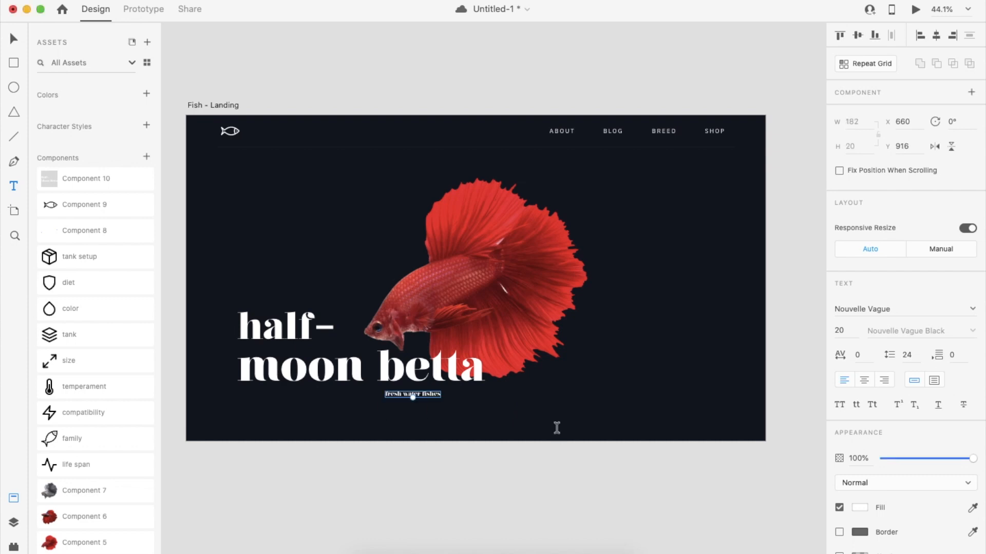
pyautogui.click(892, 314)
pyautogui.write('Avenir')
pyautogui.press('Return')
pyautogui.moveTo(411, 400); pyautogui.dragTo(411, 403)
pyautogui.write('1000')
pyautogui.press('Return')
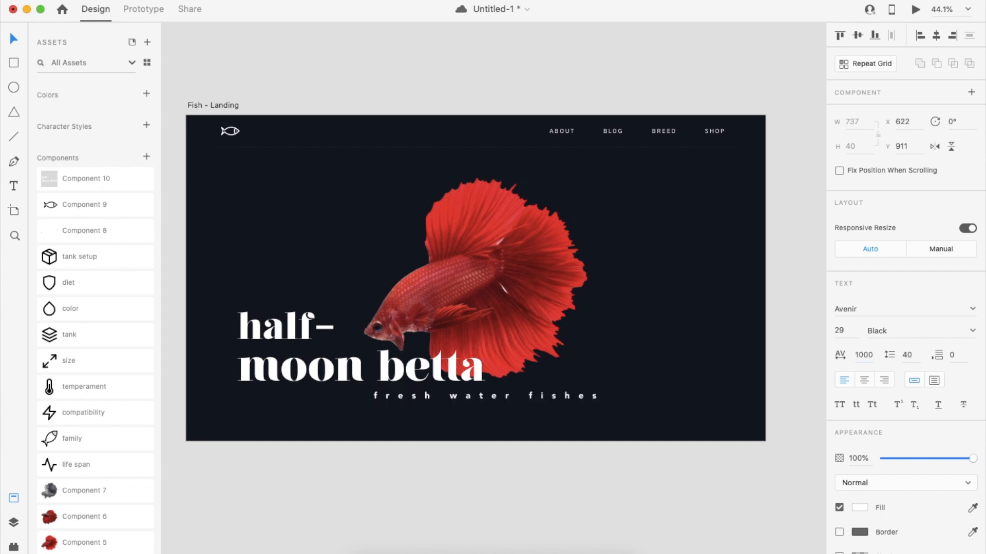
# Step: Make the subtitle Medium weight and all caps, reduce it to size 21 and align it with the title's left edge
pyautogui.click(969, 333)
pyautogui.click(887, 482)
pyautogui.click(839, 404)
pyautogui.moveTo(605, 405); pyautogui.dragTo(465, 397)
pyautogui.moveTo(359, 404); pyautogui.dragTo(335, 398)
pyautogui.click(663, 388)
# Step: Fill the subtitle with the red #FF0016 sampled from the fish and save that colour as a swatch
pyautogui.click(408, 395)
pyautogui.click(860, 507)
pyautogui.click(789, 393)
pyautogui.click(831, 515)
pyautogui.click(511, 226)
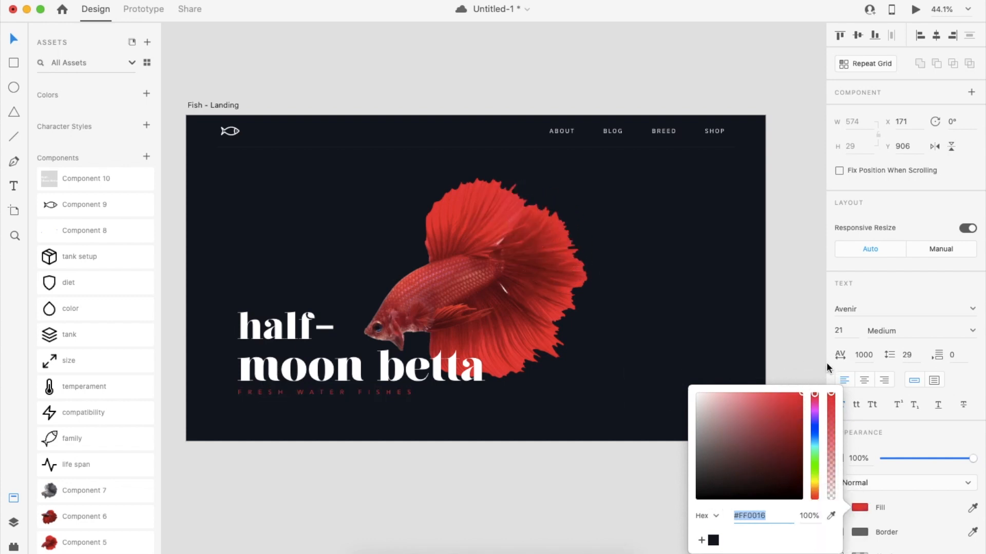
pyautogui.click(701, 540)
# Step: Change the "FRESH WATER FISHES" subtitle's font weight to Black
pyautogui.click(387, 400)
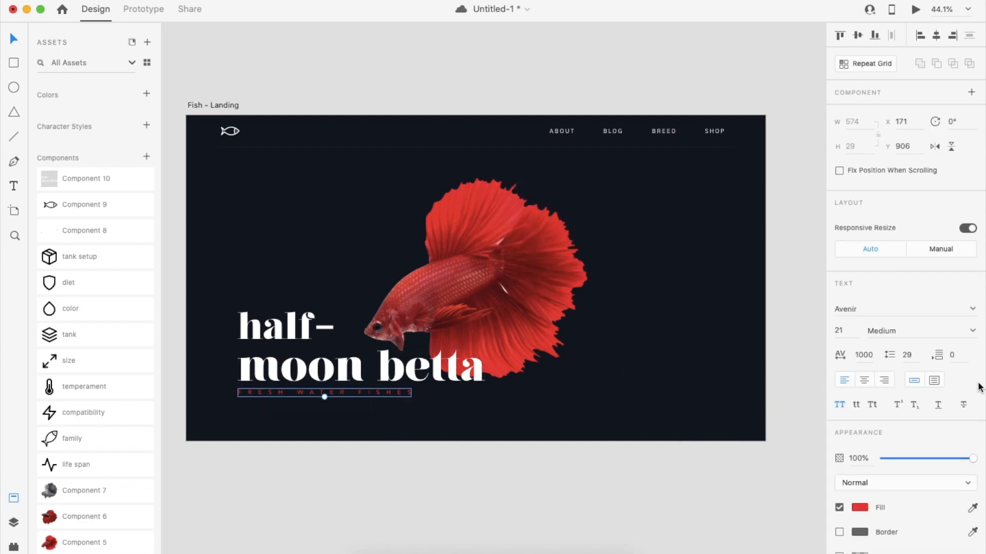
pyautogui.click(904, 331)
pyautogui.click(884, 444)
pyautogui.click(414, 448)
# Step: Place the grey betta fish, Component 7, scaled down and partly beyond the artboard's right edge
pyautogui.scroll(-3, 413, 423)
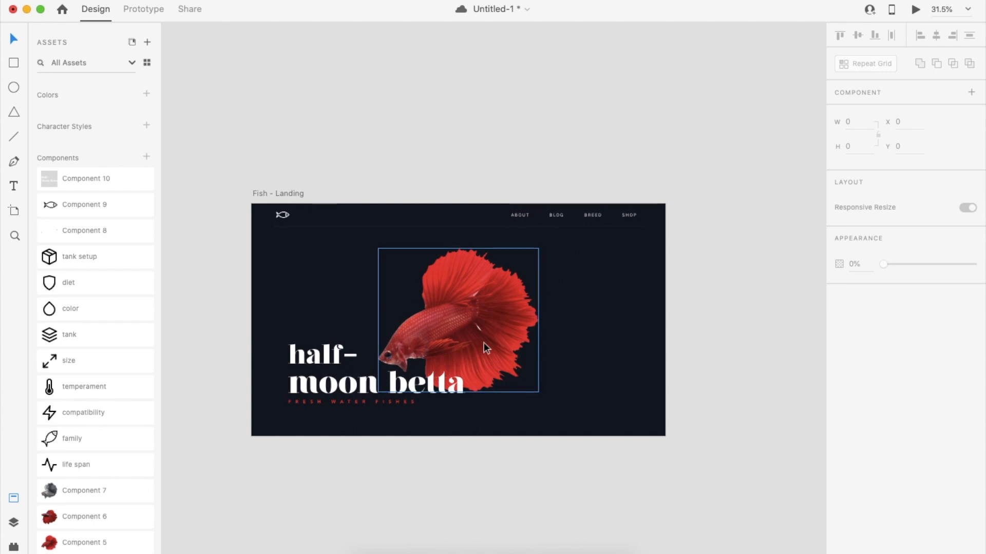
pyautogui.moveTo(95, 490); pyautogui.dragTo(637, 308)
pyautogui.moveTo(719, 199); pyautogui.dragTo(643, 277)
pyautogui.moveTo(624, 344); pyautogui.dragTo(696, 330)
pyautogui.click(731, 347)
pyautogui.moveTo(631, 291); pyautogui.dragTo(632, 301)
pyautogui.click(725, 392)
# Step: Draw a button rectangle about 357 by 99 px below the grey fish and round its corners to radius 50
pyautogui.scroll(5, 523, 411)
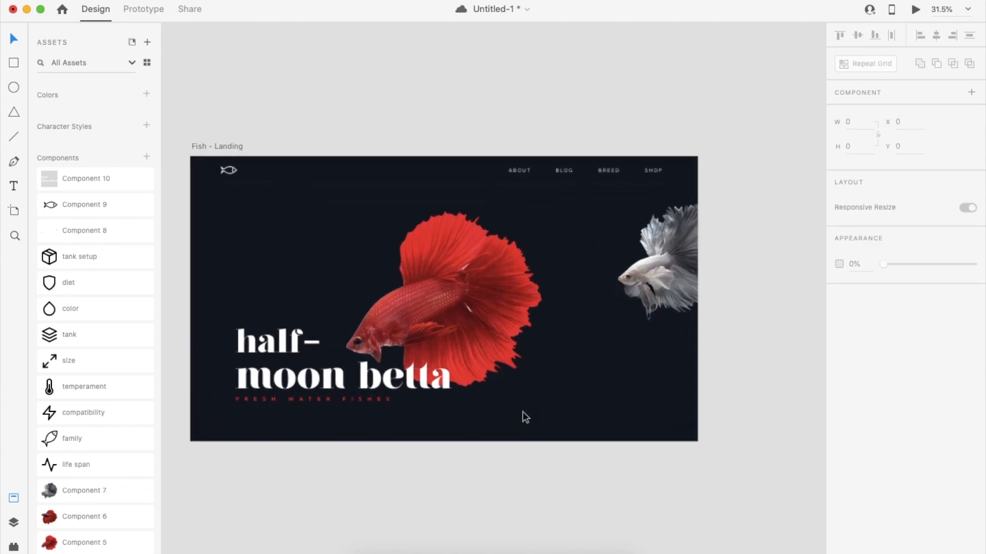
pyautogui.press('r')
pyautogui.press('super+s')
pyautogui.moveTo(592, 385)
pyautogui.mouseDown()
pyautogui.moveTo(686, 412)
pyautogui.moveTo(678, 394)
pyautogui.moveTo(649, 387)
pyautogui.mouseUp()
pyautogui.click(779, 446)
pyautogui.click(653, 391)
pyautogui.click(653, 420)
# Step: Remove the button rectangle's border and fill it with the saved red swatch
pyautogui.click(839, 408)
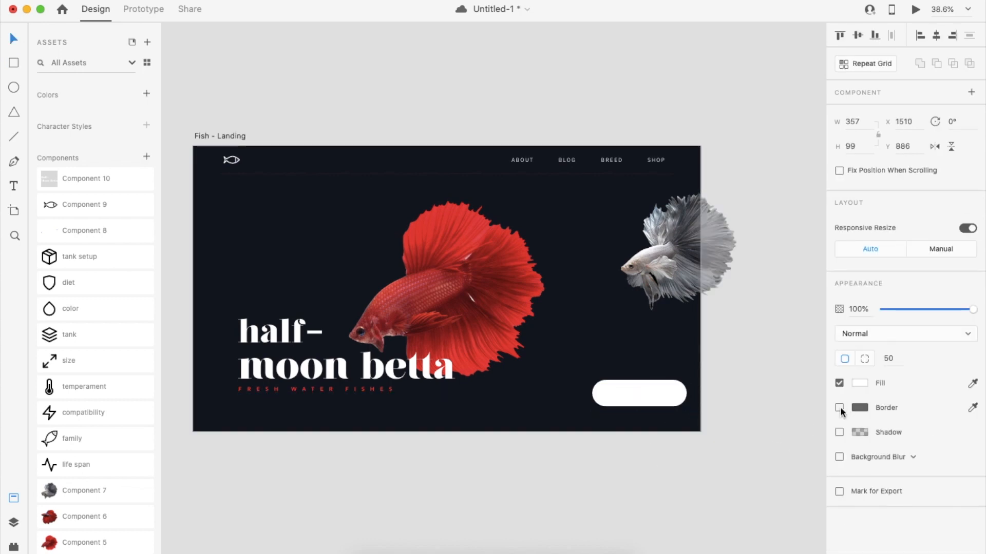
pyautogui.click(859, 383)
pyautogui.click(712, 462)
pyautogui.click(638, 491)
# Step: Add the label text "SHOP" beside the red button and make its fill white
pyautogui.press('t')
pyautogui.click(559, 393)
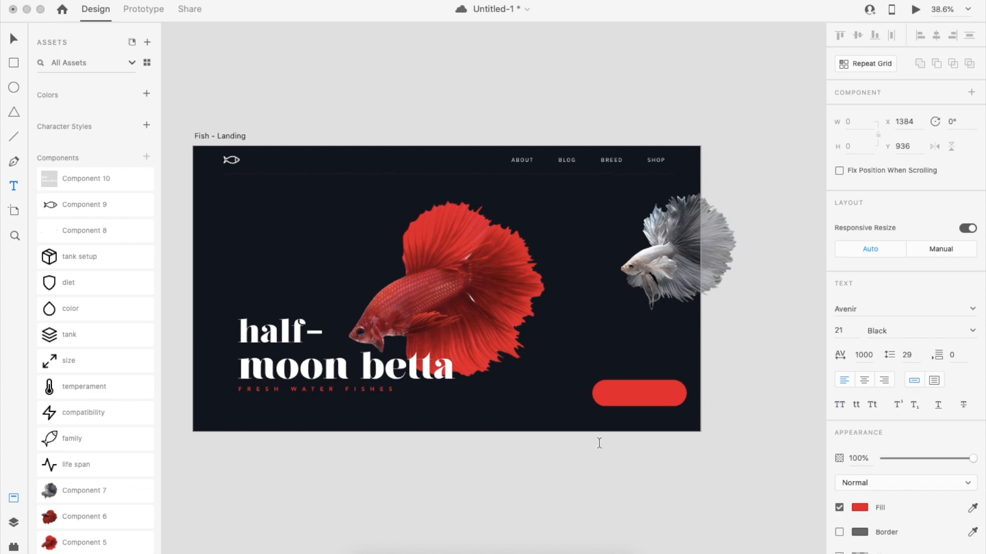
pyautogui.press('Escape')
pyautogui.click(839, 404)
pyautogui.click(860, 507)
pyautogui.moveTo(748, 471); pyautogui.dragTo(690, 390)
# Step: Move the label onto the red button and set its letter spacing to 0 and its size to 29
pyautogui.moveTo(581, 400); pyautogui.dragTo(645, 399)
pyautogui.press('Tab')
pyautogui.write('0')
pyautogui.press('Return')
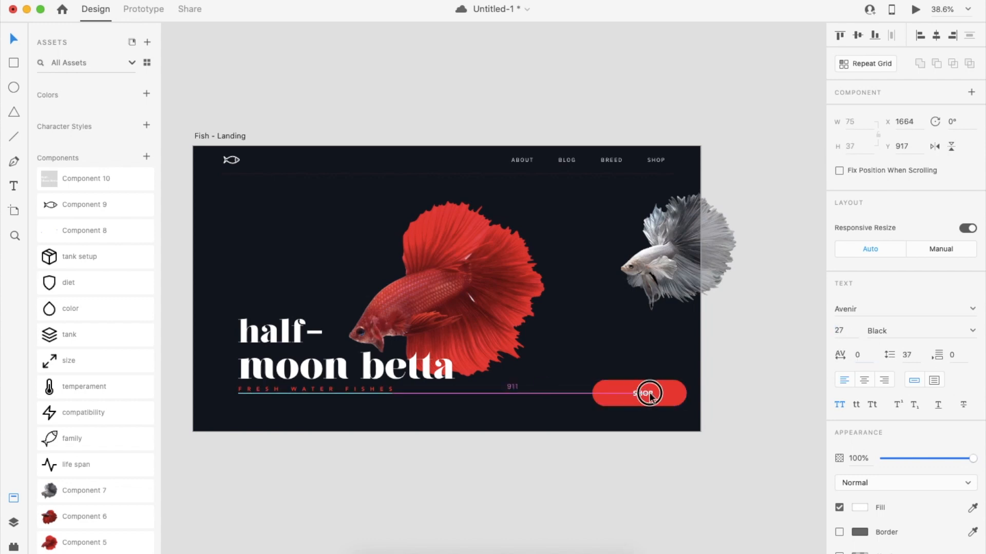
pyautogui.click(842, 330)
pyautogui.write('29')
pyautogui.press('Return')
# Step: Replace the button label with "ADD TO TANK" and shift it left to fit inside the button
pyautogui.scroll(2, 661, 403)
pyautogui.doubleClick(640, 393)
pyautogui.write('ADD TO')
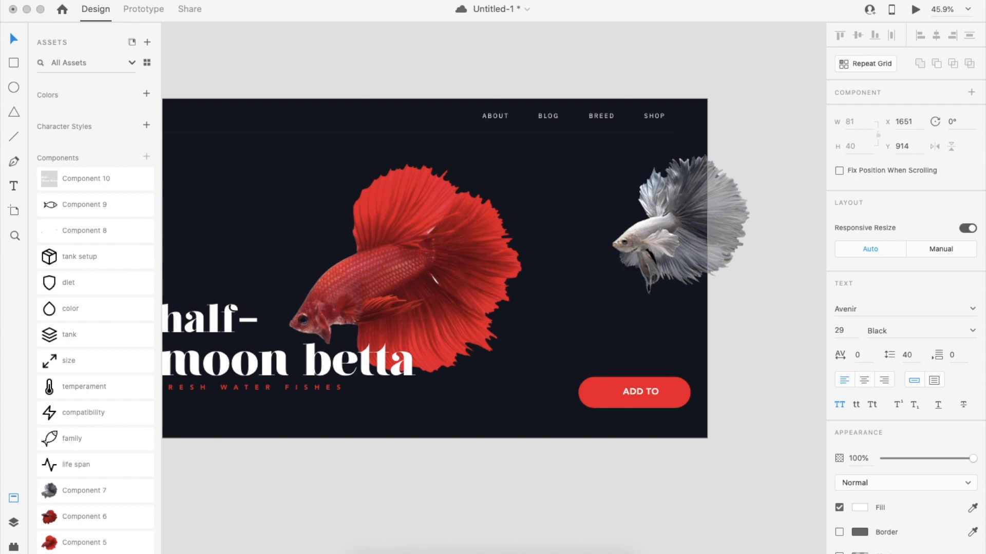
pyautogui.write(' TANK')
pyautogui.press('Escape')
pyautogui.moveTo(651, 395); pyautogui.dragTo(634, 396)
# Step: Set the "ADD TO TANK" label to Medium weight, letter spacing 100 and size 25
pyautogui.click(972, 333)
pyautogui.click(881, 482)
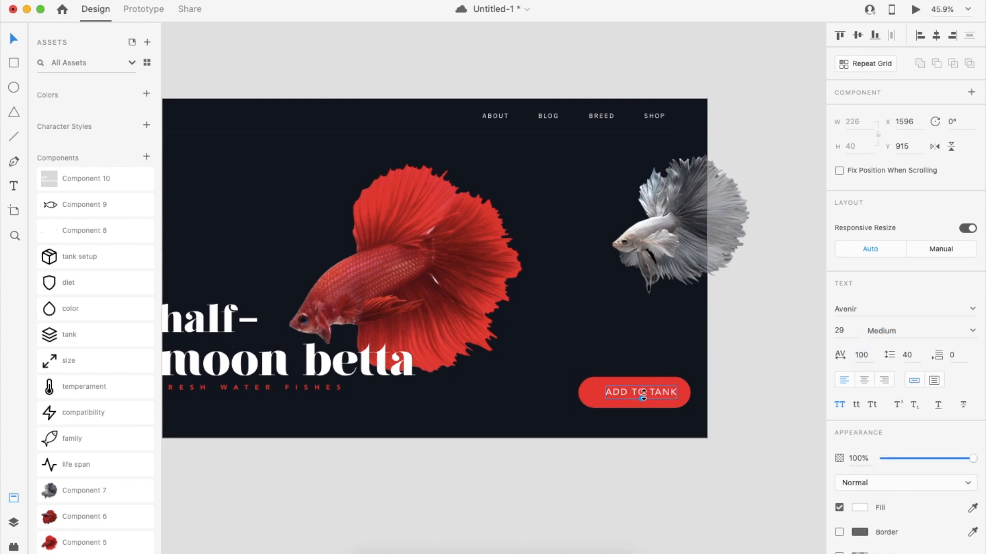
pyautogui.write('20')
pyautogui.press('Return')
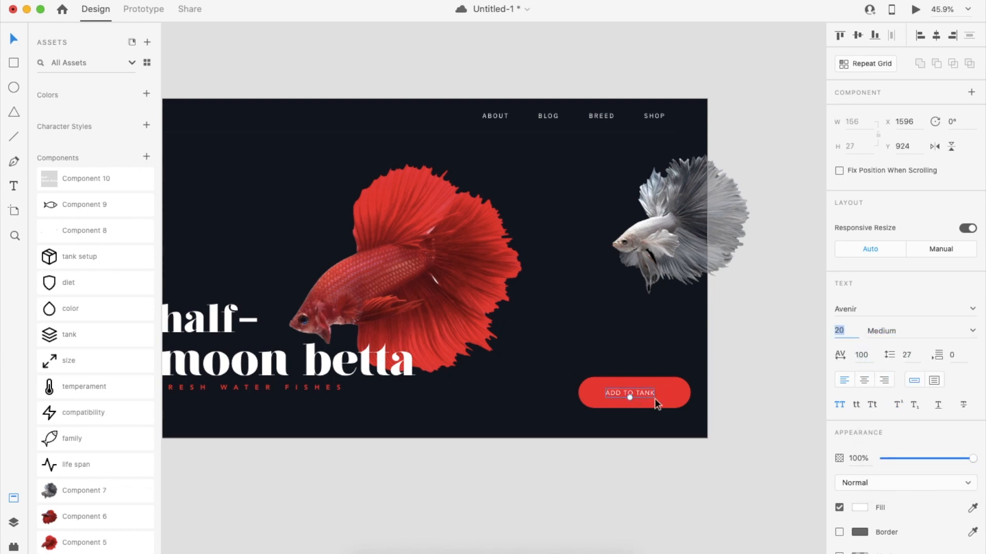
pyautogui.press('Up')
pyautogui.press('Up')
pyautogui.press('Up')
pyautogui.press('Up')
pyautogui.press('Up')
# Step: Center the label horizontally on the red button and group the two objects
pyautogui.keyDown('shift'); pyautogui.click(676, 391); pyautogui.keyUp('shift')
pyautogui.click(937, 36)
pyautogui.press('super+g')
pyautogui.click(634, 437)
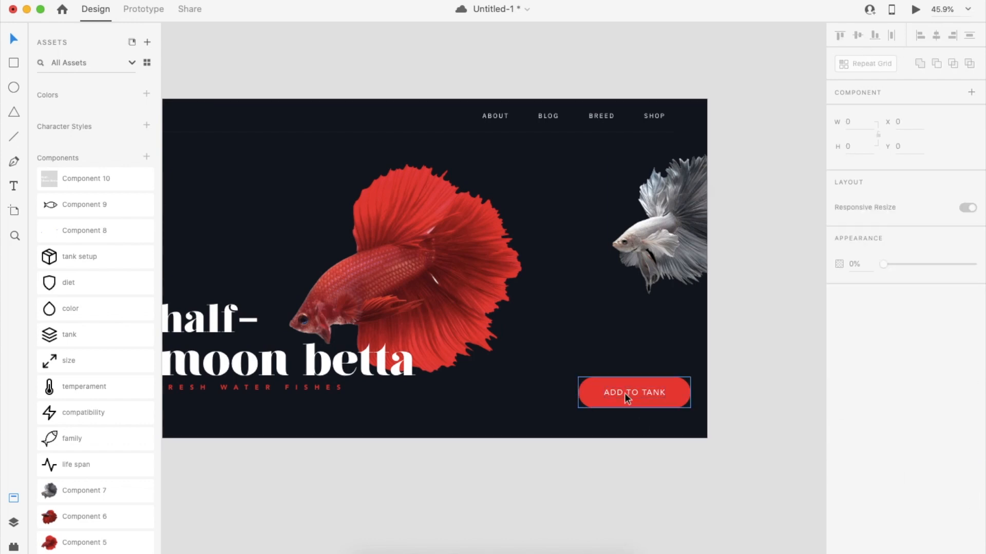
# Step: Narrow the button's rectangle to 330 px with a corner radius of 2 and recenter the label on it
pyautogui.scroll(-3, 623, 394)
pyautogui.moveTo(648, 396); pyautogui.dragTo(561, 425)
pyautogui.doubleClick(593, 405)
pyautogui.scroll(3, 584, 394)
pyautogui.moveTo(561, 391); pyautogui.dragTo(575, 391)
pyautogui.click(614, 391)
pyautogui.keyDown('shift'); pyautogui.click(629, 405); pyautogui.keyUp('shift')
pyautogui.click(937, 37)
# Step: Duplicate the button's rectangle, shrink the copy to a 17 px high strip along the bottom edge and darken its red fill
pyautogui.click(707, 398)
pyautogui.doubleClick(716, 407)
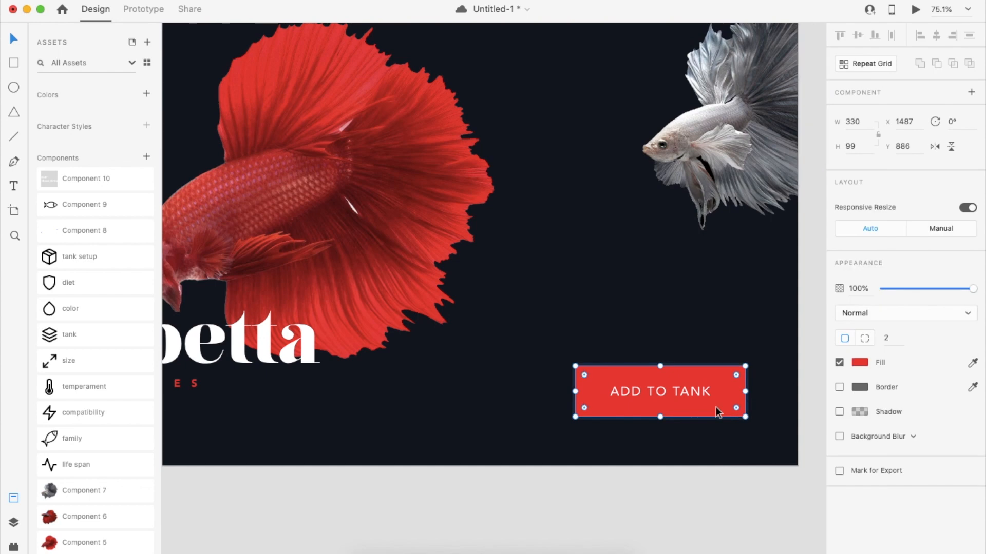
pyautogui.moveTo(661, 366); pyautogui.dragTo(659, 409)
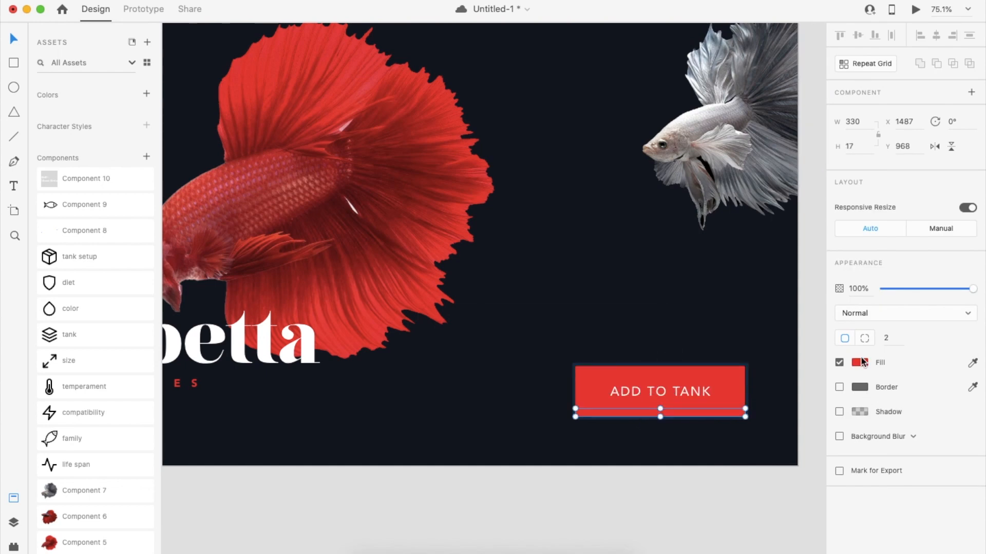
pyautogui.click(861, 359)
pyautogui.moveTo(802, 297); pyautogui.dragTo(797, 322)
pyautogui.click(662, 493)
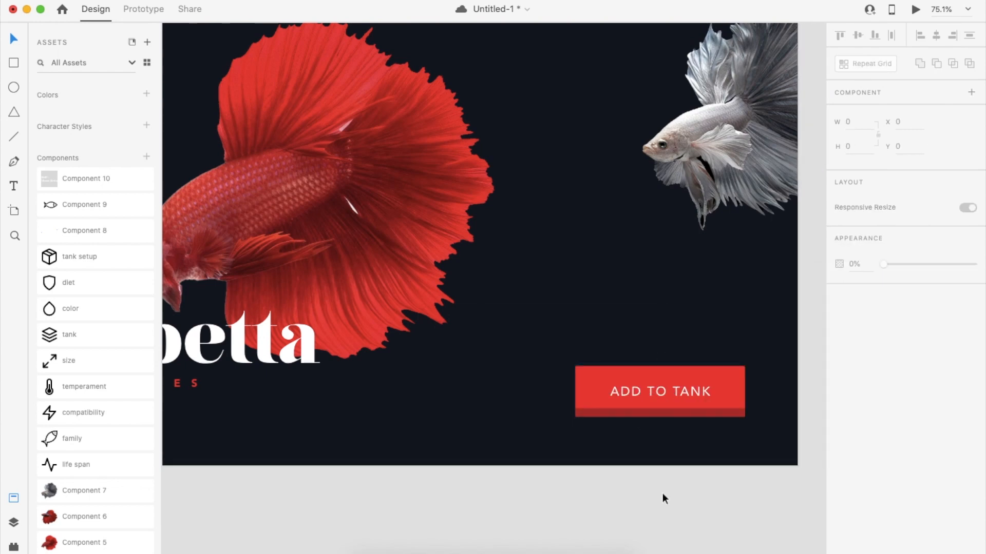
# Step: Reduce the dark strip's height to 11 px and square off its two top corners to radius 0
pyautogui.scroll(5, 664, 409)
pyautogui.moveTo(657, 409); pyautogui.dragTo(654, 415)
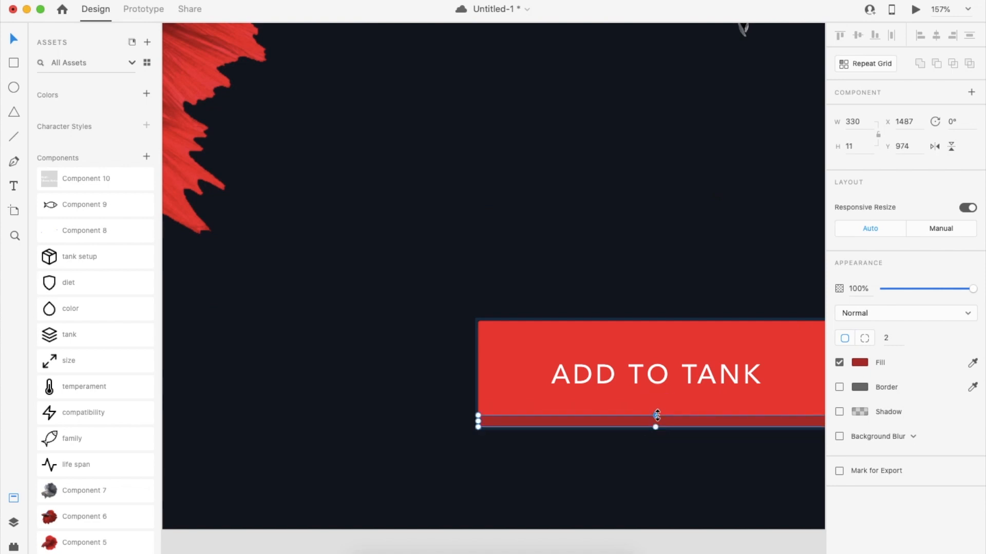
pyautogui.scroll(5, 587, 422)
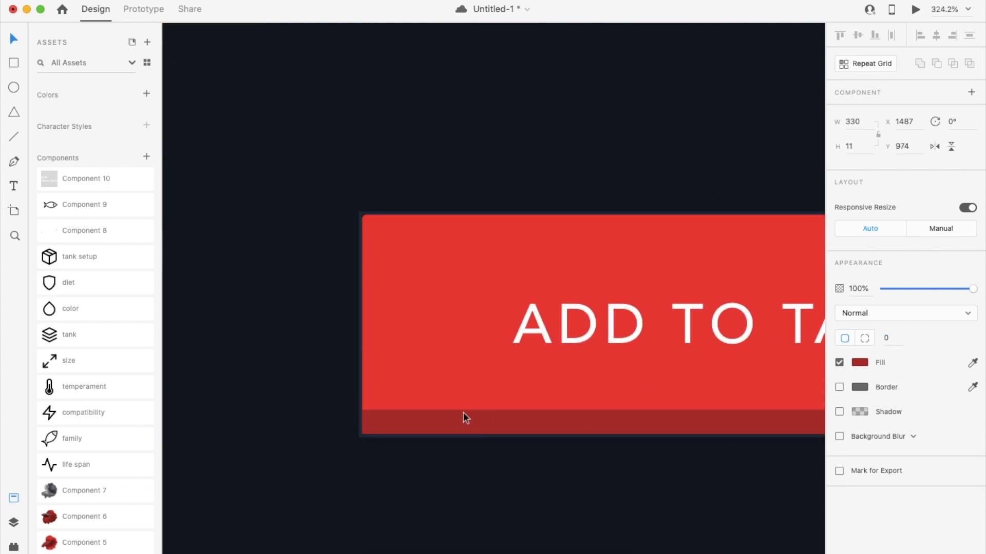
pyautogui.scroll(5, 418, 463)
pyautogui.moveTo(325, 373); pyautogui.dragTo(297, 334)
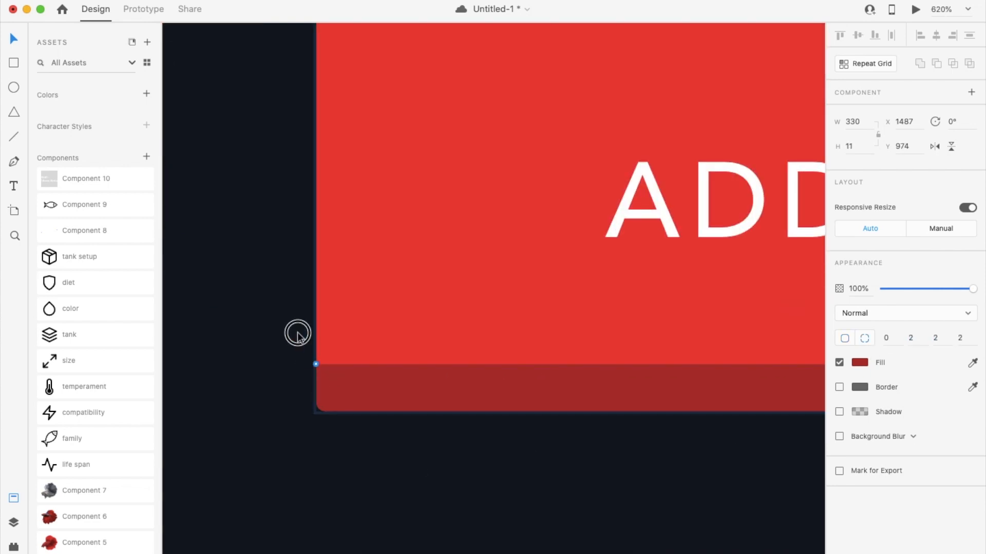
pyautogui.hscroll(20, 410, 353)
pyautogui.moveTo(580, 362); pyautogui.dragTo(603, 343)
pyautogui.scroll(-3, 573, 377)
pyautogui.click(595, 435)
# Step: Save the document
pyautogui.scroll(-10, 594, 436)
pyautogui.scroll(-5, 547, 440)
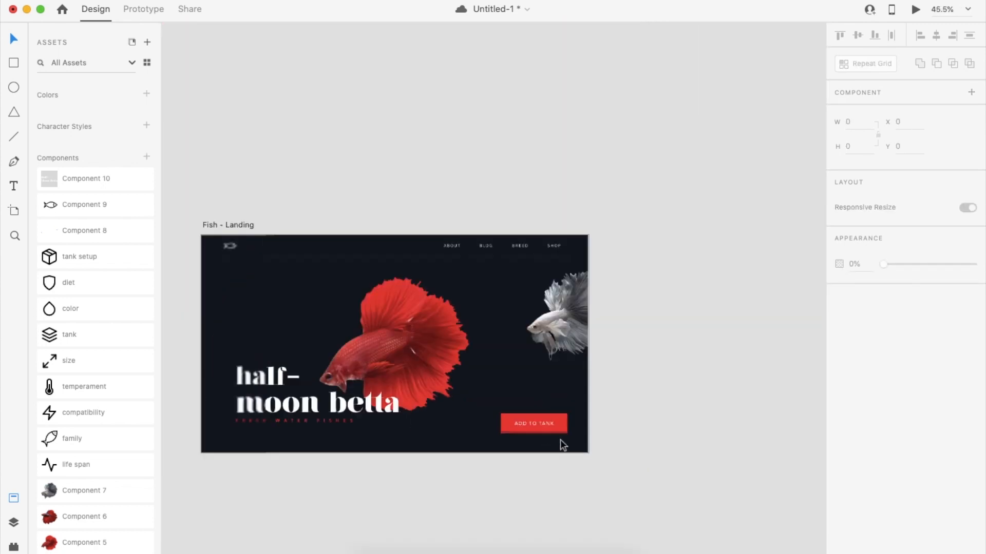
pyautogui.hscroll(-2, 560, 442)
pyautogui.scroll(3, 501, 446)
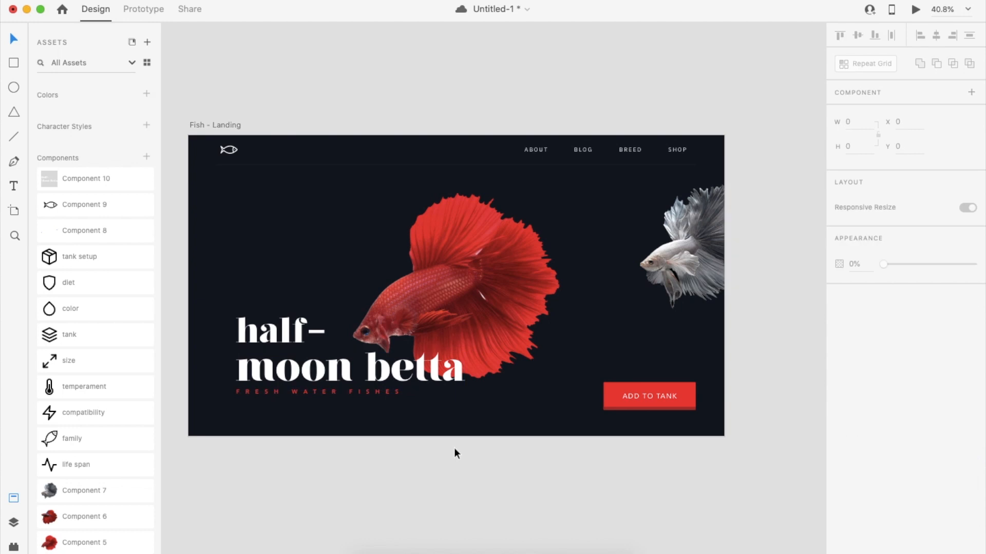
pyautogui.press('super+s')
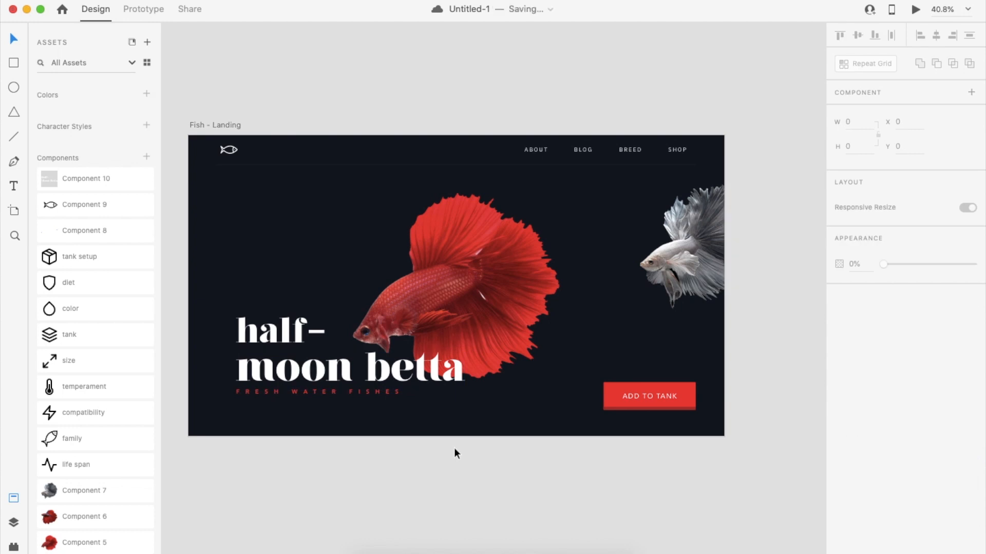
pyautogui.scroll(3, 371, 415)
pyautogui.hscroll(-1, 371, 414)
pyautogui.rightClick(372, 414)
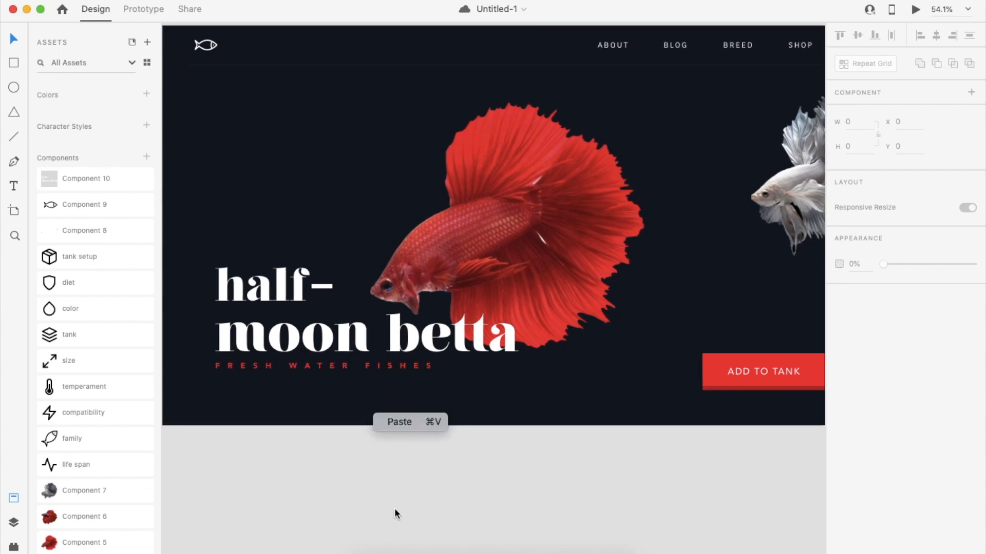
pyautogui.click(394, 507)
pyautogui.hscroll(-1, 372, 480)
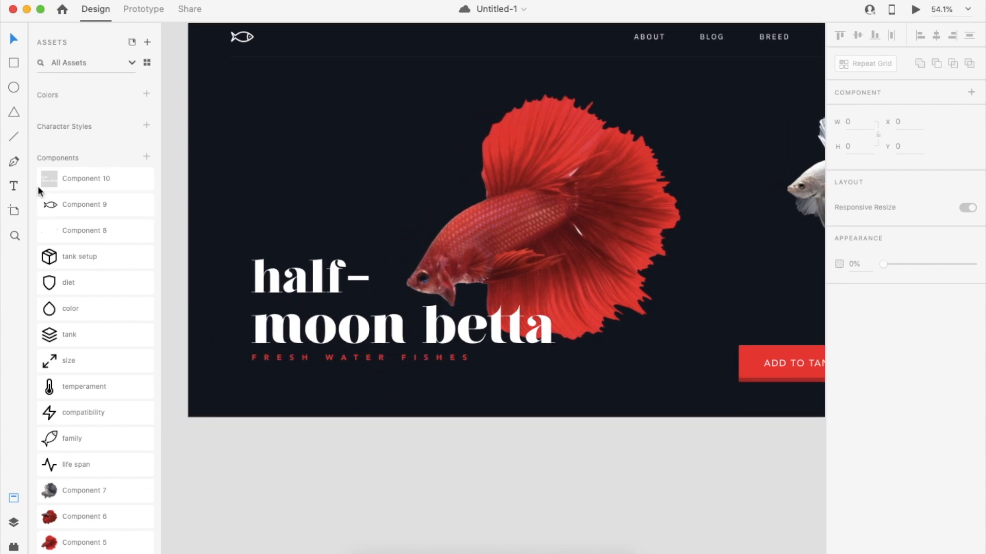
# Step: Duplicate the red subtitle a little below the original and change the copy's text to "SCROLL DOWN"
pyautogui.click(359, 358)
pyautogui.moveTo(369, 361); pyautogui.dragTo(368, 388)
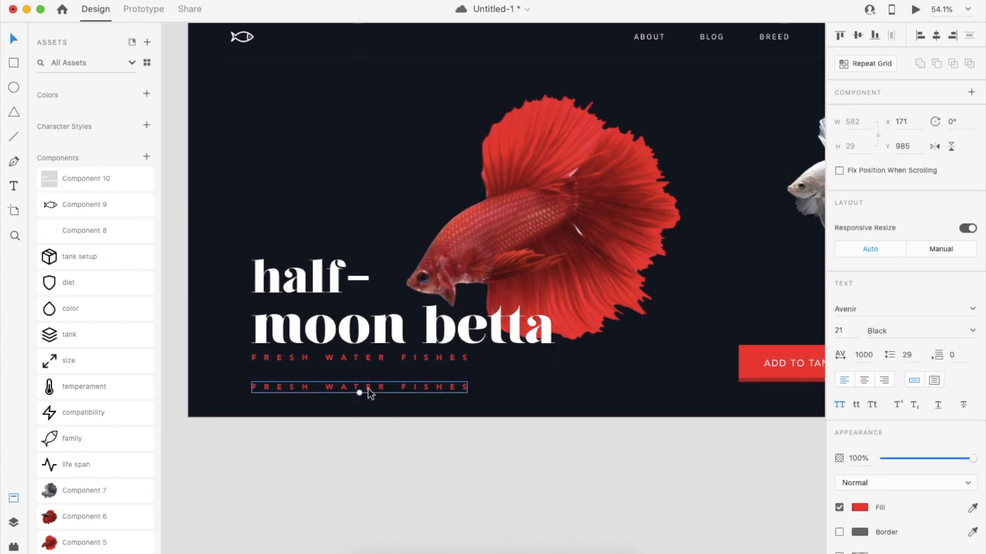
pyautogui.press('Return')
pyautogui.write('SCROLL DO')
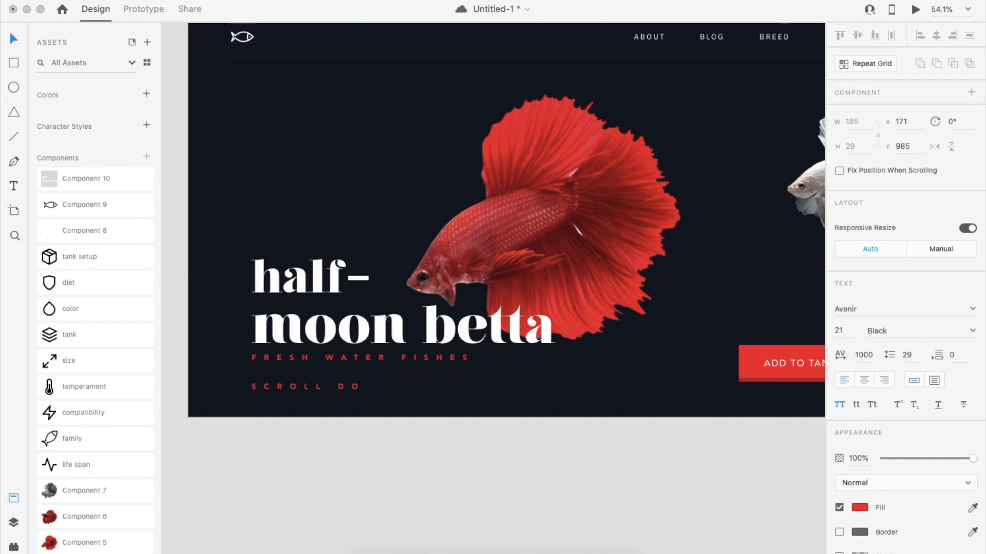
pyautogui.press('Escape')
# Step: Set the "SCROLL DOWN" text's fill to white #FFFFFF and reduce its size to 13
pyautogui.click(863, 506)
pyautogui.moveTo(780, 478); pyautogui.dragTo(691, 389)
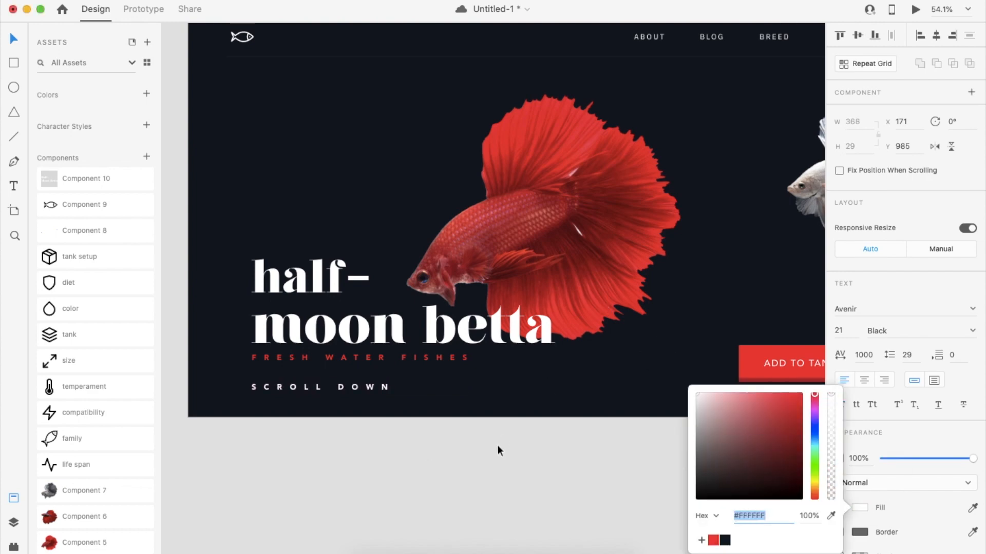
pyautogui.click(383, 388)
pyautogui.click(842, 332)
pyautogui.press('Down')
pyautogui.press('Down')
pyautogui.press('Down')
pyautogui.press('Down')
pyautogui.press('Down')
pyautogui.press('Down')
pyautogui.press('Down')
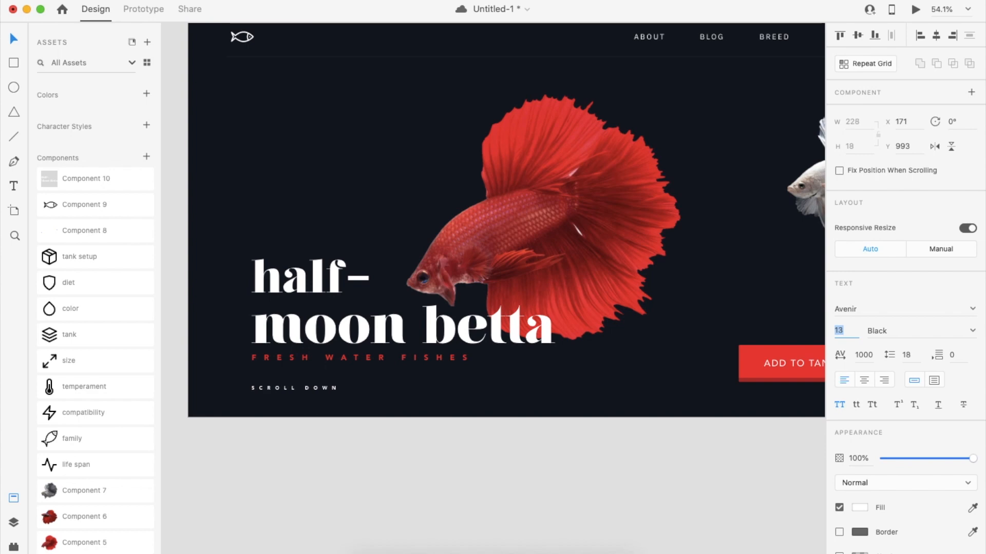
# Step: Set the "SCROLL DOWN" text size to 14 and draw a thin right-pointing arrow after it with the Pen tool
pyautogui.press('Escape')
pyautogui.press('p')
pyautogui.click(357, 384)
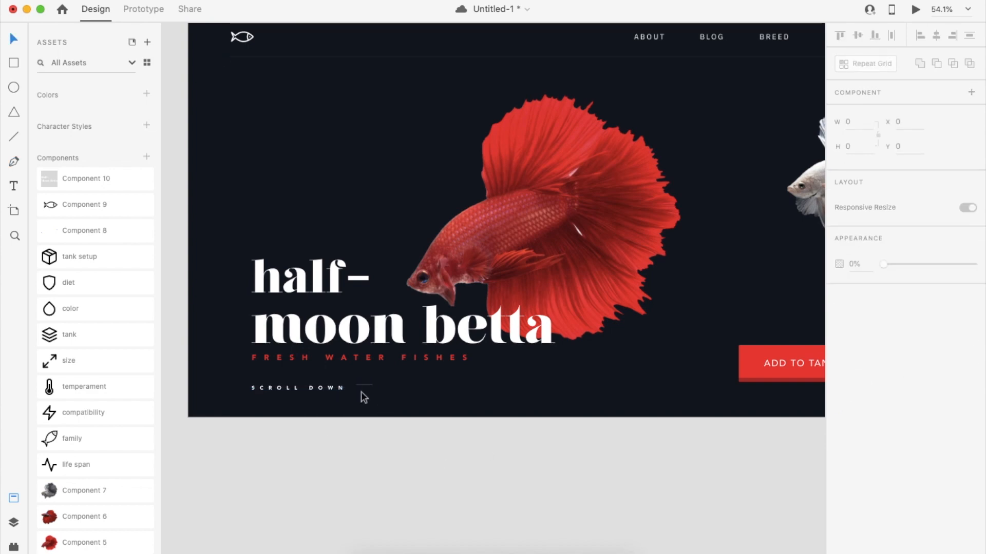
pyautogui.scroll(5, 361, 392)
pyautogui.click(390, 385)
pyautogui.click(379, 394)
pyautogui.press('Escape')
pyautogui.scroll(7, 373, 385)
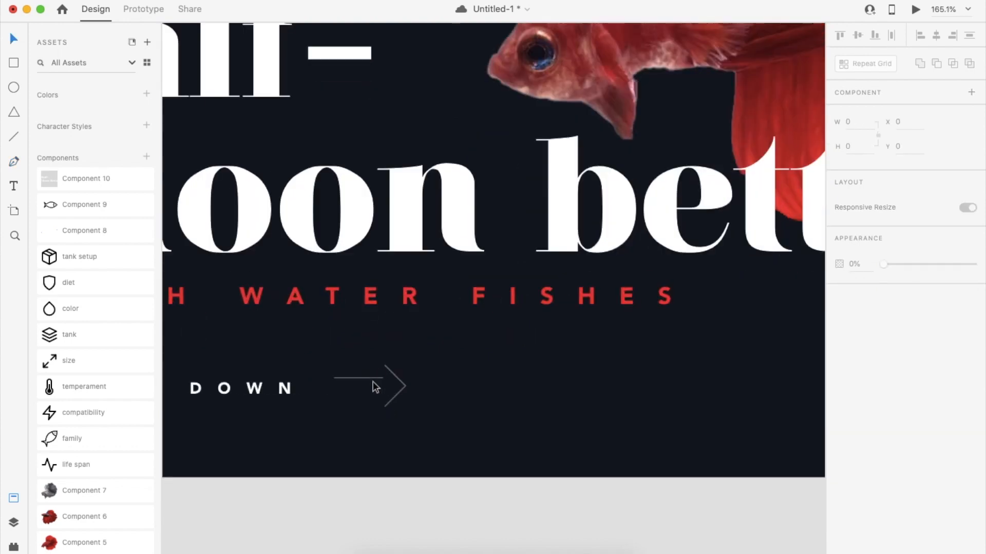
pyautogui.click(374, 385)
# Step: Give the arrow a 2 px white #FFFFFF border, group its parts and rotate it 90° to point down, about 20 by 9 px
pyautogui.moveTo(343, 353); pyautogui.dragTo(389, 402)
pyautogui.write('2')
pyautogui.press('Return')
pyautogui.press('super+g')
pyautogui.moveTo(404, 362); pyautogui.dragTo(340, 426)
pyautogui.click(858, 408)
pyautogui.moveTo(756, 385); pyautogui.dragTo(597, 275)
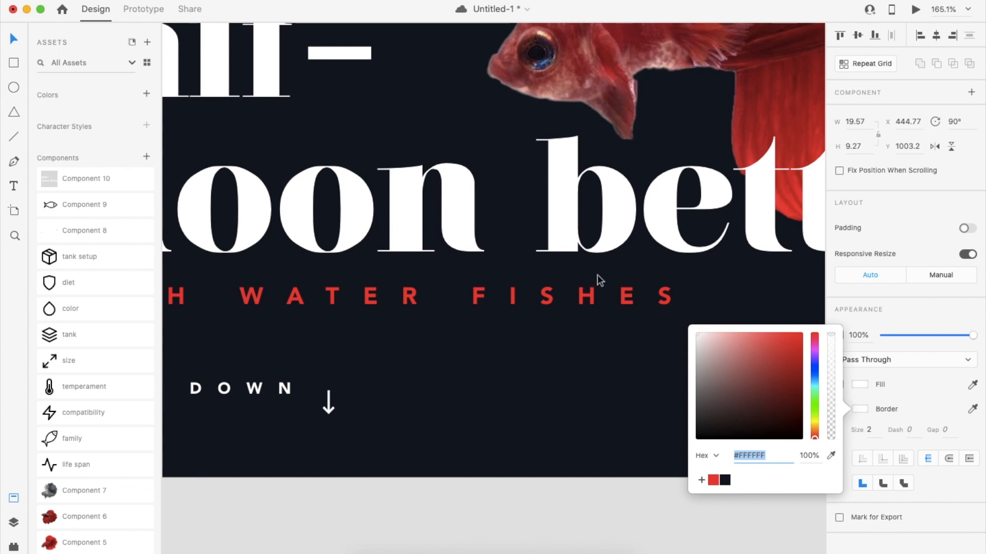
# Step: Place the arrow just after the "SCROLL DOWN" text and tighten that text's character spacing to 200
pyautogui.click(565, 349)
pyautogui.hscroll(-4, 528, 380)
pyautogui.moveTo(526, 399); pyautogui.dragTo(516, 386)
pyautogui.click(482, 382)
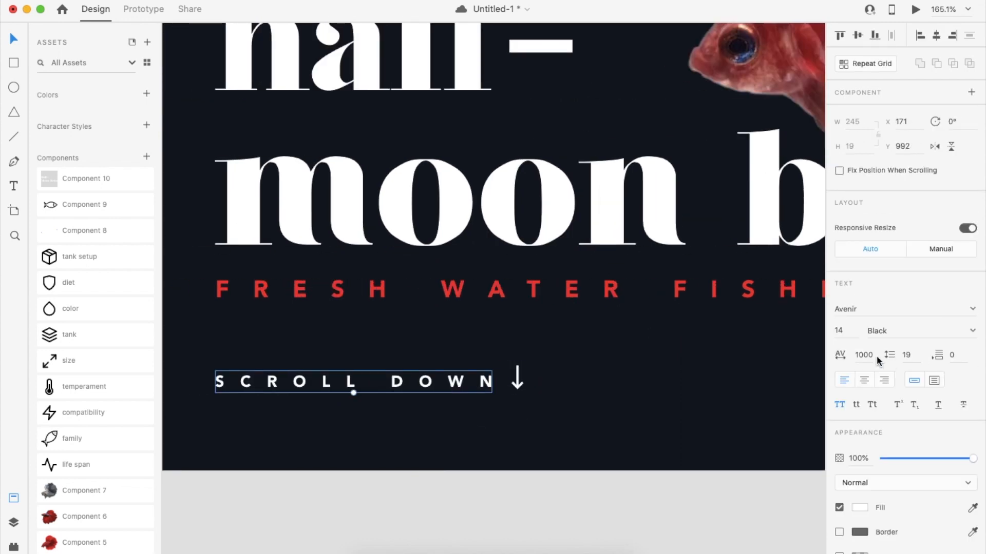
pyautogui.click(554, 433)
pyautogui.click(226, 380)
pyautogui.write('50')
pyautogui.press('Return')
pyautogui.press('Return')
# Step: Move the arrow close to the shortened "SCROLL DOWN" text, align both by their vertical middles and group them
pyautogui.moveTo(519, 386); pyautogui.dragTo(386, 391)
pyautogui.keyDown('shift'); pyautogui.click(353, 382); pyautogui.keyUp('shift')
pyautogui.click(858, 34)
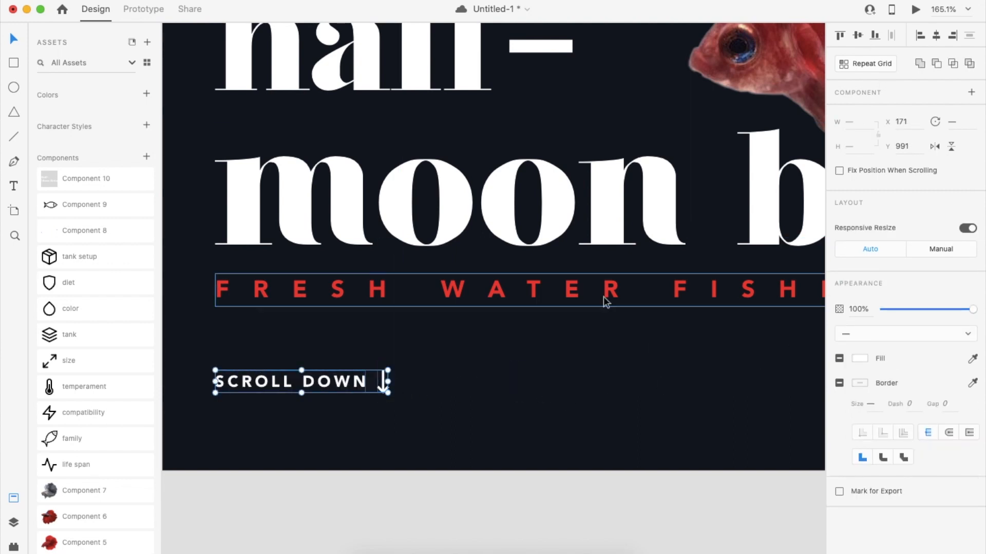
pyautogui.press('super+g')
pyautogui.click(566, 364)
# Step: Duplicate the "Fish - Landing" artboard and place the copy to the right of the original
pyautogui.scroll(-5, 566, 365)
pyautogui.scroll(-3, 566, 367)
pyautogui.scroll(1, 554, 421)
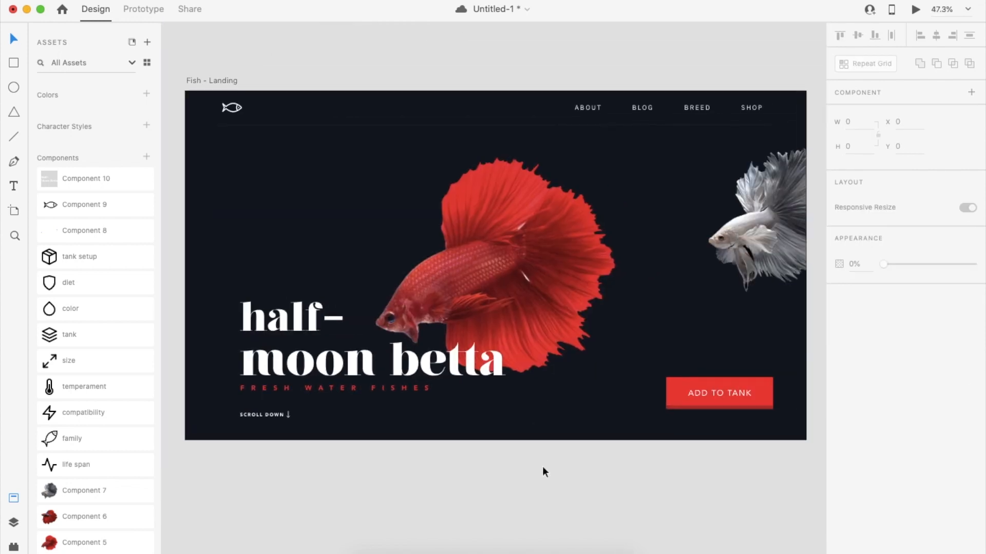
pyautogui.click(541, 308)
pyautogui.scroll(-3, 545, 359)
pyautogui.click(548, 415)
pyautogui.scroll(-1, 548, 414)
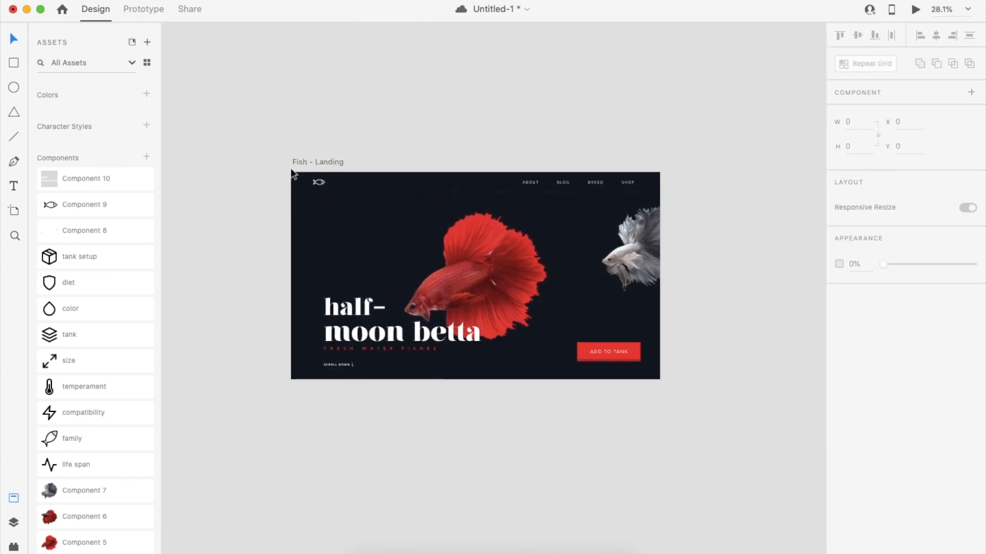
pyautogui.click(315, 162)
pyautogui.moveTo(315, 162); pyautogui.dragTo(714, 170)
pyautogui.hscroll(5, 714, 169)
pyautogui.moveTo(464, 165); pyautogui.dragTo(473, 160)
pyautogui.click(558, 131)
pyautogui.hscroll(2, 554, 139)
# Step: Delete the "SCROLL DOWN" group with its arrow from the copied artboard
pyautogui.click(456, 351)
pyautogui.click(459, 436)
pyautogui.click(414, 366)
pyautogui.keyDown('shift'); pyautogui.click(435, 351); pyautogui.keyUp('shift')
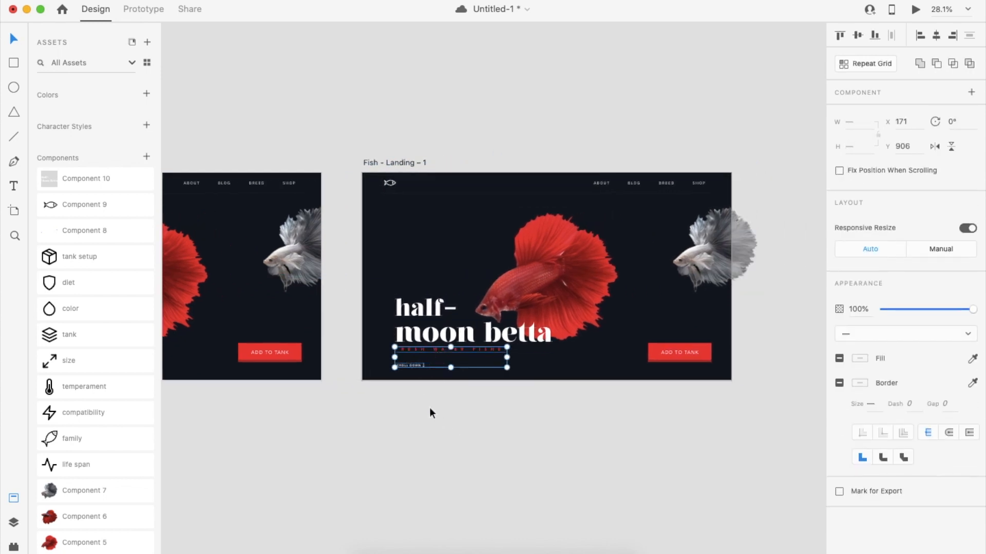
pyautogui.click(432, 383)
pyautogui.click(415, 365)
pyautogui.press('Delete')
# Step: Move the title and subtitle group on the copied artboard straight up to Y 82, just under the header
pyautogui.moveTo(448, 350); pyautogui.dragTo(440, 312)
pyautogui.hotkey('shift', 'Up')
pyautogui.hotkey('shift', 'Up')
pyautogui.hotkey('shift', 'Up')
pyautogui.hotkey('shift', 'Up')
pyautogui.hotkey('shift', 'Up')
pyautogui.hotkey('shift', 'Up')
pyautogui.hotkey('shift', 'Up')
pyautogui.hotkey('shift', 'Up')
pyautogui.hotkey('shift', 'Up')
pyautogui.hotkey('shift', 'Up')
pyautogui.hotkey('shift', 'Up')
pyautogui.hotkey('shift', 'Up')
pyautogui.hotkey('shift', 'Up')
pyautogui.hotkey('shift', 'Up')
pyautogui.hotkey('shift', 'Up')
pyautogui.hotkey('shift', 'Up')
pyautogui.hotkey('shift', 'Up')
pyautogui.hotkey('shift', 'Up')
pyautogui.hotkey('shift', 'Up')
pyautogui.hotkey('shift', 'Up')
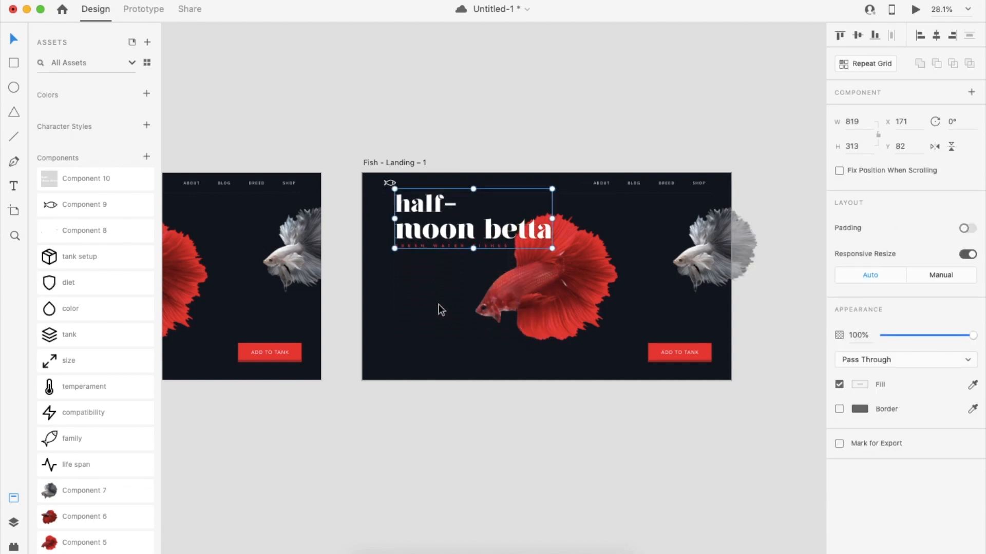
# Step: Delete the "ADD TO TANK" button and the title group from the copied artboard, then save the document
pyautogui.click(681, 353)
pyautogui.press('Delete')
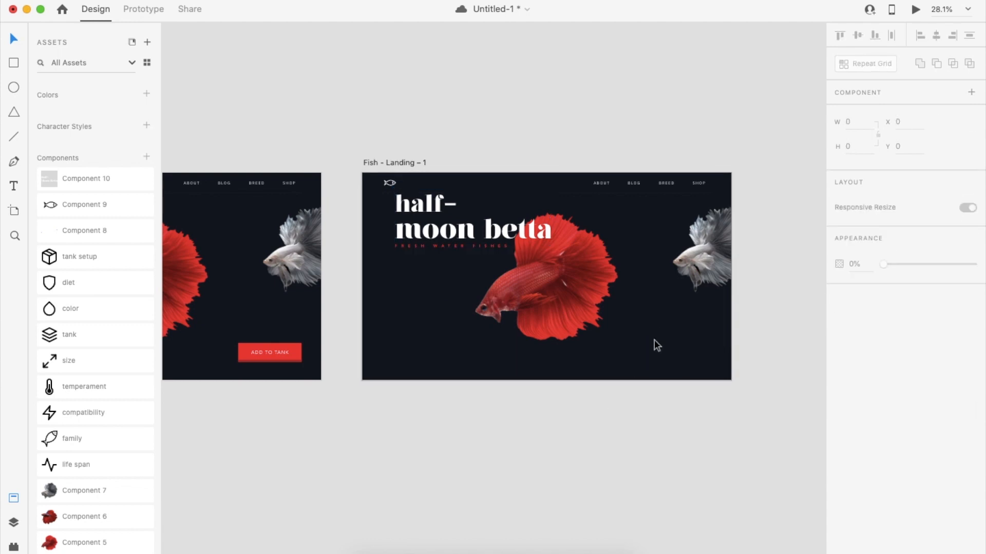
pyautogui.scroll(3, 606, 303)
pyautogui.click(446, 213)
pyautogui.moveTo(973, 335)
pyautogui.mouseDown()
pyautogui.moveTo(893, 334)
pyautogui.moveTo(978, 321)
pyautogui.mouseUp()
pyautogui.press('Delete')
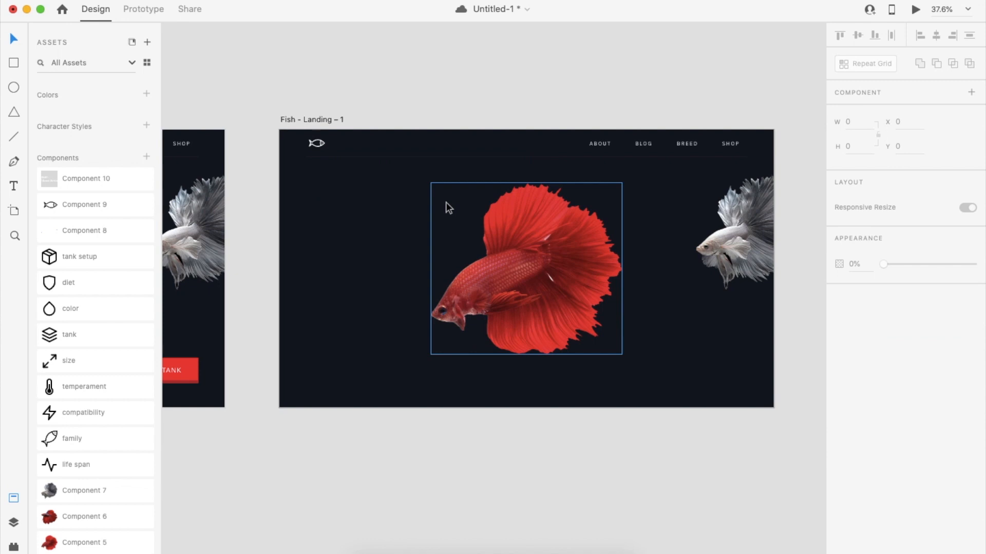
pyautogui.press('super+s')
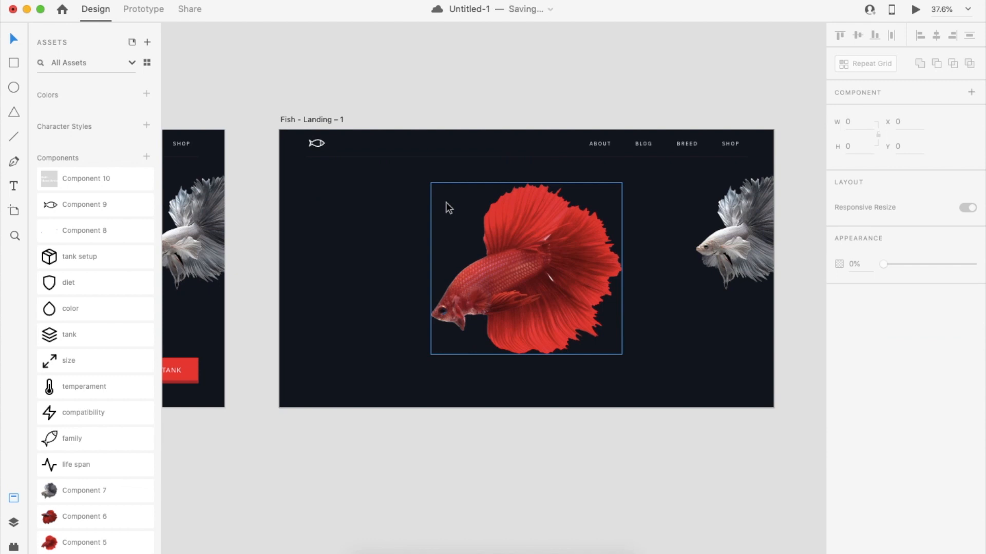
pyautogui.press('Escape')
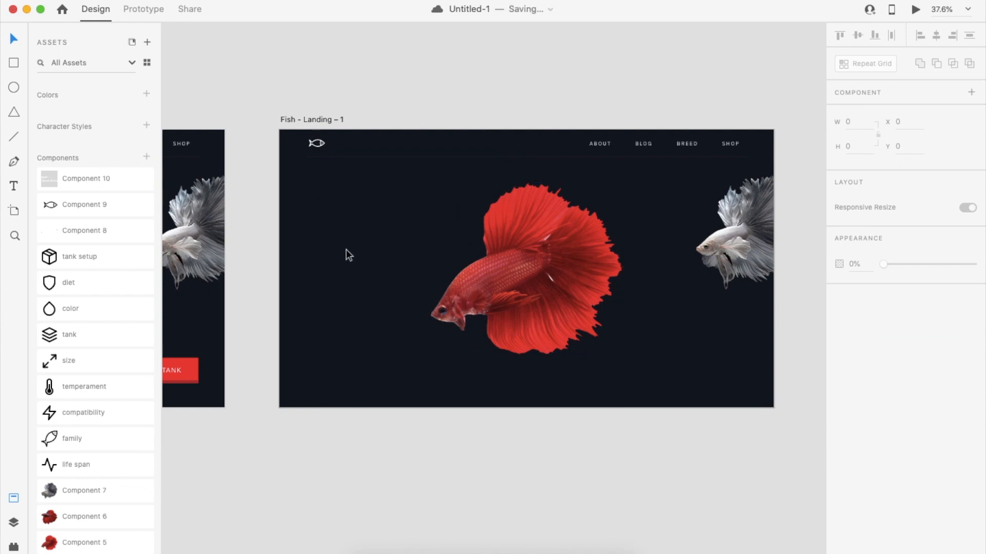
# Step: Add the text "care level" in the empty area before the red fish and set its size to 20
pyautogui.press('t')
pyautogui.click(346, 249)
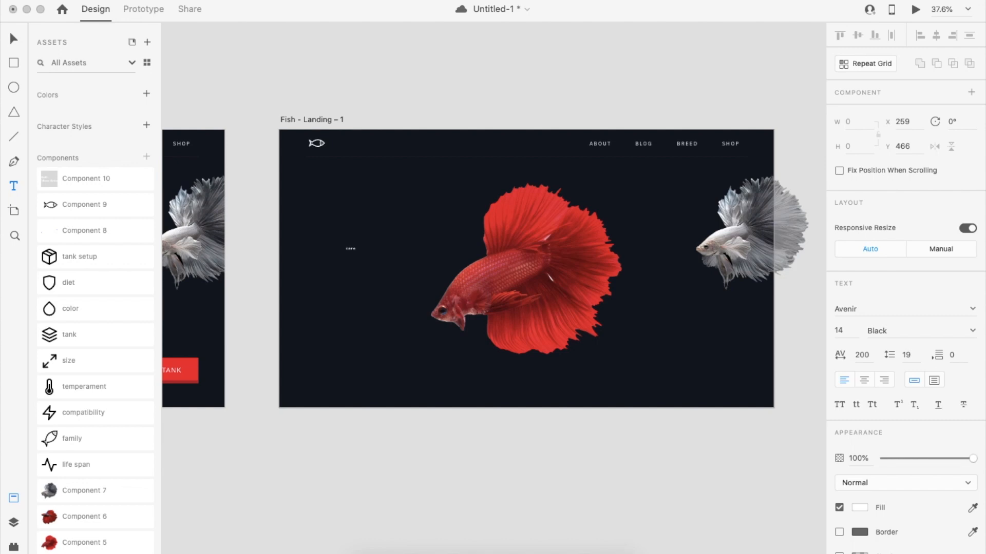
pyautogui.press('Escape')
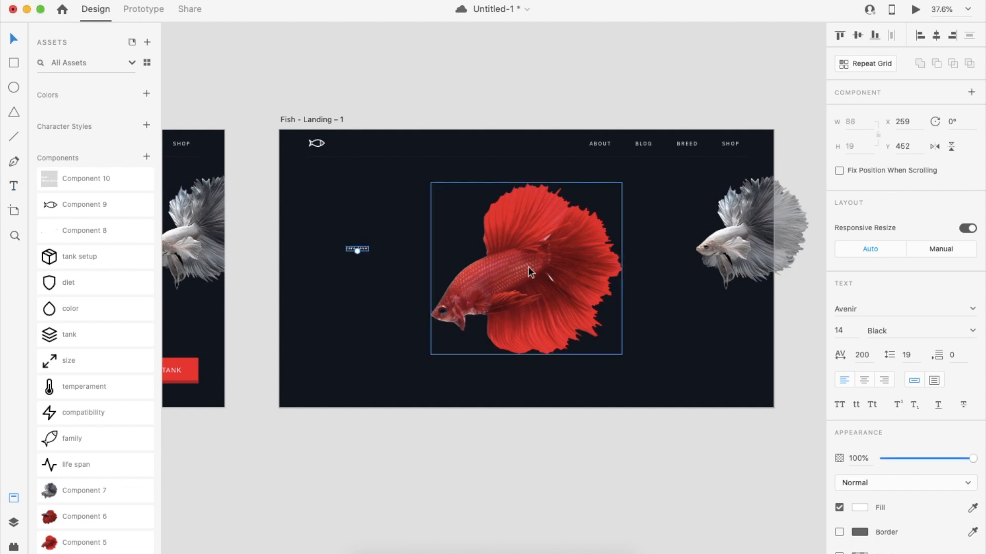
pyautogui.write('20')
pyautogui.press('Return')
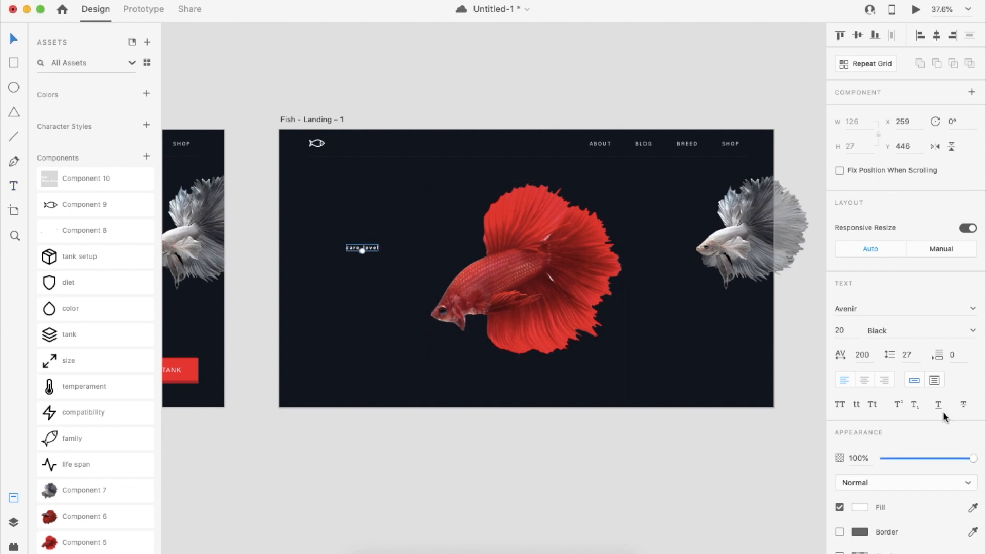
# Step: Copy the "half-" title text from the original landing artboard and paste it into the copied artboard
pyautogui.click(511, 389)
pyautogui.hscroll(-6, 511, 389)
pyautogui.click(263, 359)
pyautogui.hscroll(-6, 265, 361)
pyautogui.click(404, 327)
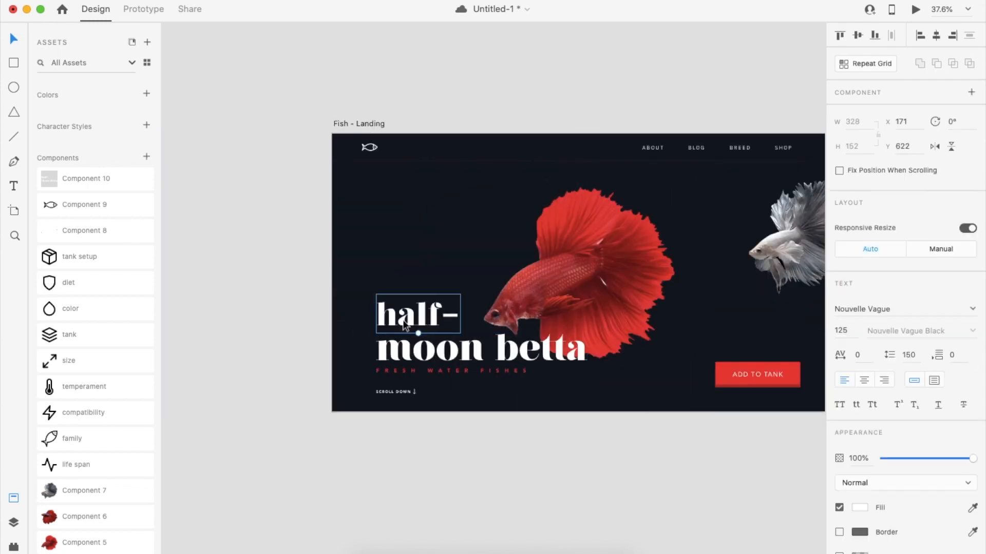
pyautogui.hscroll(15, 406, 328)
pyautogui.hscroll(-3, 450, 311)
pyautogui.scroll(3, 344, 326)
pyautogui.press('super+v')
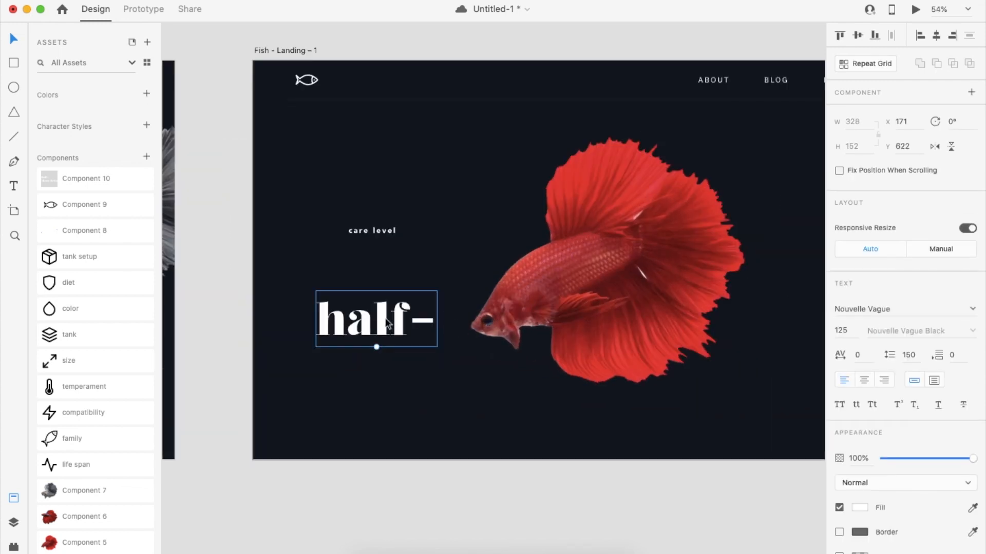
# Step: Change the pasted title to "Care Level" in title case, set its size to 30 and move it higher beside the fish
pyautogui.doubleClick(388, 324)
pyautogui.hotkey('ctrl', 'a')
pyautogui.write('care level')
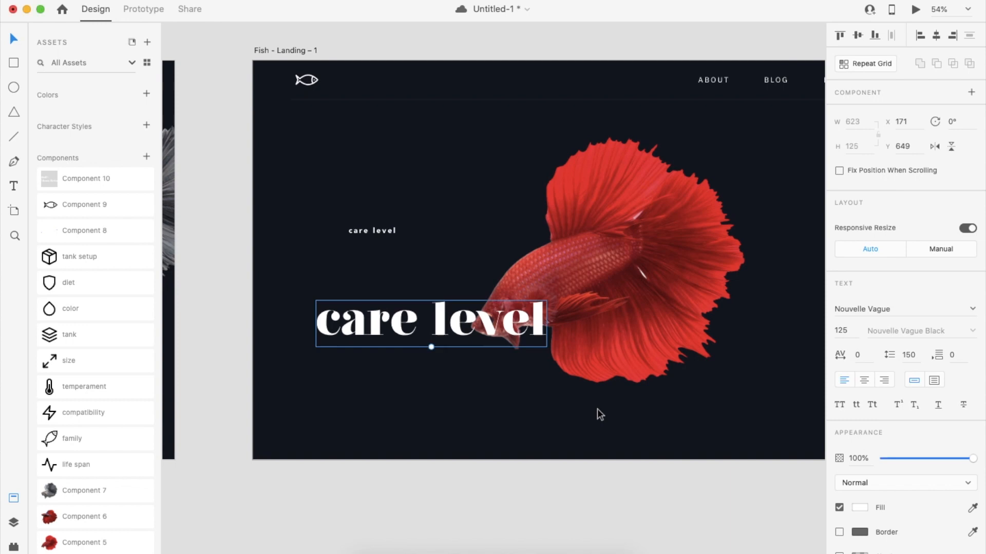
pyautogui.press('Return')
pyautogui.click(872, 405)
pyautogui.moveTo(367, 333); pyautogui.dragTo(370, 272)
# Step: Move the small "care level" text directly under the heading and change it to "moderate to high"
pyautogui.moveTo(388, 232); pyautogui.dragTo(352, 282)
pyautogui.doubleClick(358, 281)
pyautogui.write('mo')
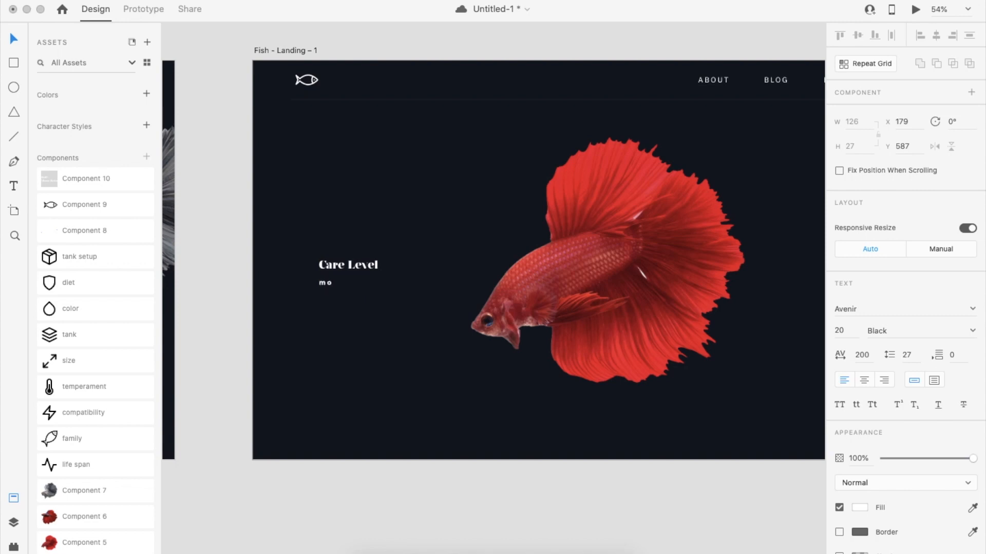
pyautogui.write('derate to high')
pyautogui.press('Escape')
# Step: Style the "moderate to high" text with the Light weight, title case and character spacing 0
pyautogui.click(971, 331)
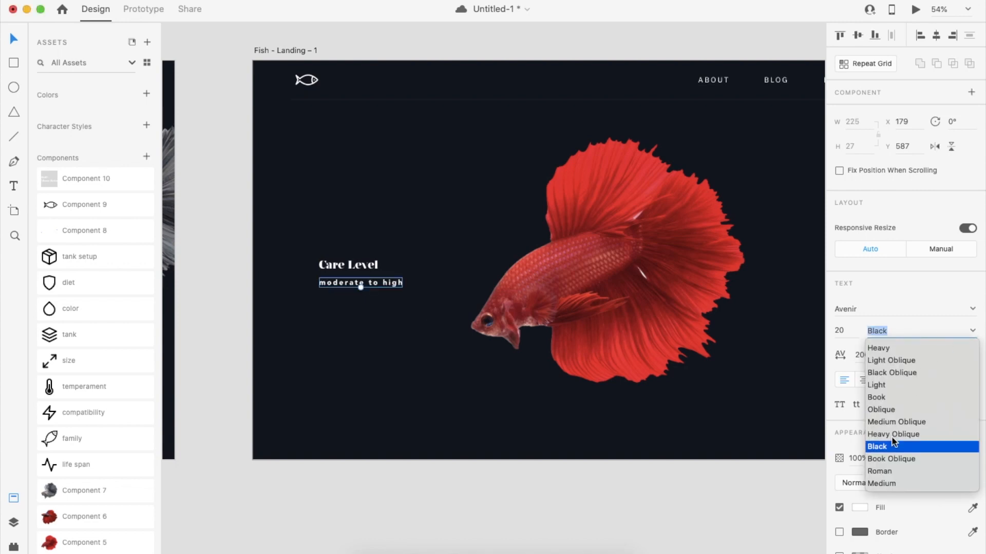
pyautogui.click(888, 386)
pyautogui.click(872, 404)
pyautogui.press('Tab')
pyautogui.write('0')
pyautogui.press('Return')
# Step: Group the "Care Level" heading with its "Moderate To High" value in the upper part of the artboard
pyautogui.moveTo(375, 282); pyautogui.dragTo(366, 228)
pyautogui.keyDown('shift'); pyautogui.click(369, 265); pyautogui.keyUp('shift')
pyautogui.press('super+g')
pyautogui.click(395, 354)
# Step: Change the texts in a copy of the "Care Level" group below it to "Lifespan" and "2-3 Years"
pyautogui.doubleClick(361, 210)
pyautogui.write('Lif')
pyautogui.doubleClick(370, 221)
pyautogui.write('2')
# Step: Duplicate the "Lifespan" group below itself and change its texts to "Family" and "Gourami"
pyautogui.keyDown('alt'); pyautogui.moveTo(345, 205); pyautogui.dragTo(349, 257); pyautogui.keyUp('alt')
pyautogui.doubleClick(349, 255)
pyautogui.write('Family')
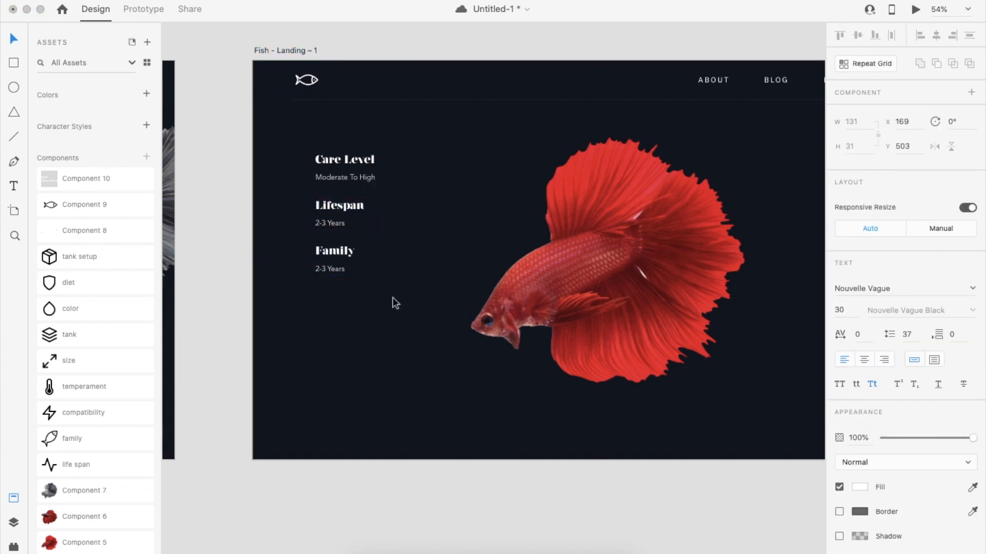
pyautogui.doubleClick(330, 268)
pyautogui.write('Gouram')
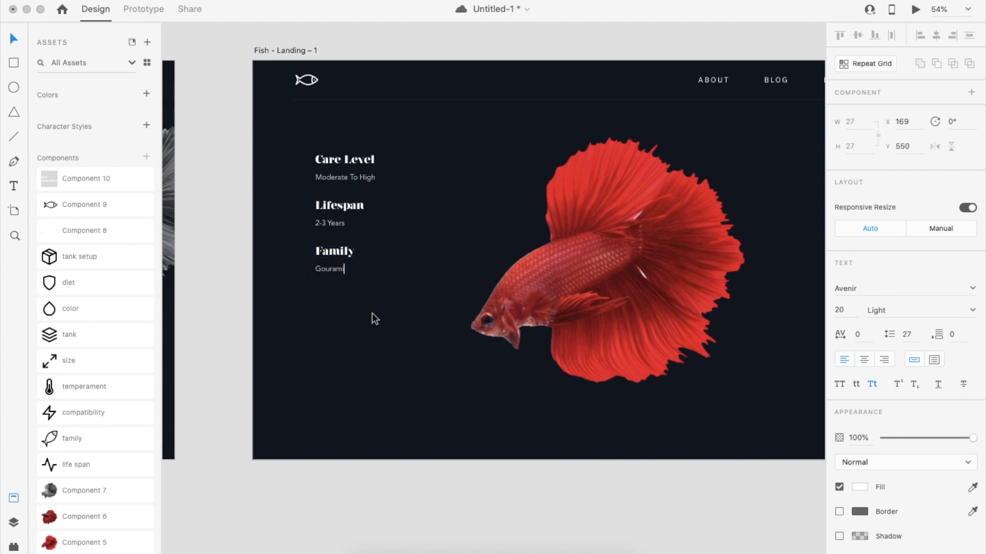
pyautogui.click(375, 319)
# Step: Duplicate the "Family" group below itself and change its texts to "Compatibility" and "Aggressive"
pyautogui.keyDown('alt'); pyautogui.moveTo(345, 255); pyautogui.dragTo(345, 301); pyautogui.keyUp('alt')
pyautogui.doubleClick(345, 301)
pyautogui.write('Com')
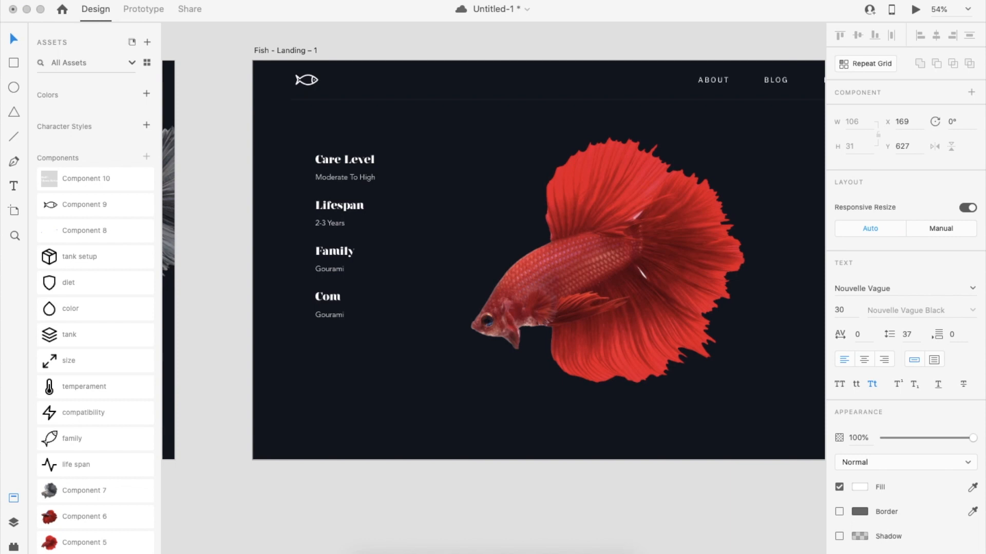
pyautogui.write('patibility')
pyautogui.doubleClick(329, 314)
pyautogui.write('Aggressive')
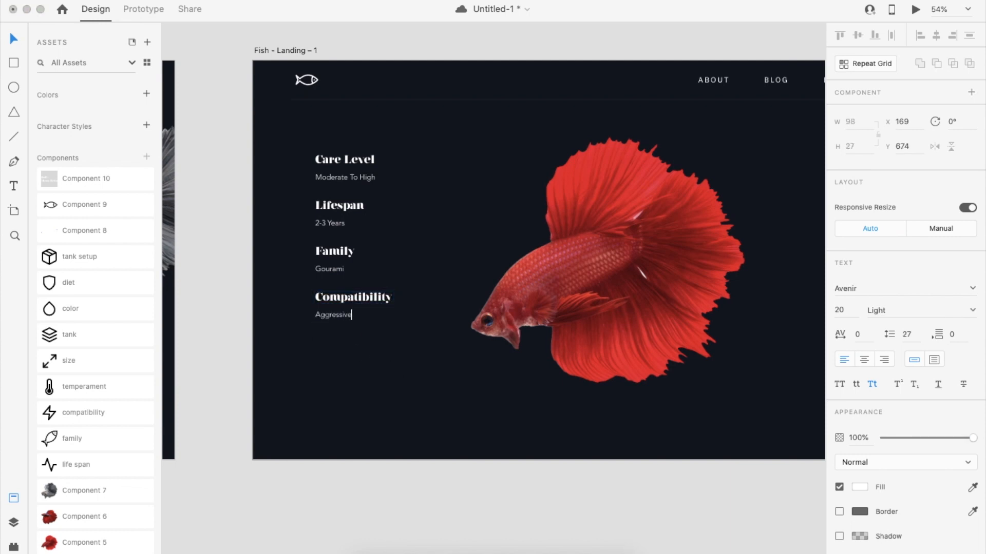
pyautogui.press('Escape')
pyautogui.press('Escape')
# Step: Duplicate the "Compatibility" group below itself and change its texts to "Temperature" and "30 C"
pyautogui.keyDown('alt'); pyautogui.moveTo(386, 298); pyautogui.dragTo(387, 349); pyautogui.keyUp('alt')
pyautogui.doubleClick(385, 344)
pyautogui.write('Tempature')
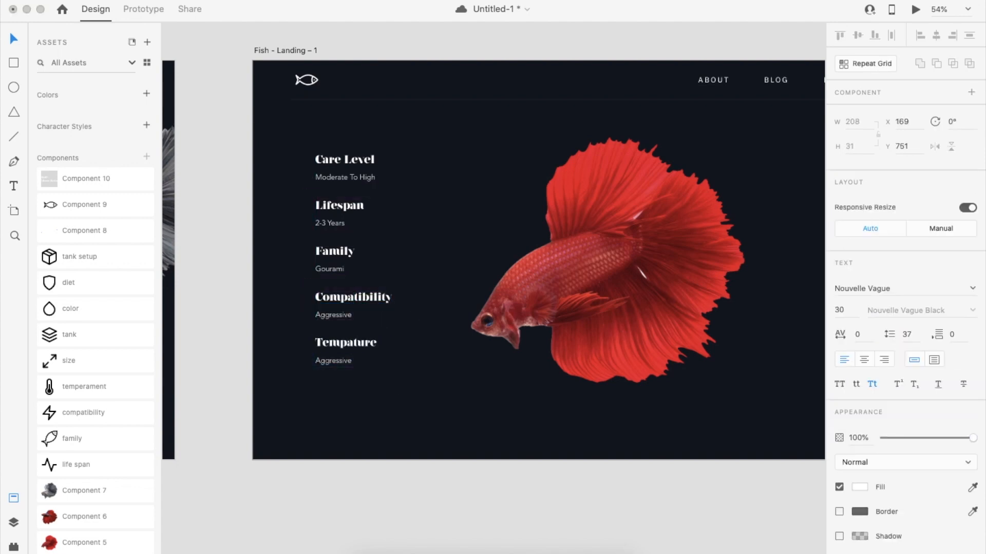
pyautogui.press('Escape')
pyautogui.doubleClick(337, 361)
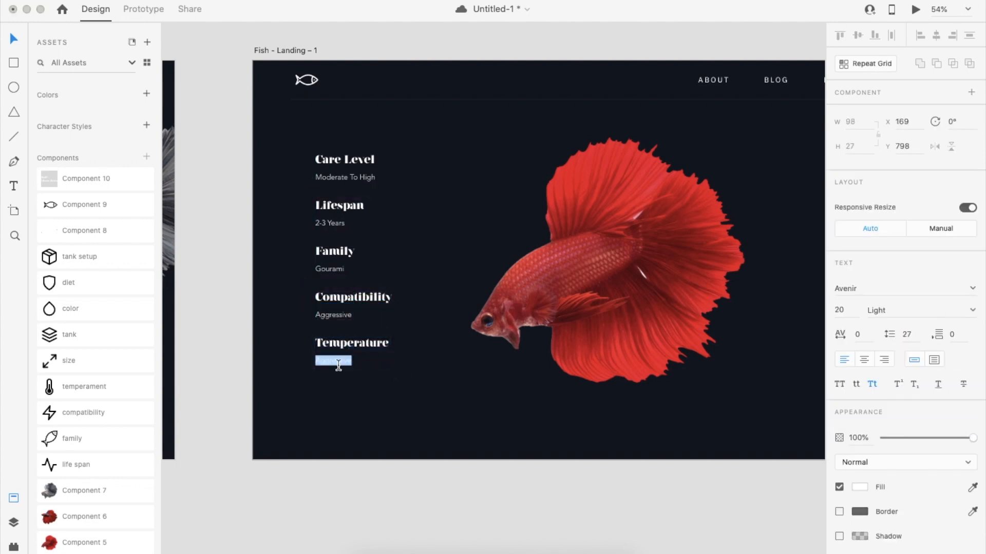
pyautogui.write('30C')
pyautogui.press('Escape')
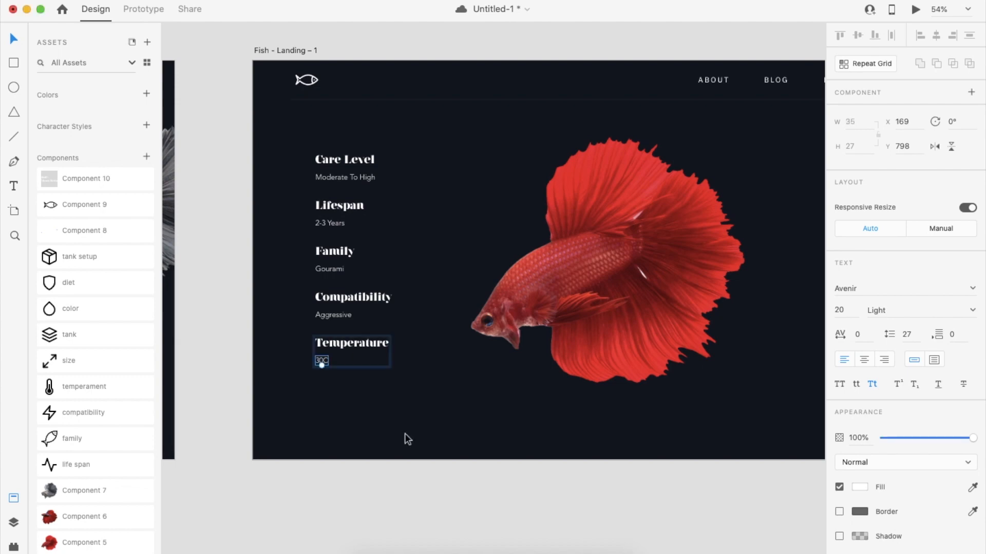
pyautogui.doubleClick(326, 363)
pyautogui.press('BackSpace')
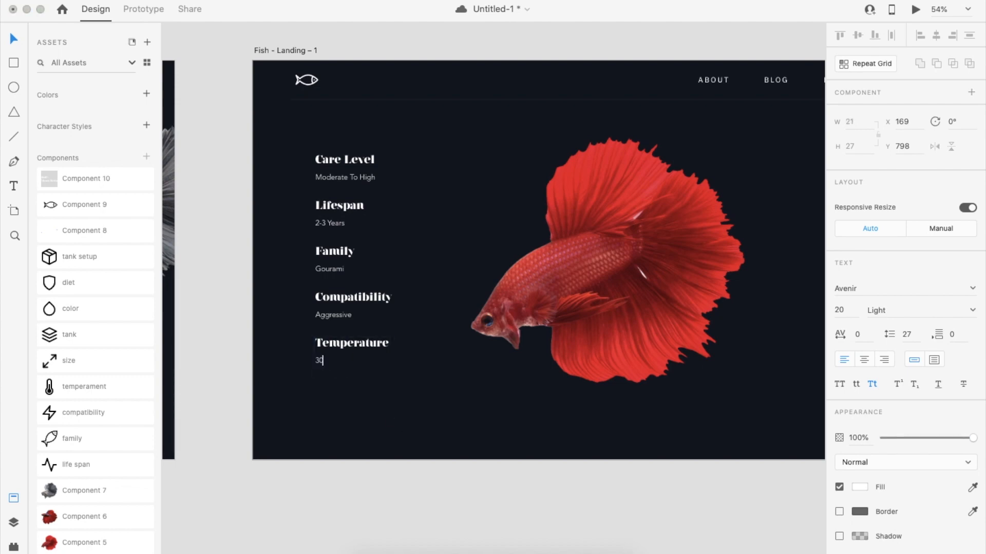
pyautogui.write('C')
pyautogui.click(391, 405)
pyautogui.click(391, 405)
# Step: Duplicate the "Temperature" group below itself and change its texts to "Size" and "3'"
pyautogui.moveTo(380, 344); pyautogui.dragTo(380, 391)
pyautogui.doubleClick(381, 391)
pyautogui.write('Size')
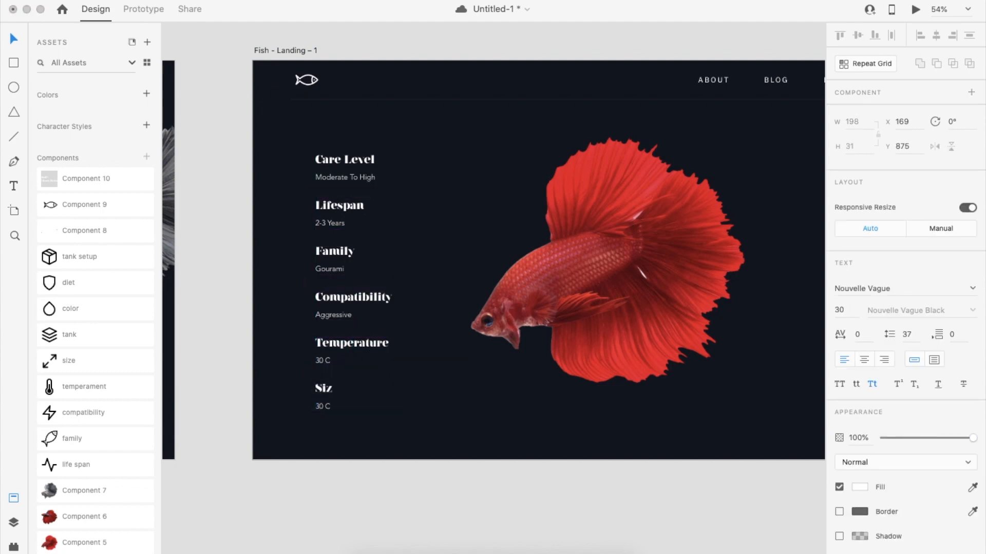
pyautogui.doubleClick(326, 406)
pyautogui.write("3'")
pyautogui.click(369, 425)
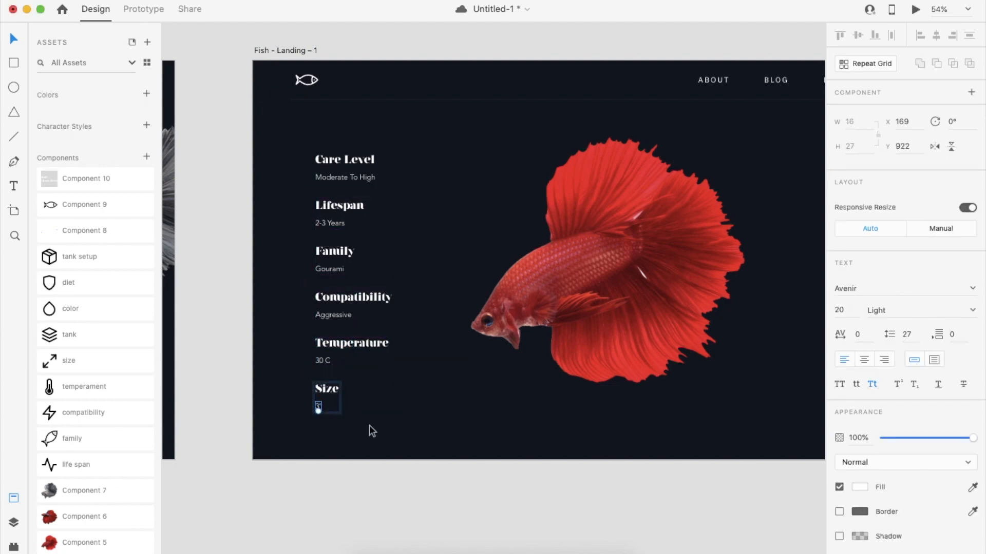
pyautogui.click(368, 425)
# Step: Duplicate the "Size" group beside itself and change its texts to "Color" and "Multiple : Red, White,Blue"
pyautogui.click(332, 387)
pyautogui.moveTo(331, 387); pyautogui.dragTo(402, 388)
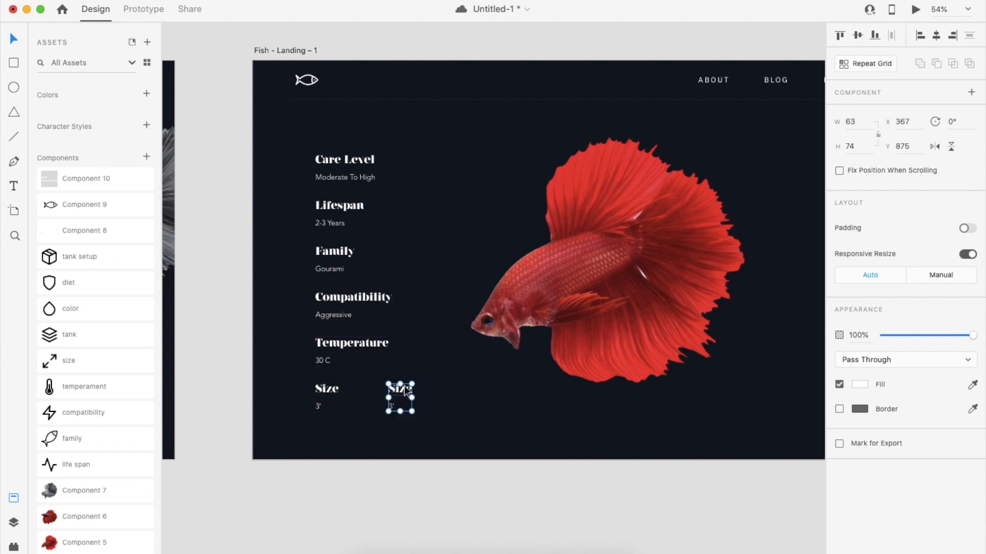
pyautogui.doubleClick(403, 389)
pyautogui.write('Color')
pyautogui.doubleClick(388, 407)
pyautogui.write('Mulitple')
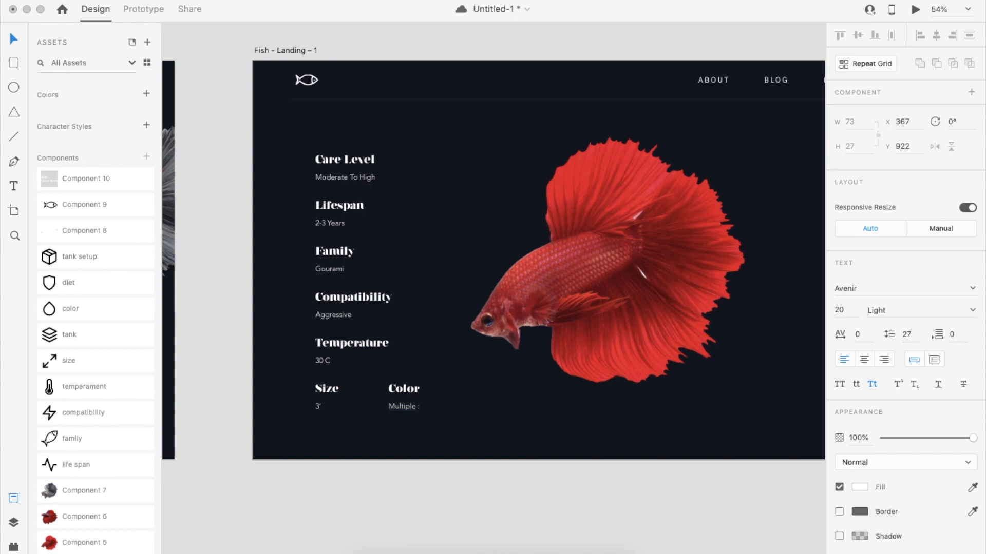
pyautogui.write(' : Red,White,Blue')
pyautogui.press('Escape')
pyautogui.click(484, 439)
# Step: Duplicate the "Color" group beside itself and change its texts to "Tank Setup" and "Freshwater, Floating Plants"
pyautogui.click(451, 407)
pyautogui.moveTo(449, 407); pyautogui.dragTo(564, 407)
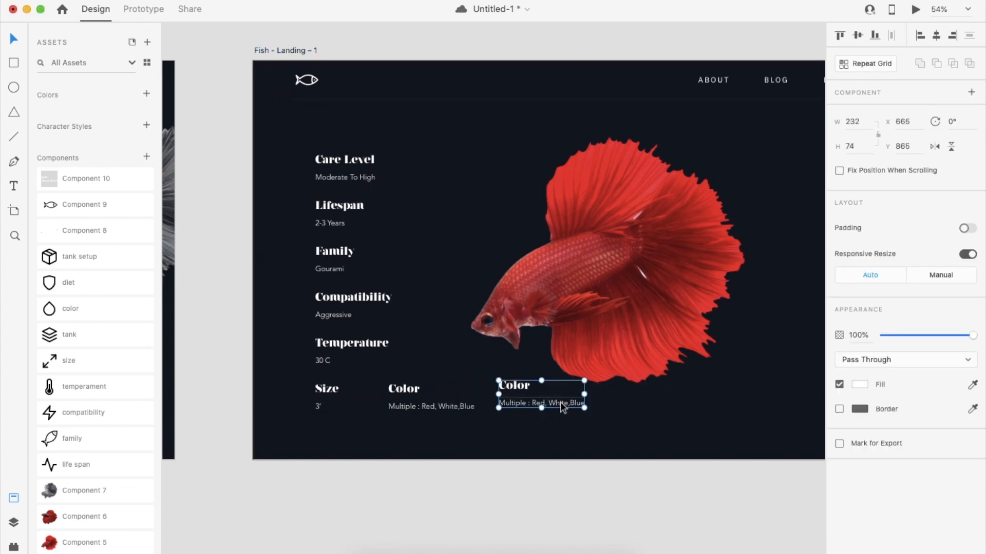
pyautogui.doubleClick(511, 389)
pyautogui.doubleClick(510, 389)
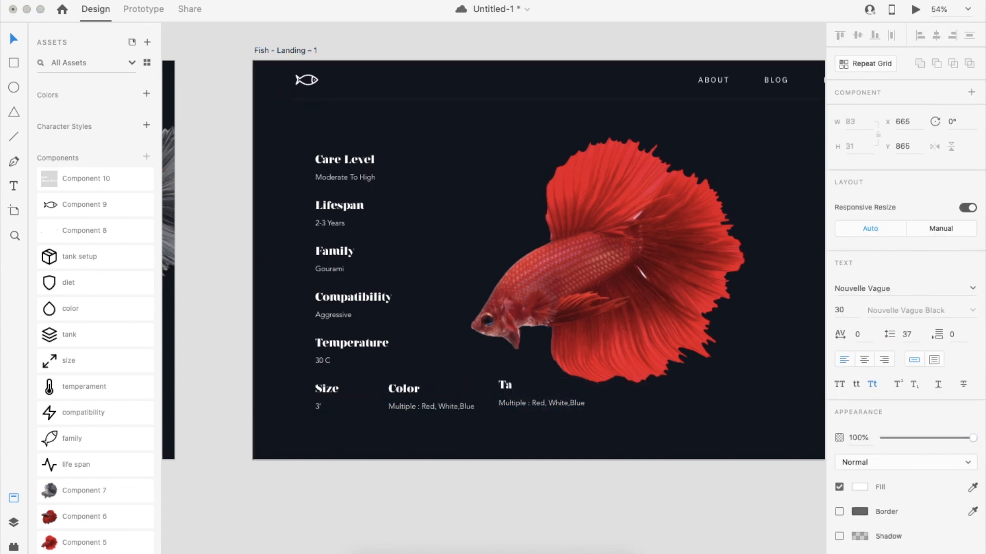
pyautogui.click(528, 404)
pyautogui.press('e')
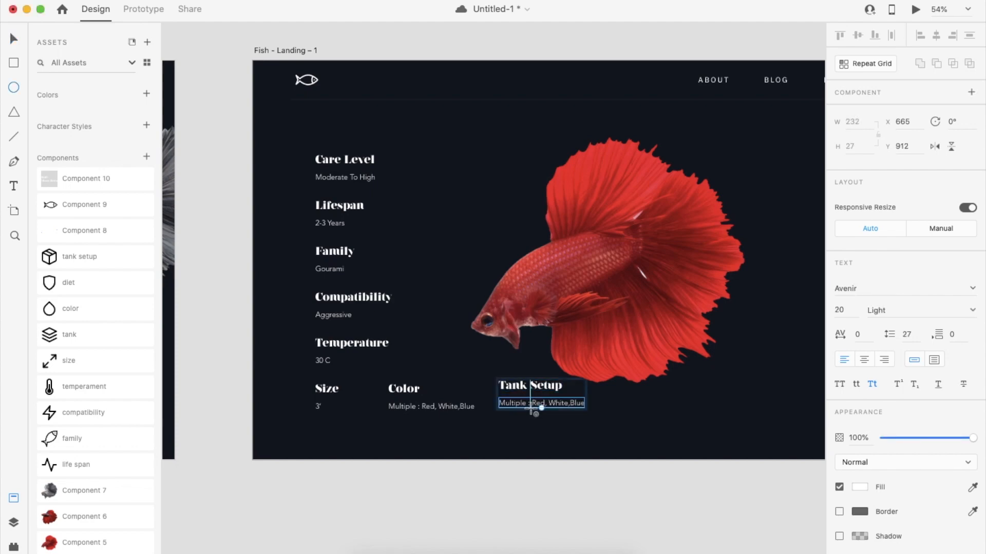
pyautogui.press('v')
pyautogui.doubleClick(522, 403)
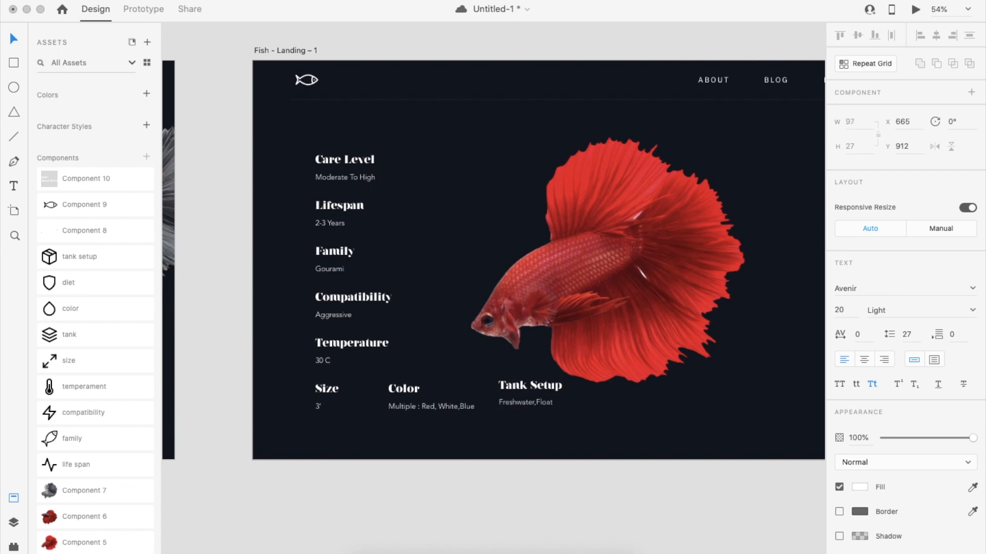
pyautogui.click(545, 450)
# Step: Rearrange the eight detail groups into two columns of four rows, starting with "Care Level" and "Lifespan" and ending with "Color" and "Tank Setup"
pyautogui.moveTo(360, 214); pyautogui.dragTo(460, 164)
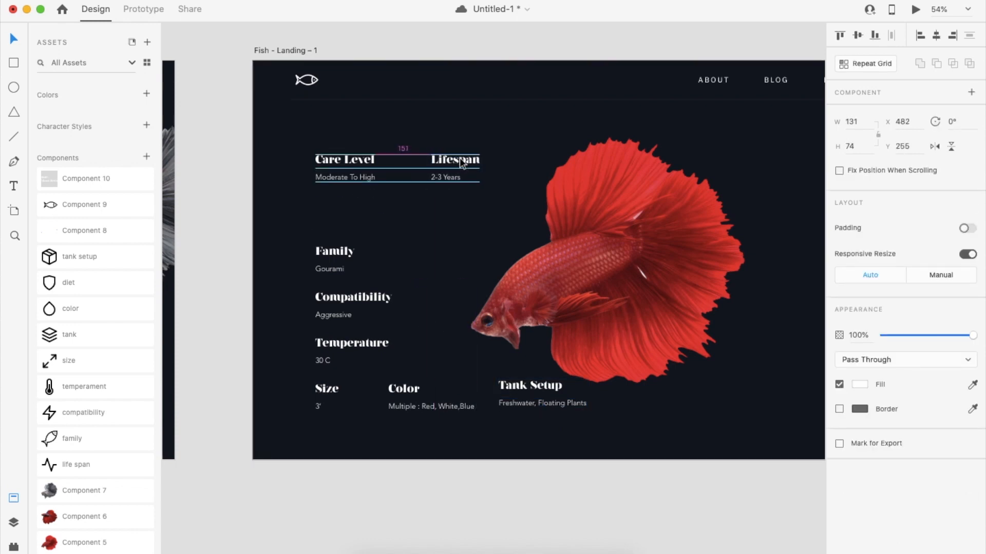
pyautogui.moveTo(354, 268); pyautogui.dragTo(325, 228)
pyautogui.moveTo(340, 300); pyautogui.dragTo(451, 215)
pyautogui.moveTo(373, 349); pyautogui.dragTo(374, 272)
pyautogui.moveTo(327, 386); pyautogui.dragTo(444, 269)
pyautogui.moveTo(407, 403); pyautogui.dragTo(337, 336)
pyautogui.moveTo(511, 400); pyautogui.dragTo(442, 333)
pyautogui.click(507, 416)
# Step: Delete the white fish from the details artboard and move the red fish right, clear of the texts
pyautogui.scroll(-3, 506, 416)
pyautogui.hscroll(2, 506, 417)
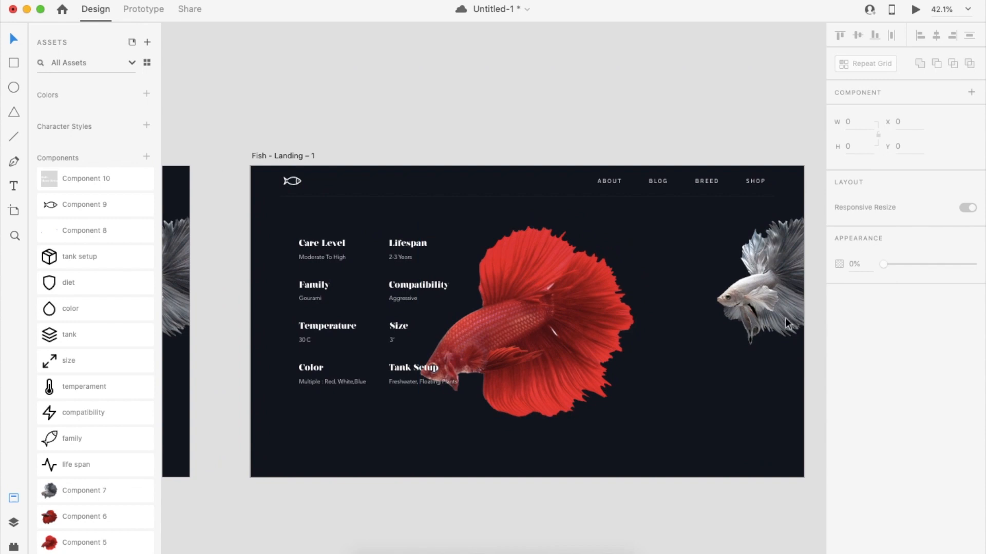
pyautogui.click(785, 318)
pyautogui.press('Delete')
pyautogui.moveTo(609, 316); pyautogui.dragTo(707, 308)
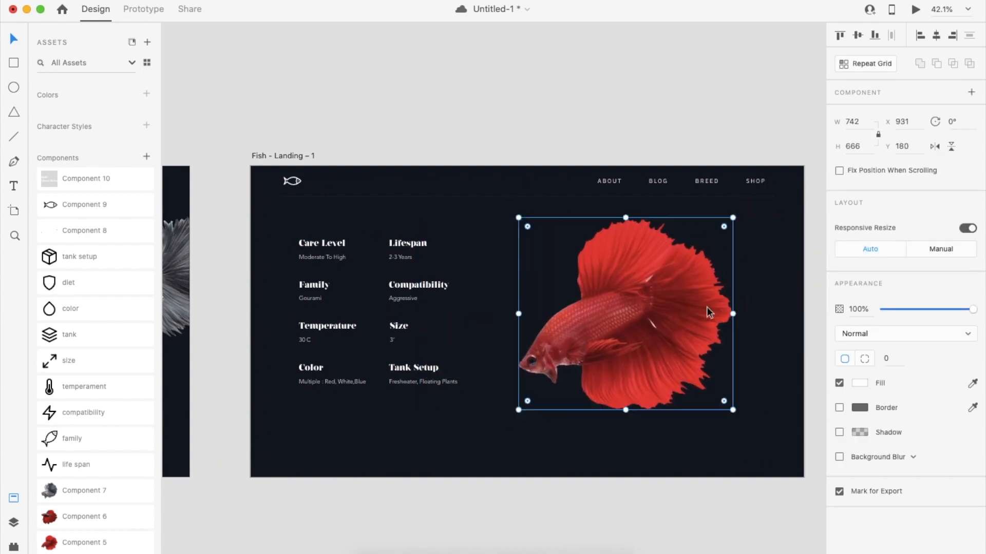
# Step: Move all eight detail groups together down and to the right, closer to the red fish
pyautogui.click(337, 406)
pyautogui.moveTo(334, 431); pyautogui.dragTo(460, 246)
pyautogui.moveTo(433, 382); pyautogui.dragTo(478, 407)
pyautogui.press('super+z')
pyautogui.keyDown('shift'); pyautogui.click(313, 297); pyautogui.keyUp('shift')
pyautogui.moveTo(313, 299); pyautogui.dragTo(356, 331)
pyautogui.click(312, 247)
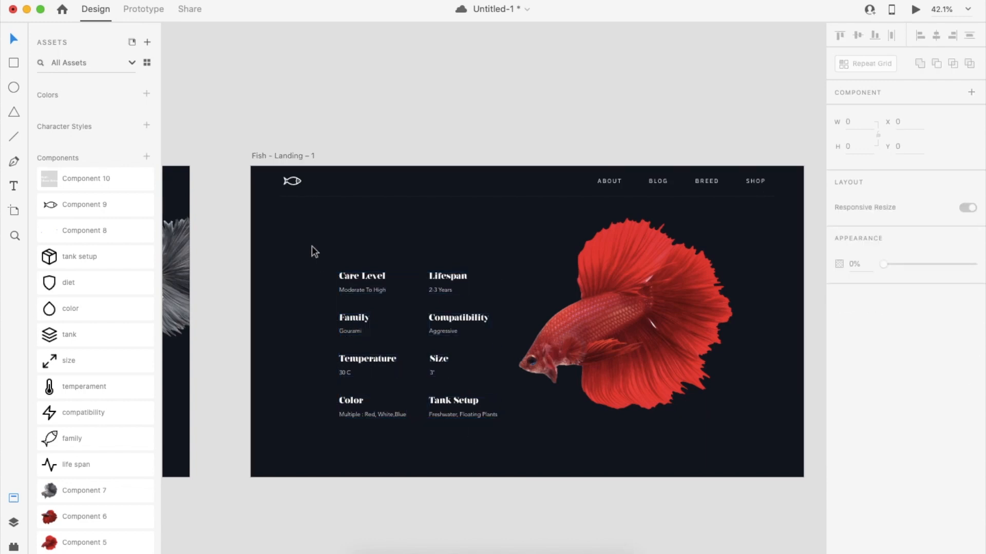
# Step: Nudge the "Lifespan", "Compatibility", "Size" and "Tank Setup" column 70 px right to widen the gap between the columns
pyautogui.scroll(3, 312, 246)
pyautogui.moveTo(464, 187); pyautogui.dragTo(474, 415)
pyautogui.hotkey('shift', 'Right')
pyautogui.hotkey('shift', 'Right')
pyautogui.hotkey('shift', 'Right')
pyautogui.hotkey('shift', 'Right')
pyautogui.hotkey('shift', 'Right')
pyautogui.hotkey('shift', 'Right')
pyautogui.hotkey('shift', 'Right')
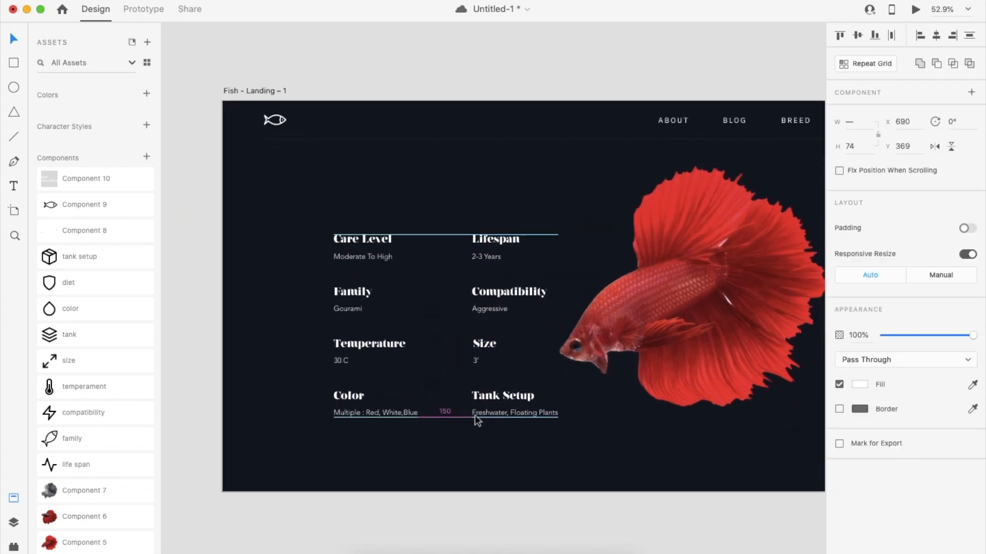
pyautogui.click(475, 430)
# Step: Place the tank setup box icon beside "Care Level", ungrouped from its component and regrouped, with a white border
pyautogui.moveTo(91, 464); pyautogui.dragTo(239, 254)
pyautogui.press('super+shift+g')
pyautogui.press('super+g')
pyautogui.click(863, 409)
pyautogui.moveTo(750, 374); pyautogui.dragTo(694, 331)
pyautogui.click(248, 276)
pyautogui.moveTo(235, 255); pyautogui.dragTo(315, 254)
# Step: Place the diet shield icon beside "Compatibility" with its border set to white #FFFFFF
pyautogui.moveTo(87, 284); pyautogui.dragTo(266, 353)
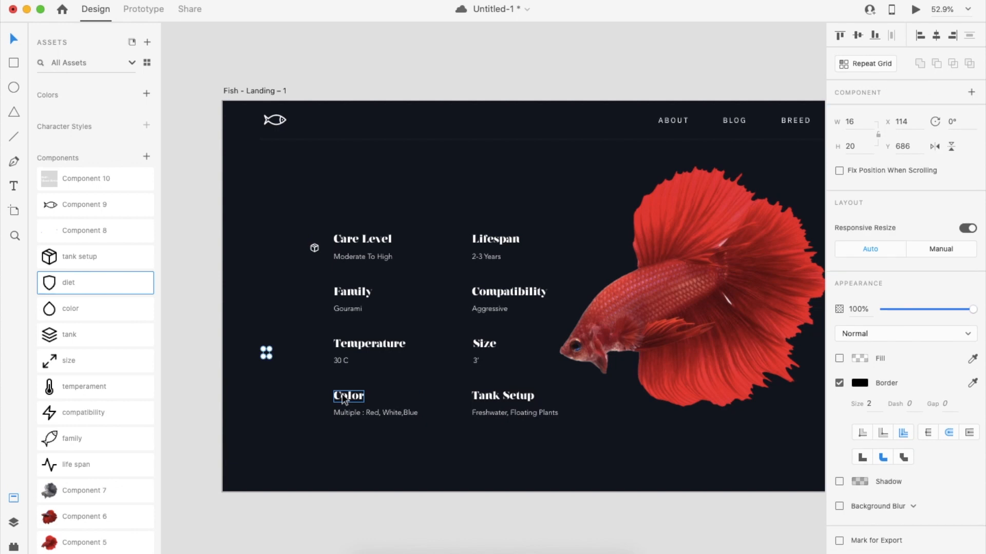
pyautogui.click(858, 384)
pyautogui.moveTo(731, 365); pyautogui.dragTo(690, 303)
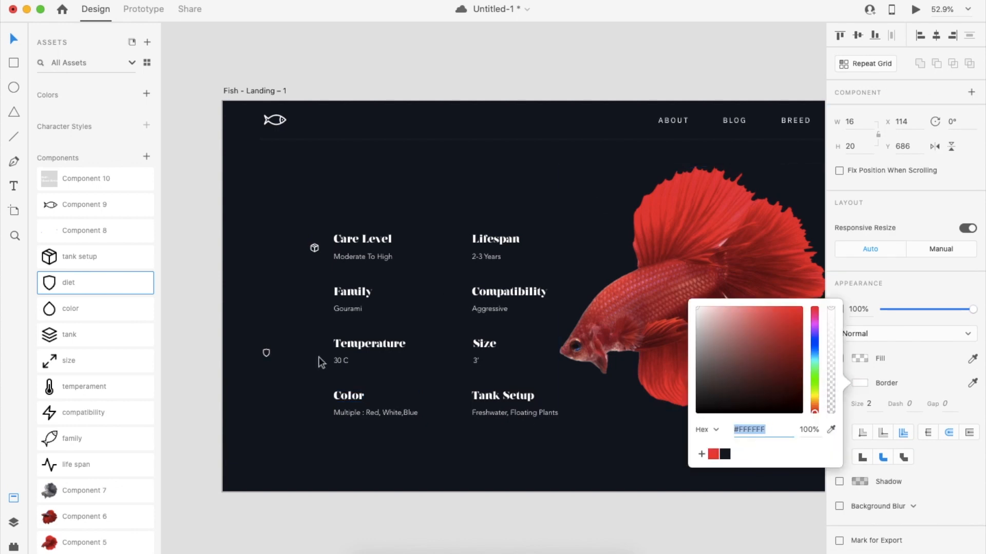
pyautogui.click(319, 356)
pyautogui.moveTo(267, 354); pyautogui.dragTo(452, 301)
# Step: Place the color drop icon beside the "Color" group with its border set to white #FFFFFF
pyautogui.moveTo(87, 309); pyautogui.dragTo(307, 354)
pyautogui.click(857, 384)
pyautogui.moveTo(739, 344); pyautogui.dragTo(688, 298)
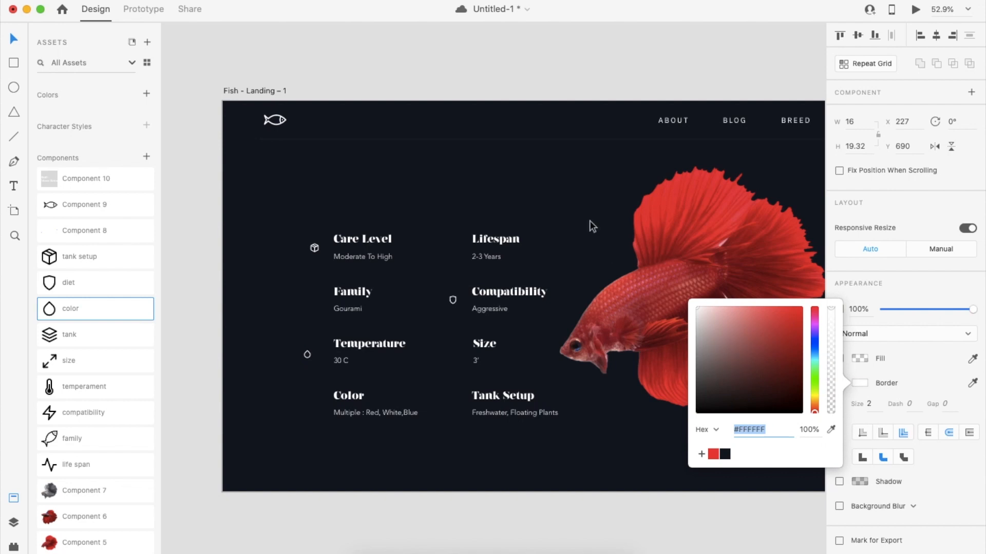
pyautogui.click(311, 393)
pyautogui.moveTo(311, 358); pyautogui.dragTo(318, 404)
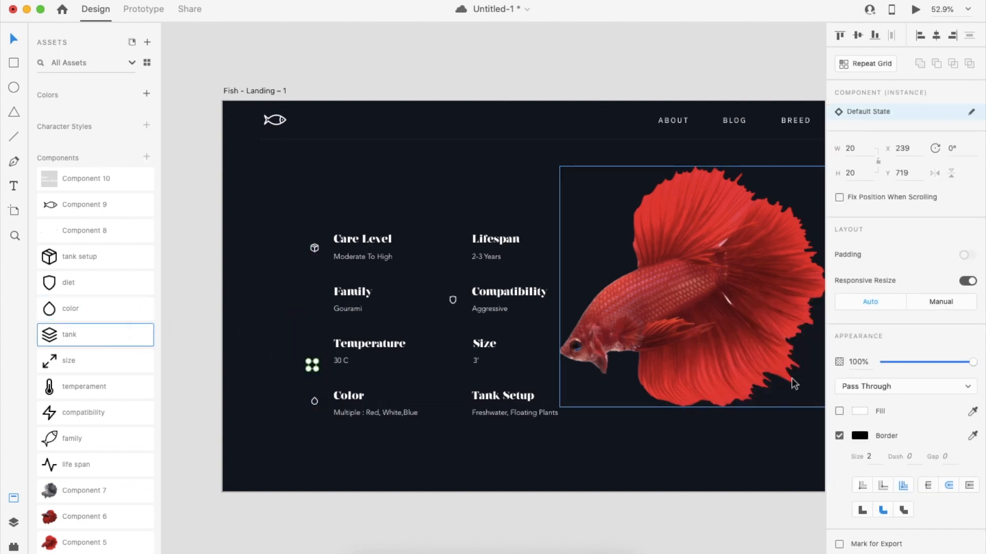
# Step: Give the tank layers icon a white border, turn its component into a plain group and move it beside "Tank Setup"
pyautogui.click(859, 436)
pyautogui.click(312, 367)
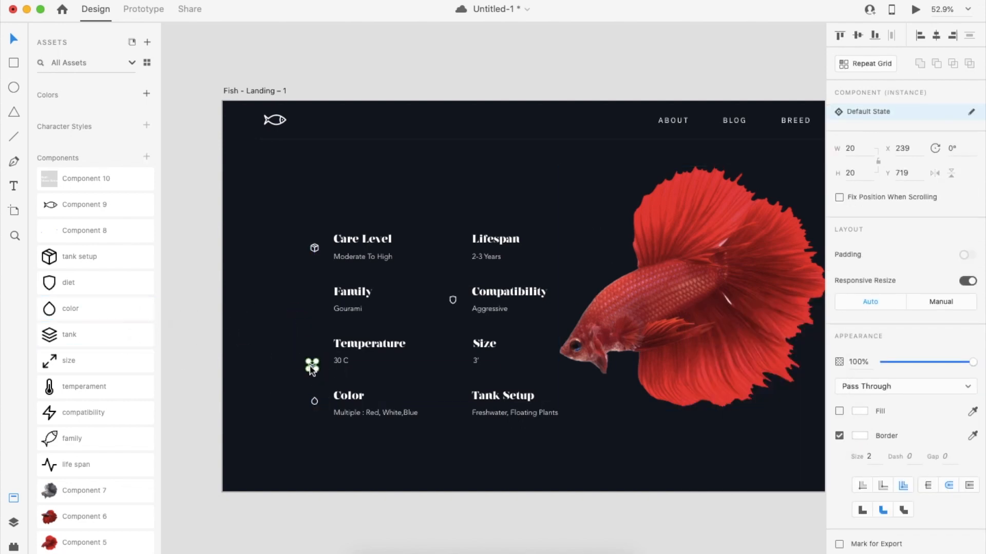
pyautogui.press('super+shift+g')
pyautogui.click(322, 377)
pyautogui.moveTo(314, 368); pyautogui.dragTo(462, 405)
pyautogui.press('super+z')
pyautogui.press('super+z')
pyautogui.press('super+shift+g')
pyautogui.click(400, 378)
pyautogui.click(311, 364)
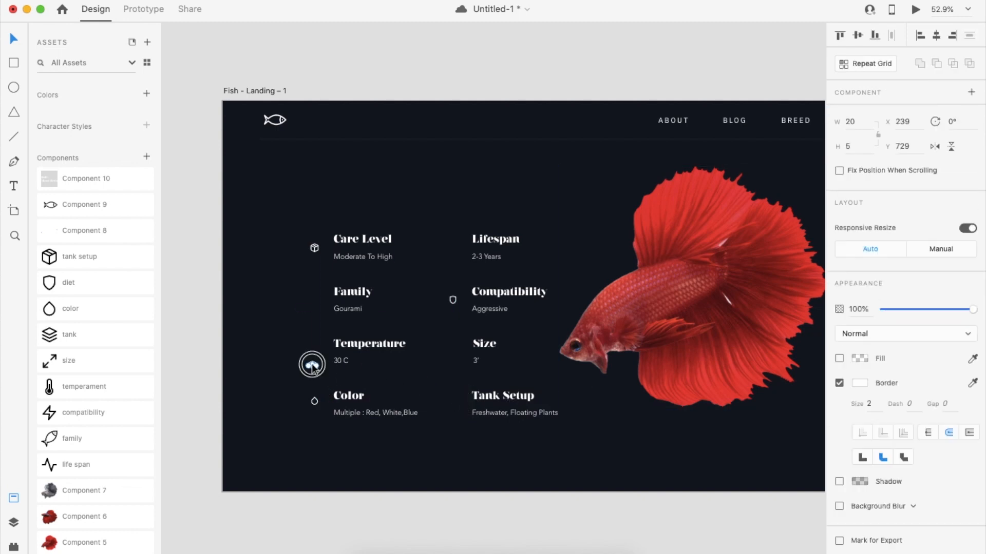
pyautogui.moveTo(302, 350); pyautogui.dragTo(463, 409)
pyautogui.press('super+g')
pyautogui.click(321, 375)
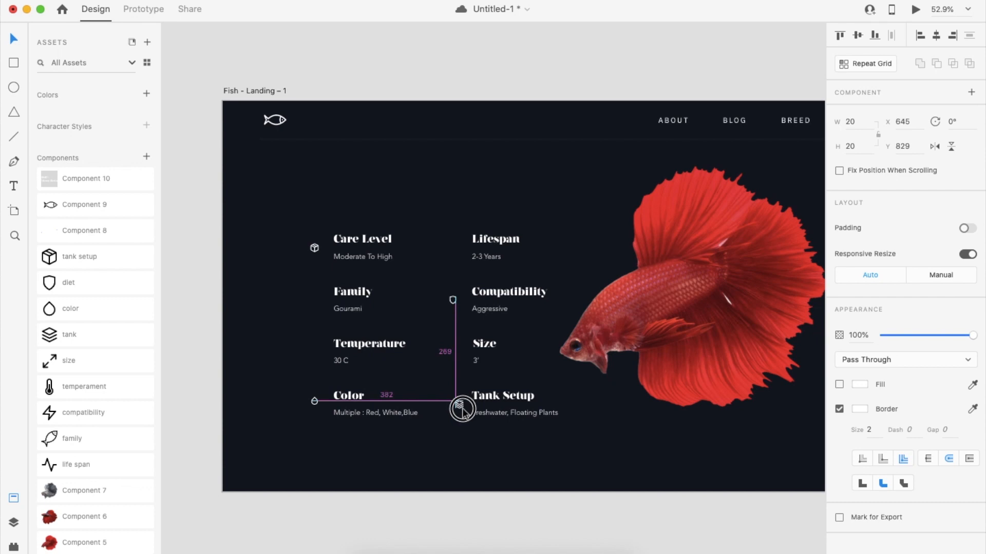
# Step: Place the size arrows icon beside the "Size" group with a white border
pyautogui.moveTo(92, 361); pyautogui.dragTo(267, 348)
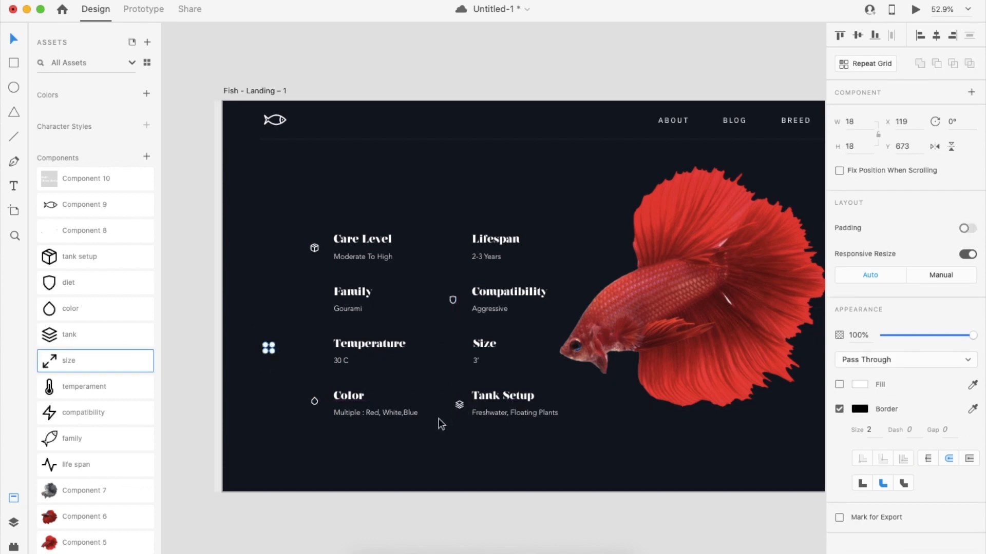
pyautogui.click(862, 408)
pyautogui.click(271, 350)
pyautogui.moveTo(271, 346); pyautogui.dragTo(455, 349)
# Step: Place the temperament thermometer icon, ungroup its component, fill it with #FFFFFF and scale it down beside "Temperature"
pyautogui.moveTo(133, 386); pyautogui.dragTo(274, 366)
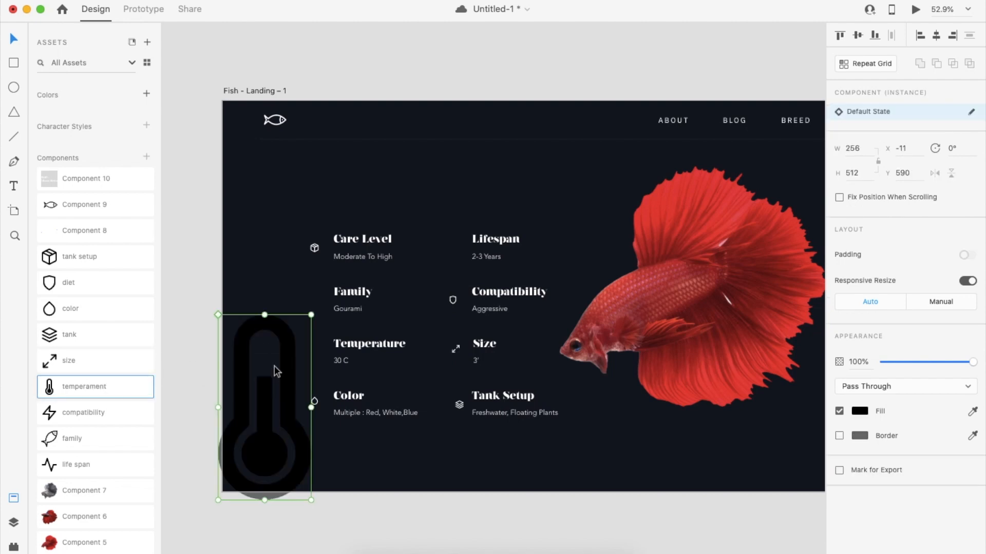
pyautogui.press('super+shift+g')
pyautogui.click(860, 386)
pyautogui.moveTo(739, 354); pyautogui.dragTo(617, 210)
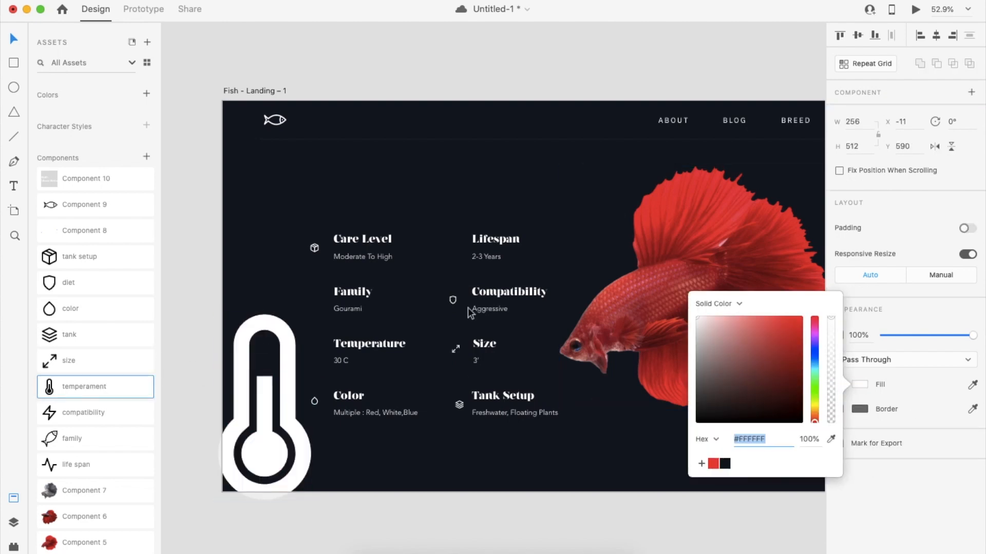
pyautogui.moveTo(308, 314); pyautogui.dragTo(316, 348)
# Step: Place the compatibility lightning icon, ungroup its component, fill it with white and fit it beside "Lifespan"
pyautogui.moveTo(92, 413); pyautogui.dragTo(255, 321)
pyautogui.press('super+shift+g')
pyautogui.click(863, 382)
pyautogui.write('fff')
pyautogui.press('Return')
pyautogui.click(272, 315)
pyautogui.moveTo(249, 324); pyautogui.dragTo(450, 246)
# Step: Discard the oversized family icon and place a small copy of the header's fish logo beside "Family" instead
pyautogui.moveTo(119, 449); pyautogui.dragTo(307, 316)
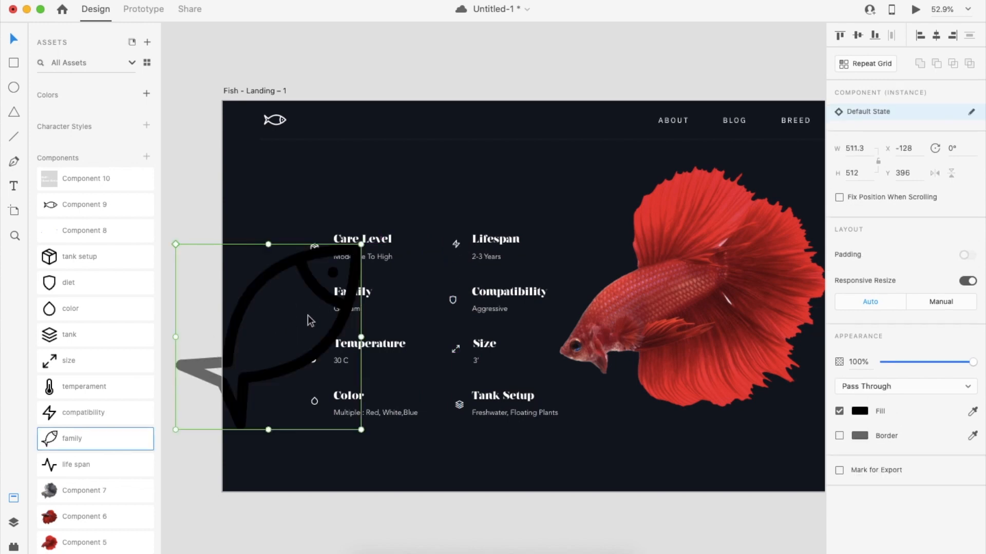
pyautogui.press('BackSpace')
pyautogui.click(284, 122)
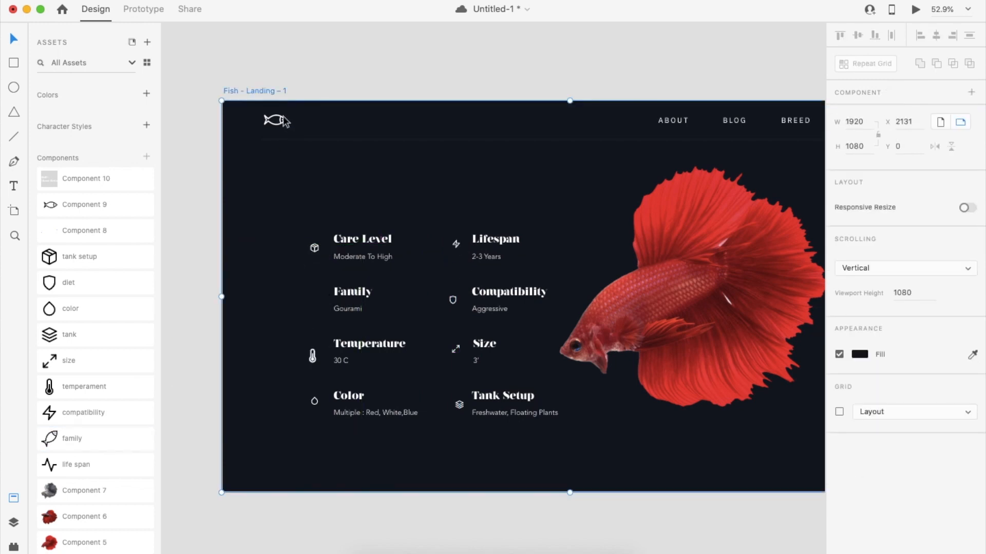
pyautogui.click(284, 121)
pyautogui.click(284, 122)
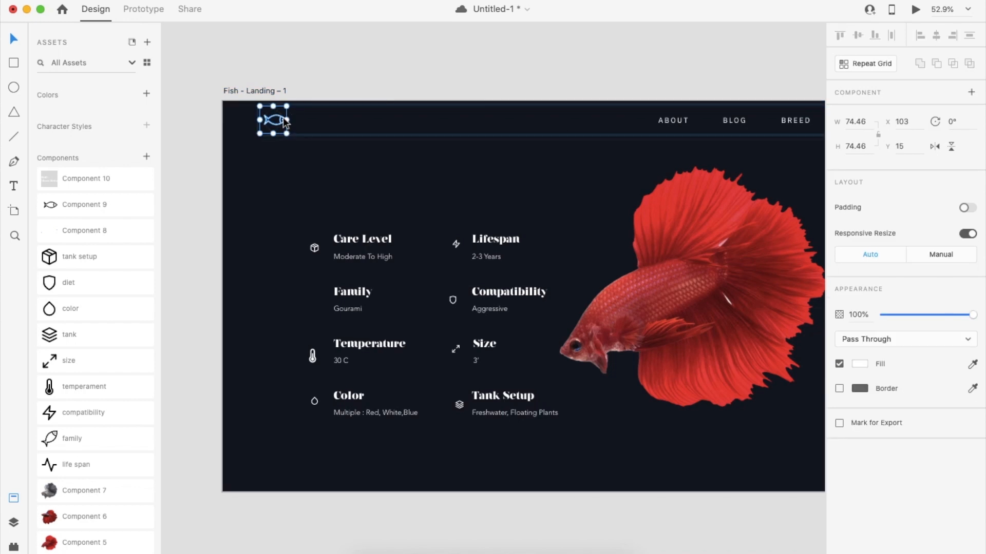
pyautogui.hotkey('shift', 'Down')
pyautogui.hotkey('shift', 'Down')
pyautogui.hotkey('shift', 'Down')
pyautogui.hotkey('shift', 'Down')
pyautogui.hotkey('shift', 'Down')
pyautogui.hotkey('shift', 'Down')
pyautogui.hotkey('shift', 'Down')
pyautogui.hotkey('shift', 'Down')
pyautogui.moveTo(286, 138); pyautogui.dragTo(317, 290)
pyautogui.click(293, 174)
# Step: Select the icons of both columns and scale them up together
pyautogui.click(349, 400)
pyautogui.scroll(2, 280, 242)
pyautogui.moveTo(281, 232); pyautogui.dragTo(324, 424)
pyautogui.moveTo(440, 208); pyautogui.dragTo(513, 449)
pyautogui.click(294, 242)
pyautogui.scroll(5, 293, 241)
pyautogui.moveTo(335, 239); pyautogui.dragTo(328, 237)
pyautogui.scroll(-4, 328, 237)
# Step: Left-align the box, fish, thermometer and drop icons and nudge them 20 px left and 40 px up
pyautogui.moveTo(310, 189); pyautogui.dragTo(345, 499)
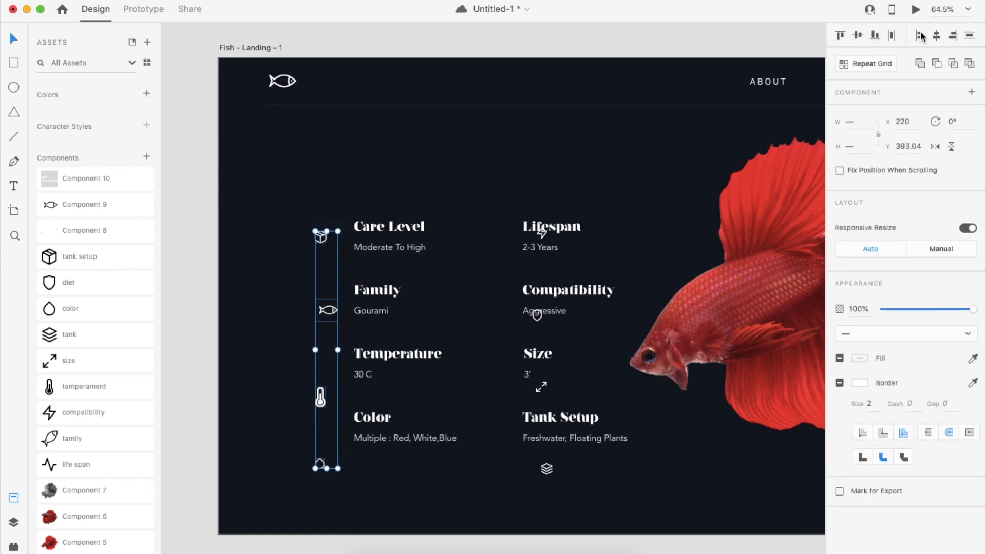
pyautogui.hotkey('shift', 'Left')
pyautogui.hotkey('shift', 'Left')
pyautogui.hotkey('shift', 'Up')
pyautogui.hotkey('shift', 'Up')
pyautogui.hotkey('shift', 'Up')
pyautogui.hotkey('shift', 'Up')
# Step: Position the box icon beside the "Care Level" group, vertically centered on it
pyautogui.click(384, 238)
pyautogui.moveTo(314, 218); pyautogui.dragTo(323, 235)
pyautogui.keyDown('shift'); pyautogui.click(376, 238); pyautogui.keyUp('shift')
pyautogui.click(458, 162)
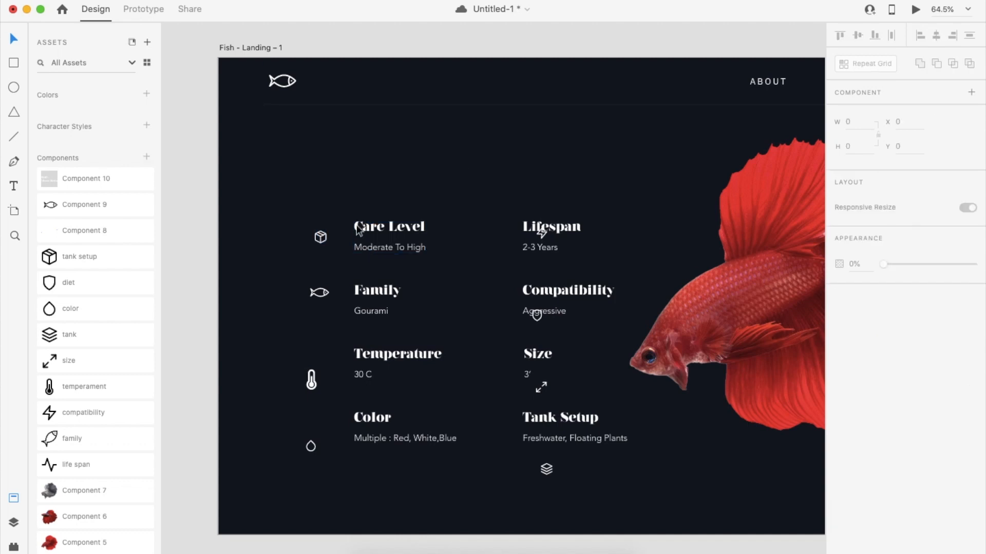
pyautogui.click(326, 243)
pyautogui.keyDown('shift'); pyautogui.click(376, 245); pyautogui.keyUp('shift')
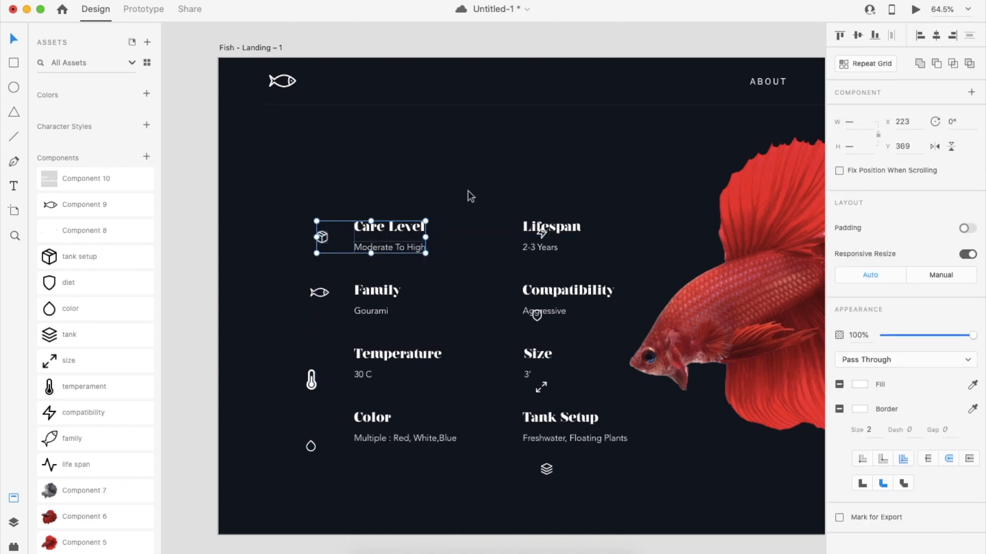
# Step: Nudge the fish icon left to X 196, center it vertically with the "Family" group and group the two
pyautogui.click(322, 294)
pyautogui.hotkey('shift', 'Left')
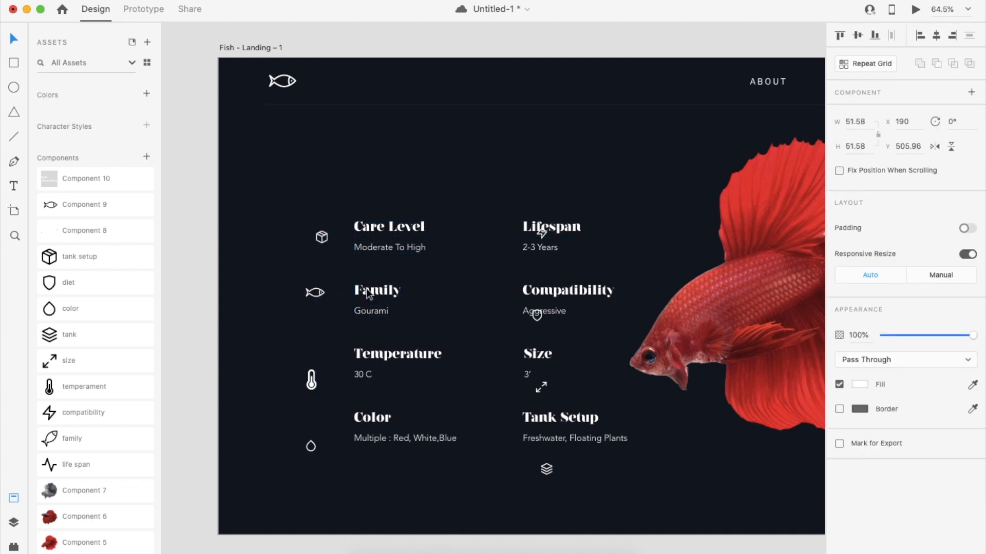
pyautogui.press('Right')
pyautogui.press('Right')
pyautogui.keyDown('shift'); pyautogui.click(369, 294); pyautogui.keyUp('shift')
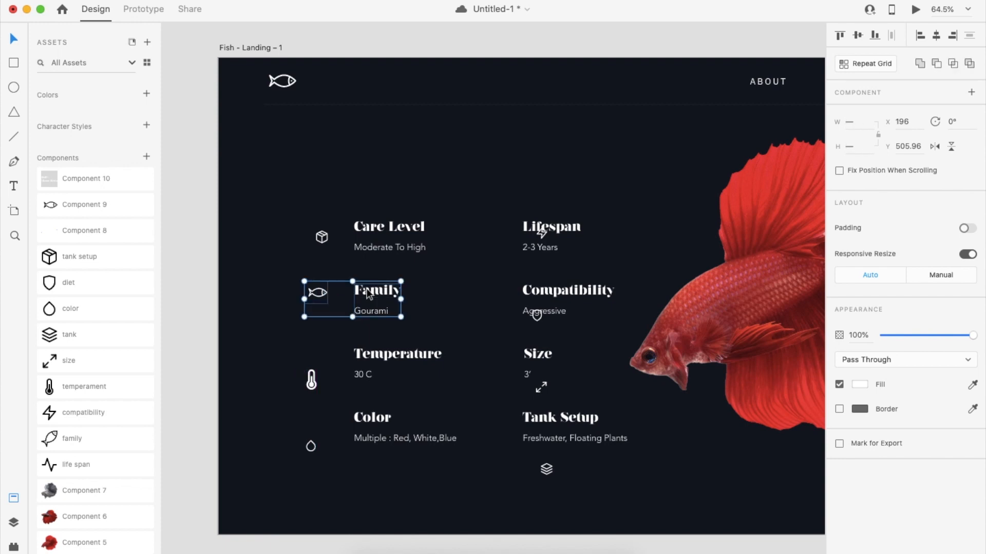
pyautogui.click(858, 36)
pyautogui.press('super+g')
# Step: Nudge the thermometer icon right to X 226 and center it vertically with the "Temperature" group
pyautogui.click(314, 381)
pyautogui.hotkey('shift', 'Right')
pyautogui.press('Left')
pyautogui.press('Left')
pyautogui.press('Left')
pyautogui.press('Left')
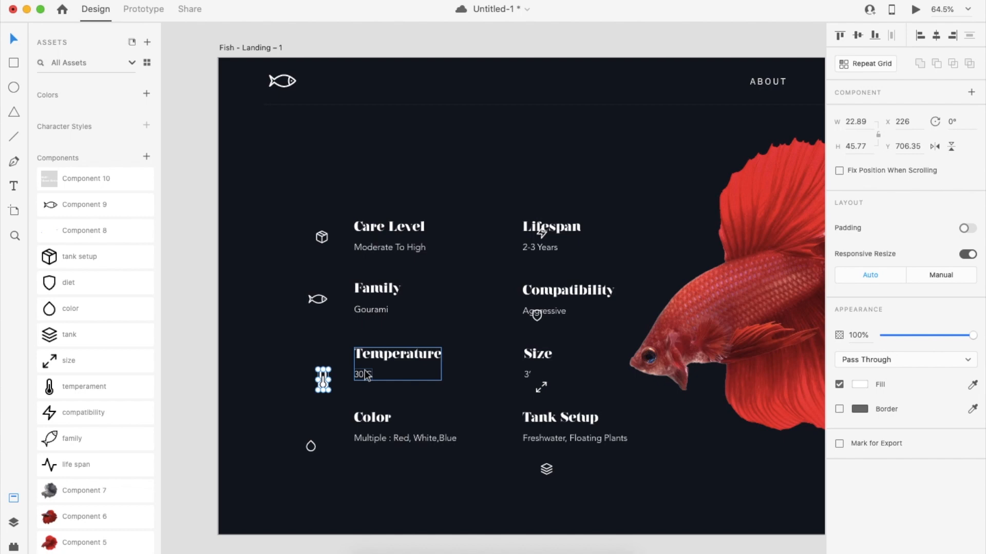
pyautogui.keyDown('shift'); pyautogui.click(366, 375); pyautogui.keyUp('shift')
pyautogui.click(858, 36)
# Step: Place the drop icon beside the "Color" group, vertically centered on it, and group the two
pyautogui.moveTo(311, 446); pyautogui.dragTo(323, 429)
pyautogui.keyDown('shift'); pyautogui.click(355, 439); pyautogui.keyUp('shift')
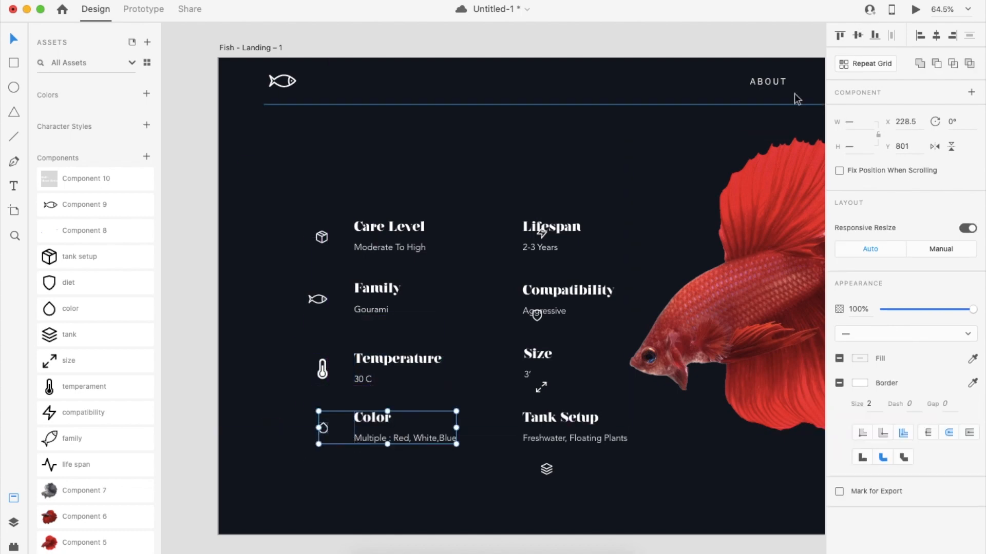
pyautogui.press('super+g')
# Step: Move the "Compatibility" and "Tank Setup" text groups 70 px to the right
pyautogui.click(553, 241)
pyautogui.moveTo(607, 194); pyautogui.dragTo(588, 442)
pyautogui.hotkey('shift', 'Right')
pyautogui.hotkey('shift', 'Right')
pyautogui.hotkey('shift', 'Right')
pyautogui.hotkey('shift', 'Right')
pyautogui.hotkey('shift', 'Right')
pyautogui.hotkey('shift', 'Right')
pyautogui.hotkey('shift', 'Right')
# Step: Move the "Lifespan" text group right, clear of the lightning icon, and group the two
pyautogui.moveTo(563, 226); pyautogui.dragTo(602, 224)
pyautogui.hotkey('shift', 'Right')
pyautogui.hotkey('shift', 'Right')
pyautogui.keyDown('shift'); pyautogui.click(542, 236); pyautogui.keyUp('shift')
# Step: Place the shield icon beside "Compatibility" and the "Size" text beside the diagonal-arrows icon, grouping each vertically centered pair
pyautogui.moveTo(536, 316); pyautogui.dragTo(558, 293)
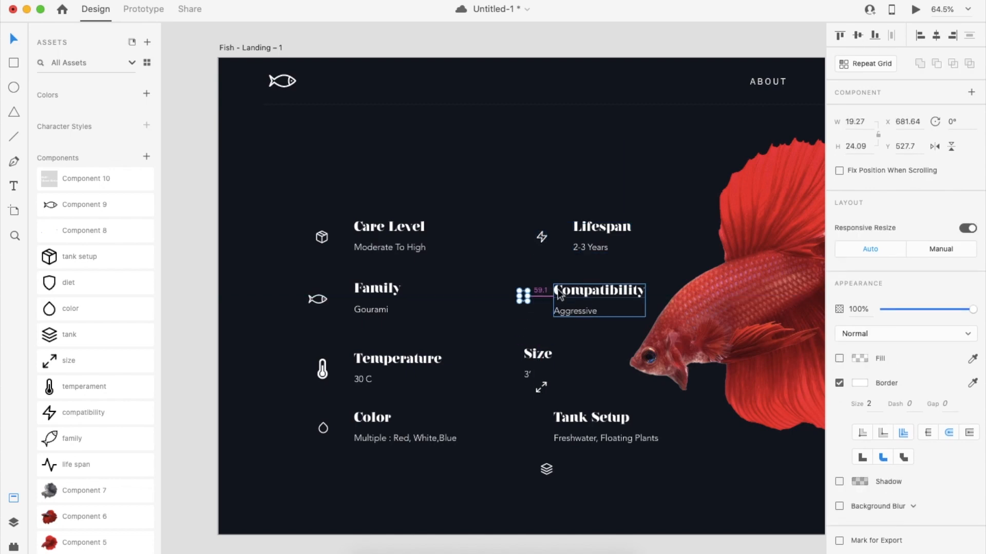
pyautogui.keyDown('shift'); pyautogui.click(559, 292); pyautogui.keyUp('shift')
pyautogui.moveTo(529, 374); pyautogui.dragTo(583, 398)
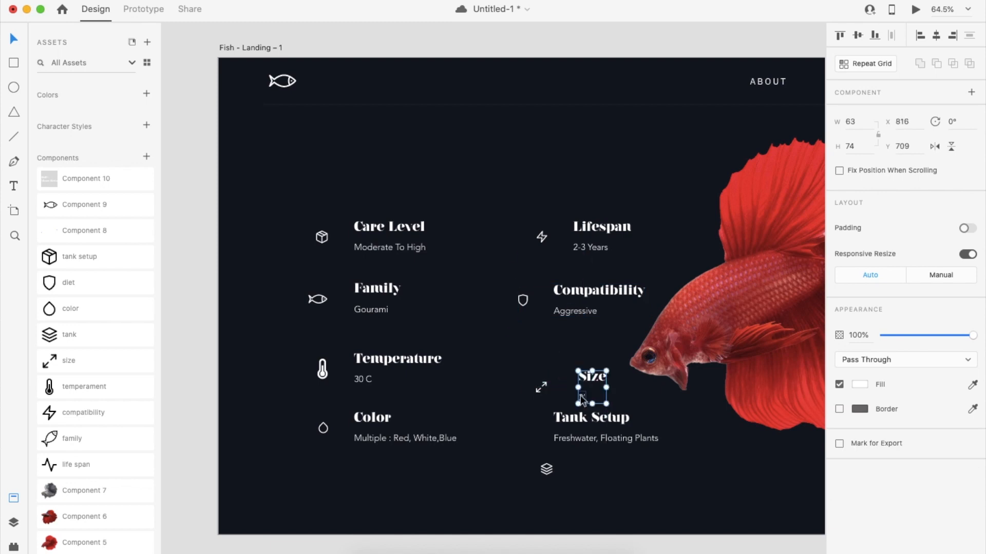
pyautogui.keyDown('shift'); pyautogui.click(541, 388); pyautogui.keyUp('shift')
# Step: Place the layers icon to the left of the "Tank Setup" text, center it vertically and group the two
pyautogui.moveTo(547, 469); pyautogui.dragTo(530, 427)
pyautogui.hotkey('shift', 'Right')
pyautogui.hotkey('shift', 'Right')
pyautogui.hotkey('shift', 'Right')
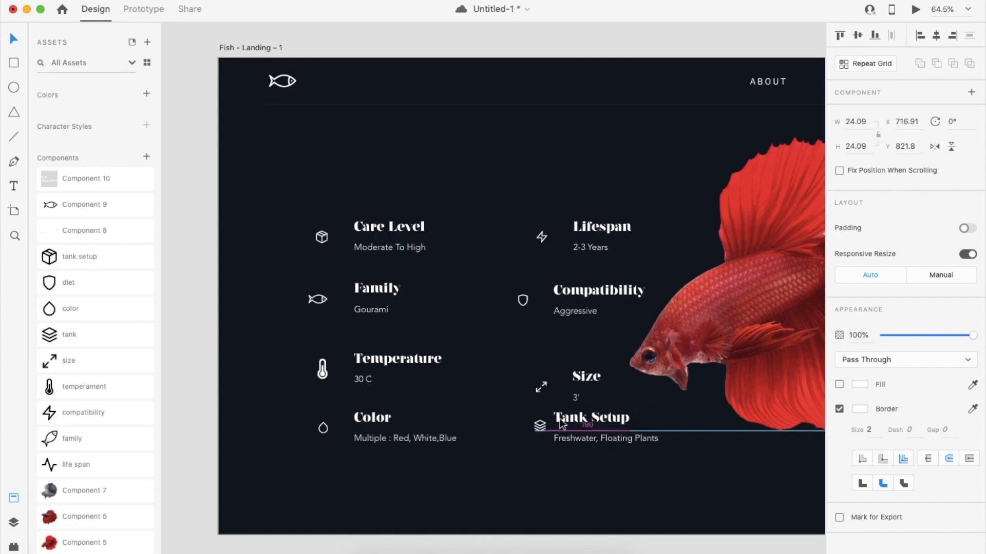
pyautogui.hotkey('shift', 'Right')
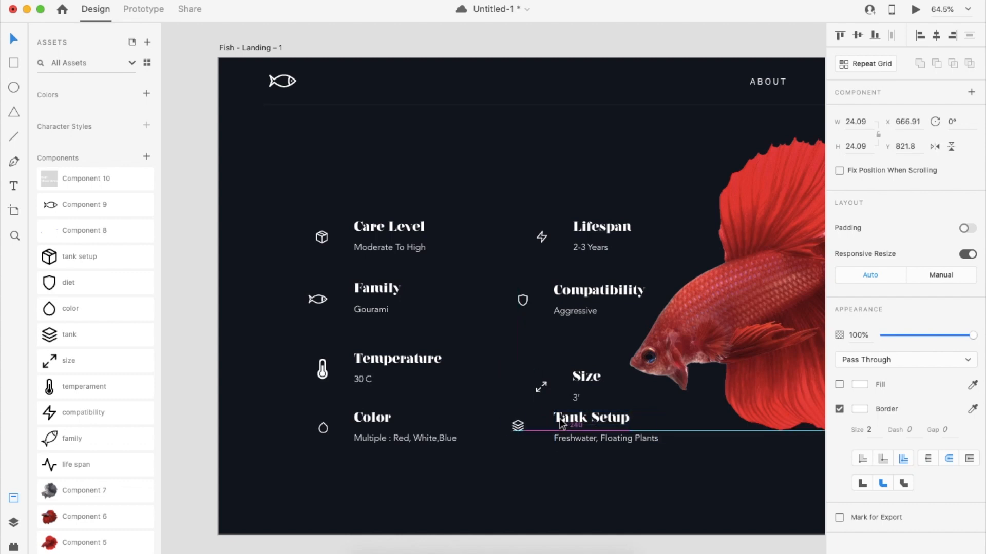
pyautogui.hotkey('shift', 'Right')
pyautogui.moveTo(513, 448); pyautogui.dragTo(847, 50)
# Step: Left-align the four icon-and-text groups of the second column and distribute them evenly vertically
pyautogui.click(572, 480)
pyautogui.moveTo(546, 172); pyautogui.dragTo(576, 485)
pyautogui.click(920, 36)
pyautogui.click(970, 37)
pyautogui.click(580, 236)
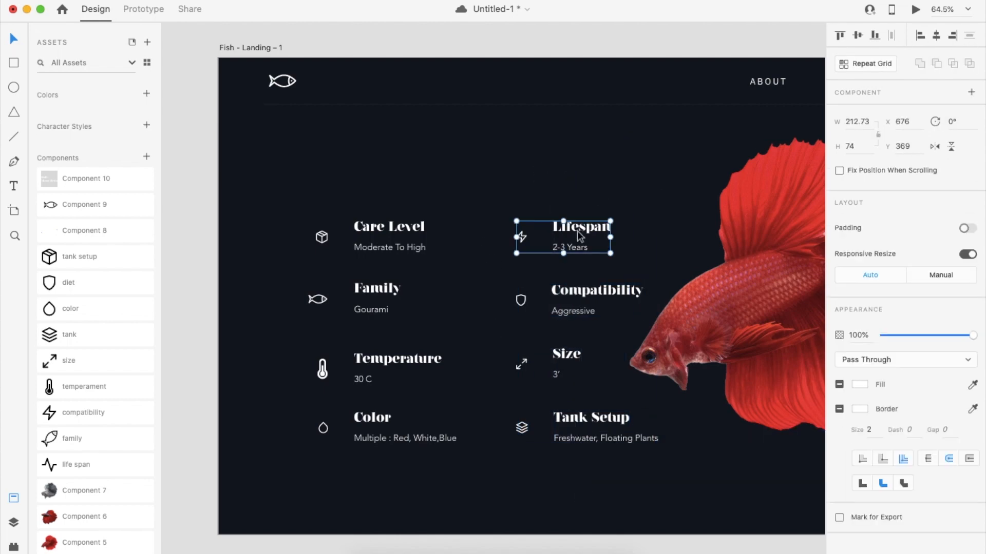
# Step: Left-align the four icon-and-text groups of the first column
pyautogui.moveTo(365, 178); pyautogui.dragTo(397, 456)
pyautogui.click(919, 36)
pyautogui.click(319, 205)
# Step: Move the top row with "Care Level" and "Lifespan" 60 px up to Y 309
pyautogui.moveTo(341, 184); pyautogui.dragTo(568, 266)
pyautogui.hotkey('shift', 'Up')
pyautogui.hotkey('shift', 'Up')
pyautogui.hotkey('shift', 'Up')
pyautogui.hotkey('shift', 'Up')
pyautogui.hotkey('shift', 'Up')
pyautogui.hotkey('shift', 'Up')
pyautogui.hotkey('shift', 'Up')
pyautogui.hotkey('shift', 'Up')
pyautogui.click(478, 374)
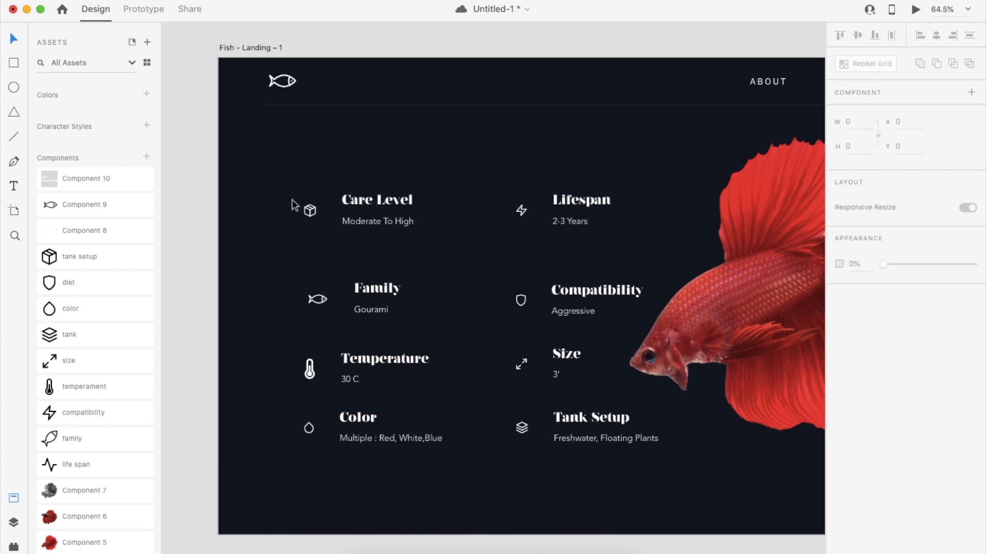
# Step: Distribute the groups of the first and second columns evenly in the vertical direction, one column at a time
pyautogui.moveTo(293, 186); pyautogui.dragTo(369, 446)
pyautogui.click(891, 35)
pyautogui.moveTo(496, 158); pyautogui.dragTo(574, 436)
pyautogui.click(969, 34)
pyautogui.click(585, 111)
# Step: Top-align the two groups in each of the four rows, from "Care Level" and "Lifespan" down to "Color" and "Tank Setup"
pyautogui.click(362, 215)
pyautogui.keyDown('shift'); pyautogui.click(554, 201); pyautogui.keyUp('shift')
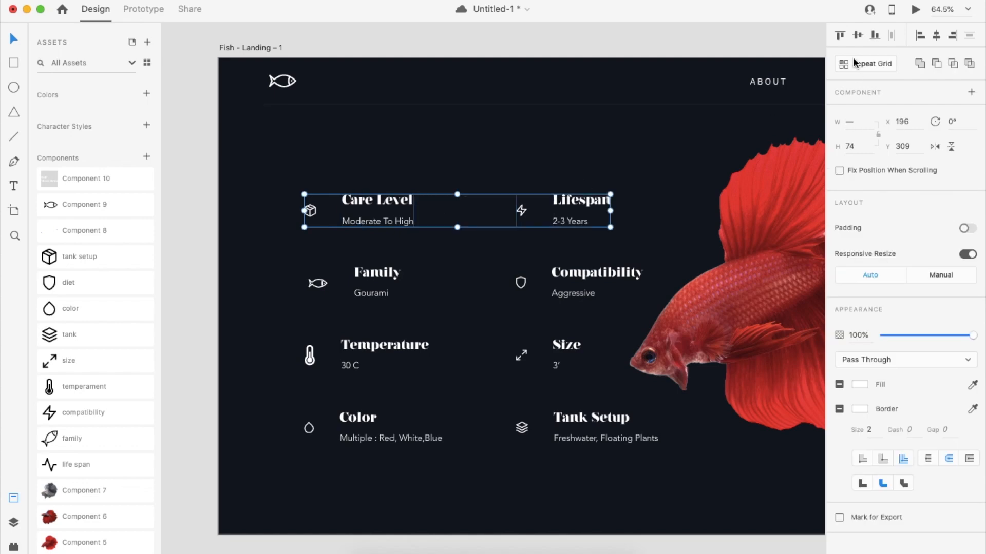
pyautogui.click(583, 282)
pyautogui.keyDown('shift'); pyautogui.click(382, 277); pyautogui.keyUp('shift')
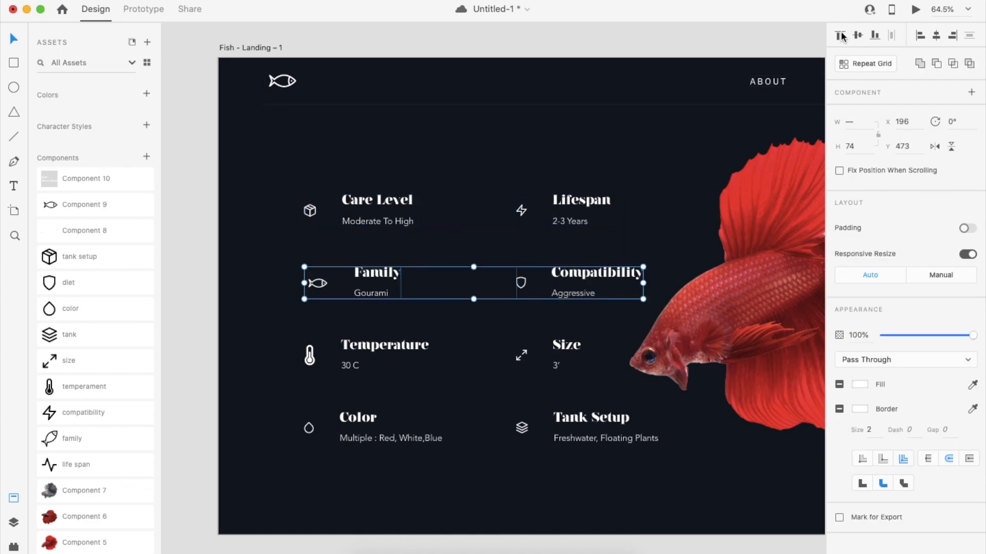
pyautogui.click(569, 345)
pyautogui.keyDown('shift'); pyautogui.click(358, 344); pyautogui.keyUp('shift')
pyautogui.click(838, 35)
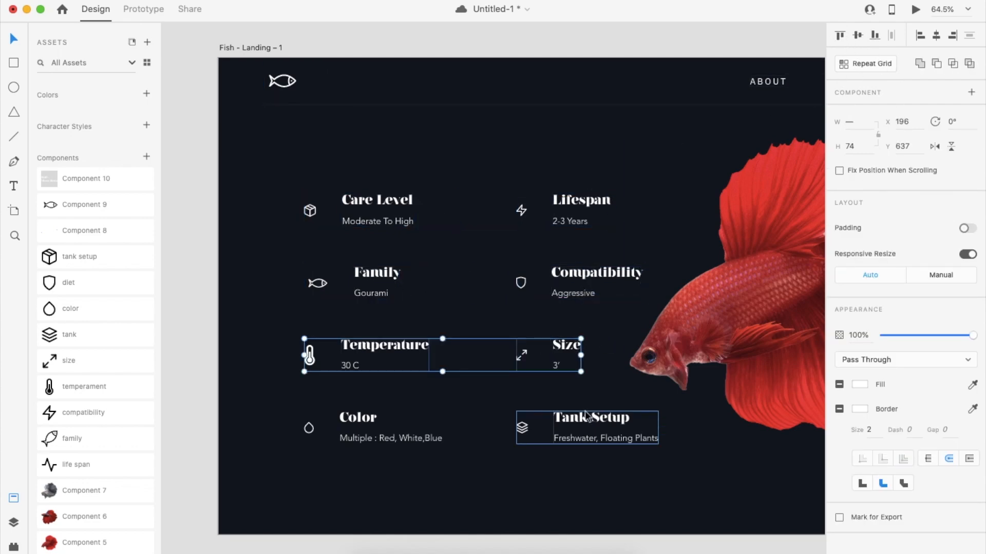
pyautogui.click(588, 415)
pyautogui.keyDown('shift'); pyautogui.click(362, 418); pyautogui.keyUp('shift')
pyautogui.click(532, 157)
# Step: Center the red betta fish image horizontally and vertically on the second artboard
pyautogui.scroll(-5, 531, 156)
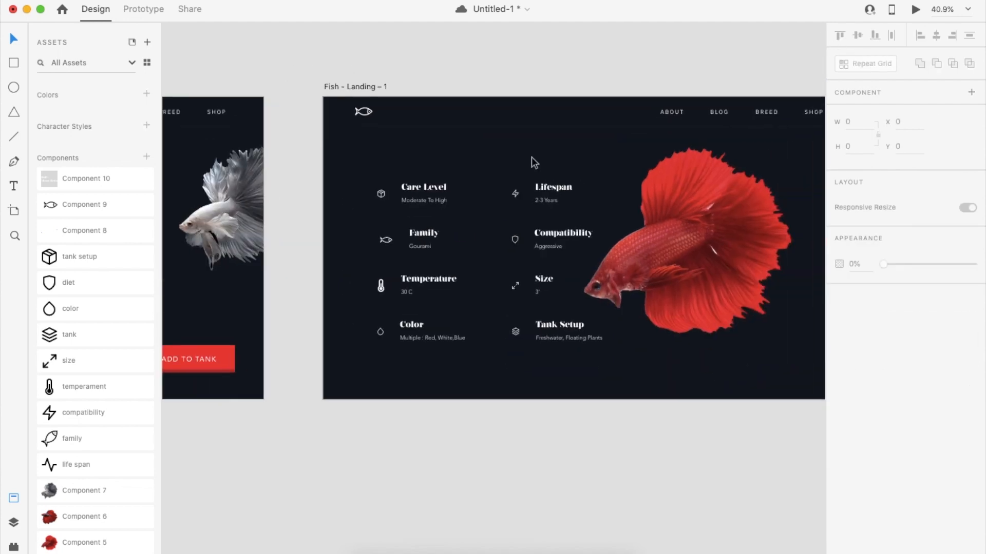
pyautogui.scroll(2, 531, 156)
pyautogui.scroll(2, 561, 430)
pyautogui.click(626, 341)
pyautogui.hscroll(1, 626, 341)
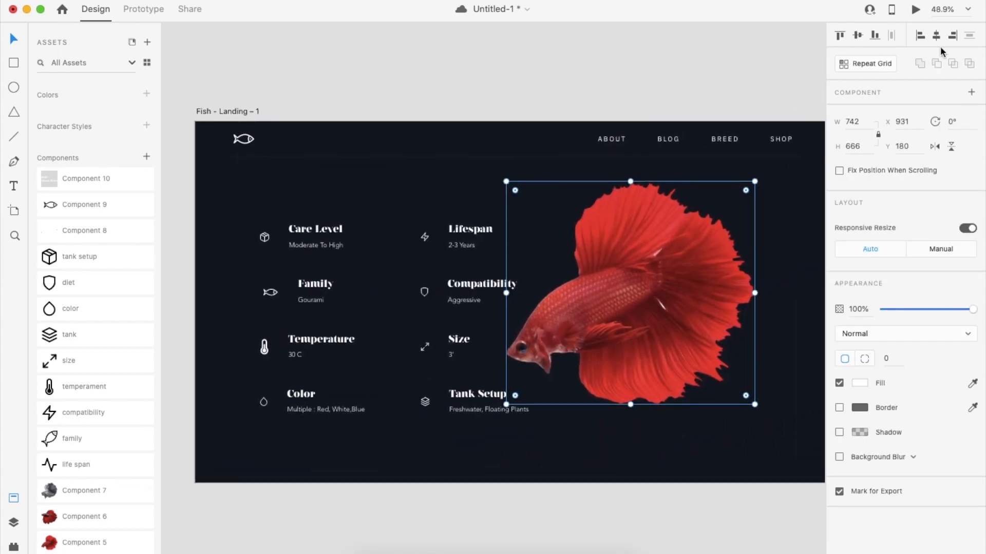
pyautogui.click(936, 36)
pyautogui.click(858, 35)
pyautogui.click(375, 202)
# Step: Move the whole second column, from "Lifespan" to "Tank Setup", right past the fish to X 1481
pyautogui.moveTo(386, 216); pyautogui.dragTo(498, 417)
pyautogui.keyDown('shift'); pyautogui.click(569, 324); pyautogui.keyUp('shift')
pyautogui.hotkey('shift', 'Right')
pyautogui.hotkey('shift', 'Right')
pyautogui.hotkey('shift', 'Right')
pyautogui.hotkey('shift', 'Right')
pyautogui.hotkey('shift', 'Right')
pyautogui.hotkey('shift', 'Right')
pyautogui.hotkey('shift', 'Right')
pyautogui.hotkey('shift', 'Right')
pyautogui.hotkey('shift', 'Right')
pyautogui.hotkey('shift', 'Right')
pyautogui.hotkey('shift', 'Right')
pyautogui.hotkey('shift', 'Right')
pyautogui.hotkey('shift', 'Right')
pyautogui.hotkey('shift', 'Right')
pyautogui.hotkey('shift', 'Right')
pyautogui.hotkey('shift', 'Right')
pyautogui.hotkey('shift', 'Right')
pyautogui.hotkey('shift', 'Right')
pyautogui.hotkey('shift', 'Right')
pyautogui.hotkey('shift', 'Right')
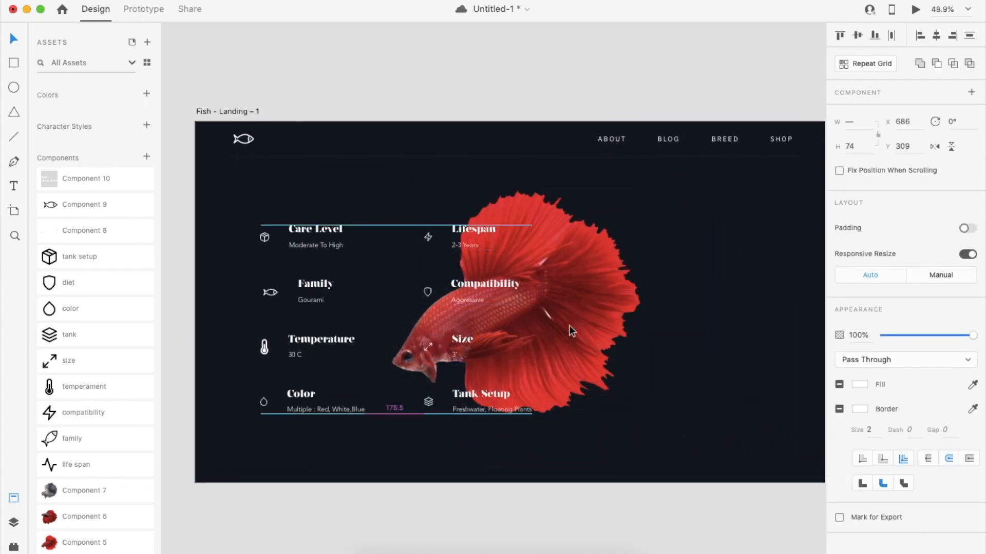
pyautogui.hotkey('shift', 'Right')
pyautogui.hotkey('shift', 'Right')
pyautogui.hotkey('shift', 'Right')
pyautogui.hotkey('shift', 'Right')
pyautogui.hotkey('shift', 'Right')
pyautogui.hotkey('shift', 'Right')
pyautogui.hotkey('shift', 'Right')
pyautogui.hotkey('shift', 'Right')
pyautogui.hotkey('shift', 'Right')
pyautogui.hotkey('shift', 'Right')
pyautogui.hotkey('shift', 'Right')
pyautogui.hotkey('shift', 'Right')
pyautogui.hotkey('shift', 'Right')
pyautogui.hotkey('shift', 'Right')
pyautogui.hotkey('shift', 'Right')
pyautogui.hotkey('shift', 'Right')
pyautogui.hotkey('shift', 'Right')
pyautogui.hotkey('shift', 'Right')
pyautogui.hotkey('shift', 'Right')
pyautogui.hotkey('shift', 'Right')
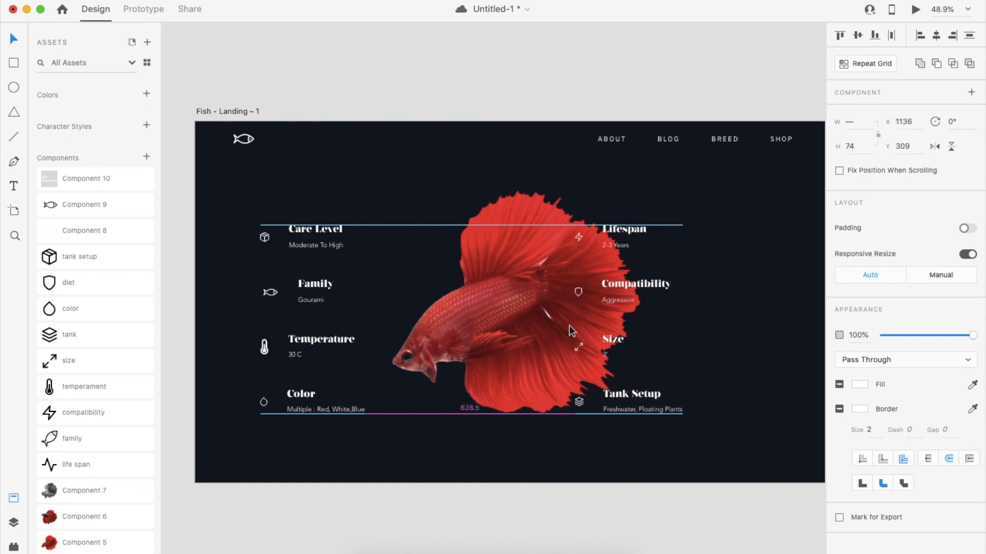
pyautogui.hotkey('shift', 'Right')
pyautogui.hotkey('shift', 'Right')
pyautogui.hotkey('shift', 'Right')
pyautogui.hotkey('shift', 'Right')
pyautogui.hotkey('shift', 'Right')
pyautogui.hotkey('shift', 'Right')
pyautogui.hotkey('shift', 'Right')
pyautogui.hotkey('shift', 'Right')
pyautogui.hotkey('shift', 'Right')
pyautogui.hotkey('shift', 'Right')
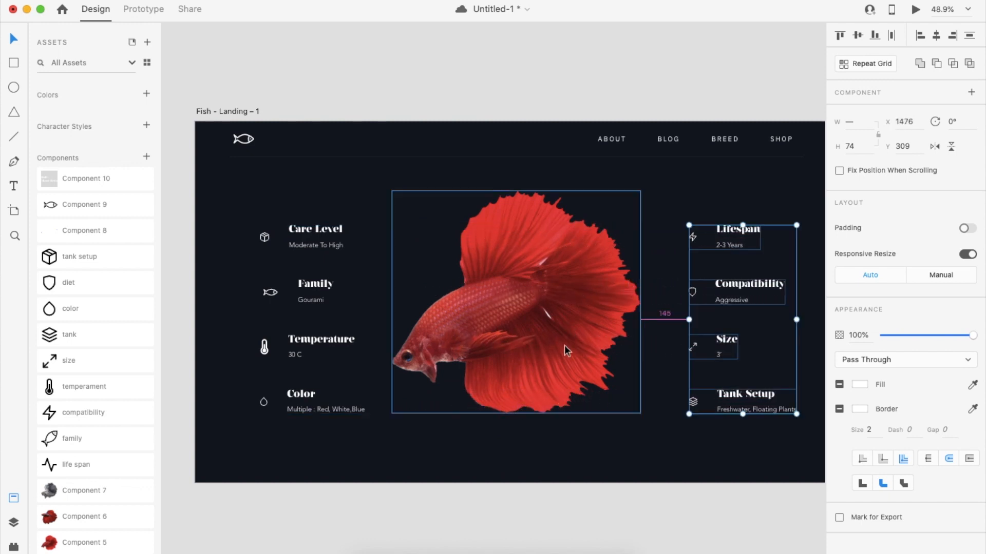
pyautogui.press('Right')
pyautogui.press('Right')
pyautogui.press('Right')
pyautogui.press('Right')
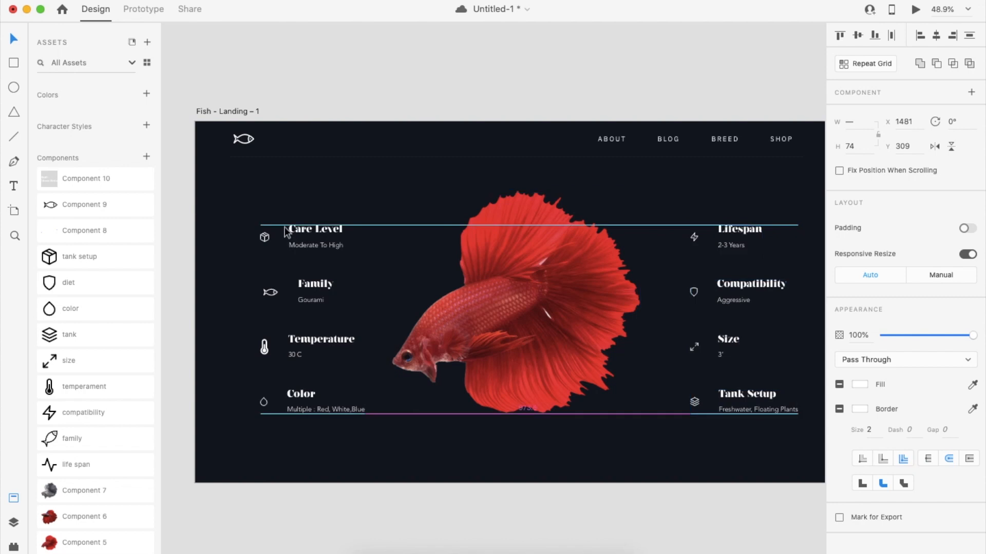
pyautogui.press('Escape')
# Step: Move the whole first column, from "Care Level" to "Color", left to about X 156
pyautogui.click(280, 287)
pyautogui.hotkey('shift', 'Left')
pyautogui.hotkey('shift', 'Left')
pyautogui.hotkey('shift', 'Left')
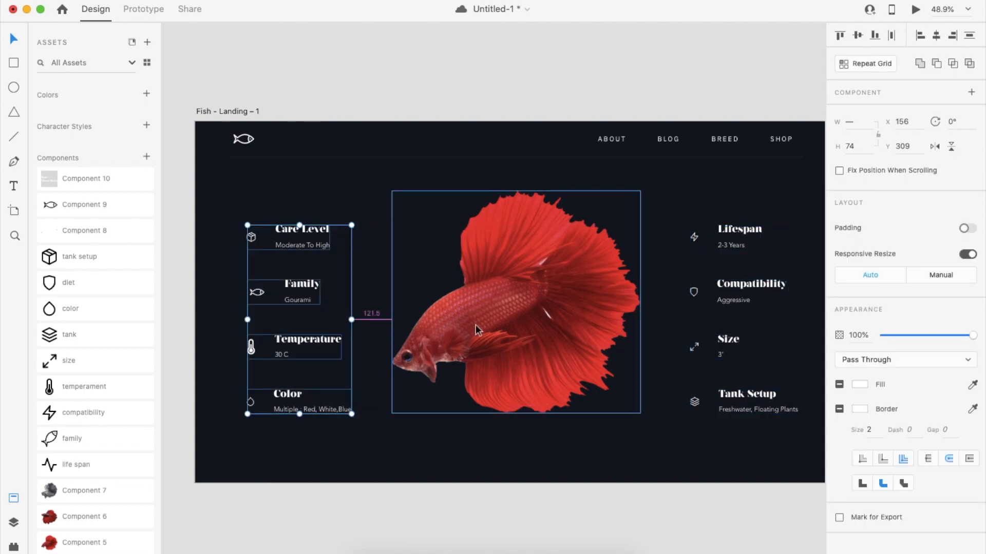
pyautogui.press('Left')
pyautogui.press('Left')
pyautogui.press('Left')
pyautogui.press('Left')
pyautogui.press('Left')
pyautogui.press('Left')
pyautogui.press('Left')
pyautogui.press('Left')
pyautogui.press('Left')
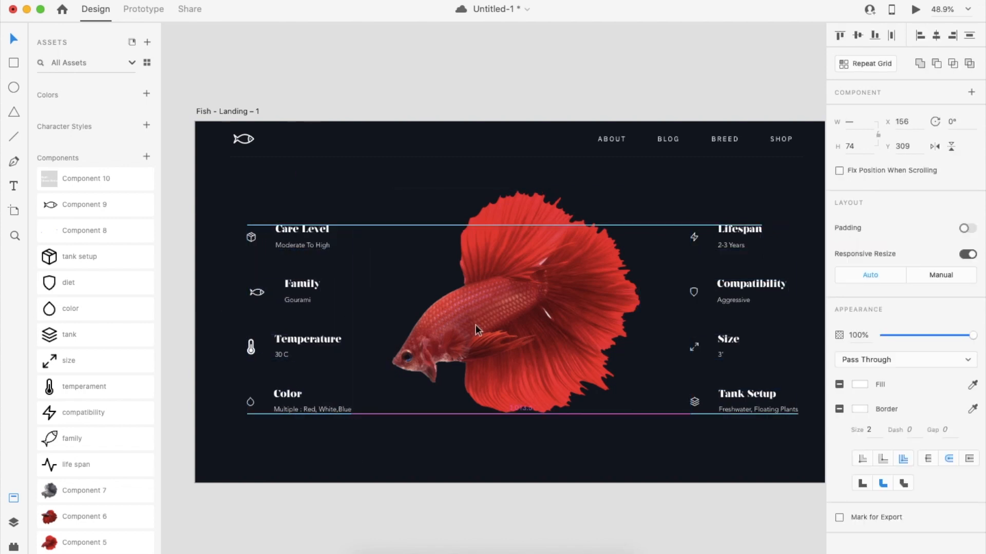
# Step: Nudge the "Lifespan" to "Tank Setup" column 40 px left, closer to the fish
pyautogui.moveTo(671, 210); pyautogui.dragTo(802, 418)
pyautogui.hotkey('shift', 'Left')
pyautogui.hotkey('shift', 'Left')
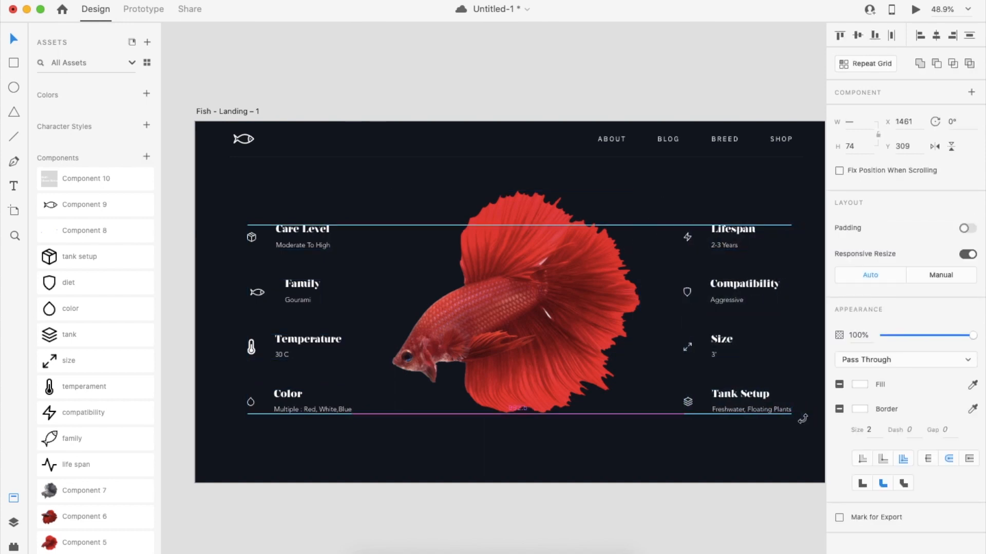
pyautogui.hotkey('shift', 'Left')
pyautogui.hotkey('shift', 'Left')
pyautogui.press('alt')
pyautogui.click(608, 461)
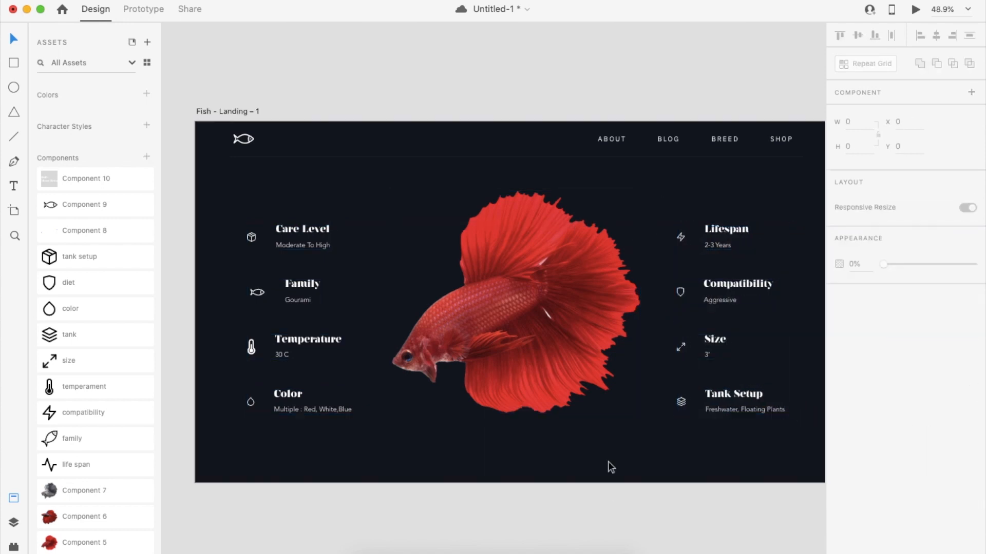
# Step: Draw a horizontal divider line with the Pen tool below the first row, across both columns at about Y 420
pyautogui.scroll(-4, 608, 461)
pyautogui.scroll(4, 544, 411)
pyautogui.click(544, 412)
pyautogui.click(567, 460)
pyautogui.press('p')
pyautogui.click(243, 283)
pyautogui.click(622, 283)
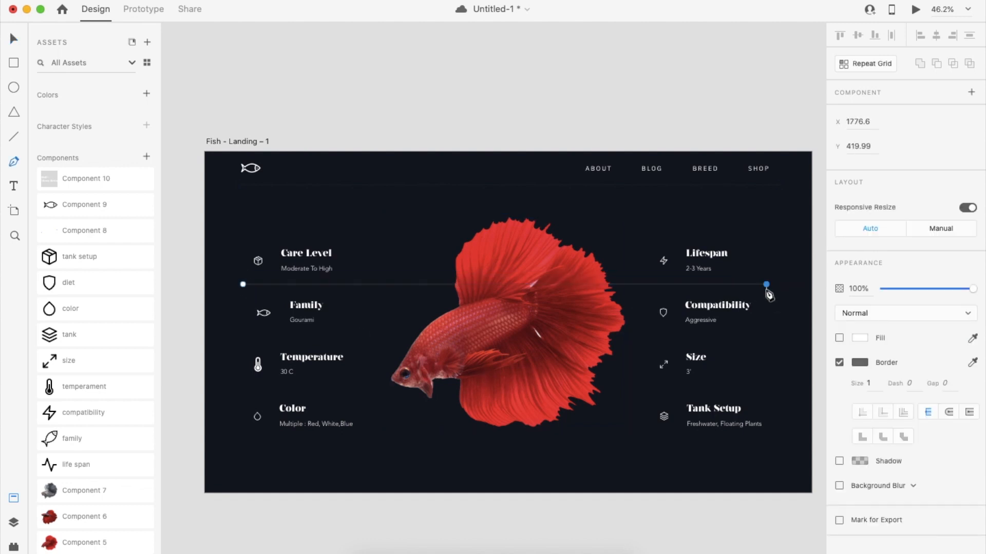
# Step: Duplicate the horizontal divider line so copies sit below the second, third and fourth rows
pyautogui.press('v')
pyautogui.click(724, 291)
pyautogui.click(709, 284)
pyautogui.moveTo(708, 285); pyautogui.dragTo(717, 445)
# Step: Try to distribute the detail rows evenly in the vertical direction
pyautogui.moveTo(768, 225); pyautogui.dragTo(667, 438)
pyautogui.keyDown('shift'); pyautogui.click(311, 371); pyautogui.keyUp('shift')
pyautogui.keyDown('shift'); pyautogui.click(320, 428); pyautogui.keyUp('shift')
pyautogui.click(969, 36)
pyautogui.click(782, 223)
pyautogui.press('super+z')
pyautogui.click(783, 222)
pyautogui.press('super+z')
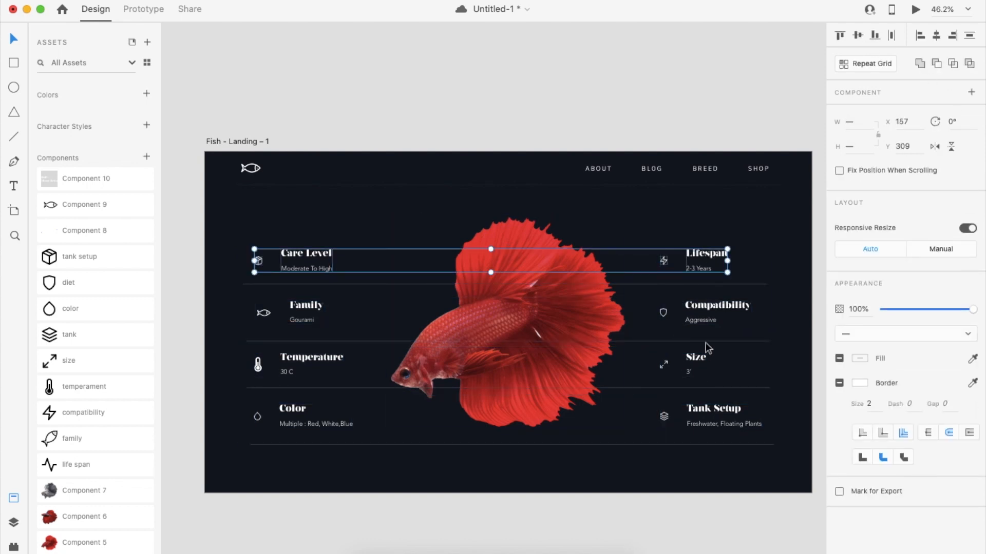
# Step: Group each detail block with its counterpart across the fish: Family with Compatibility, Temperature with Size, Color with Tank Setup
pyautogui.click(709, 318)
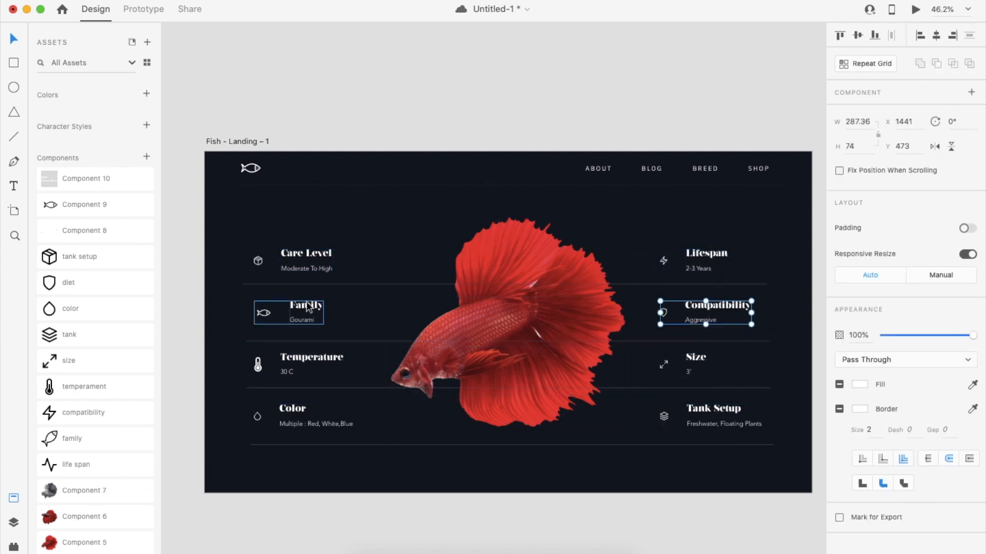
pyautogui.click(699, 358)
pyautogui.keyDown('shift'); pyautogui.click(294, 364); pyautogui.keyUp('shift')
pyautogui.press('super+g')
pyautogui.click(699, 408)
pyautogui.keyDown('shift'); pyautogui.click(317, 427); pyautogui.keyUp('shift')
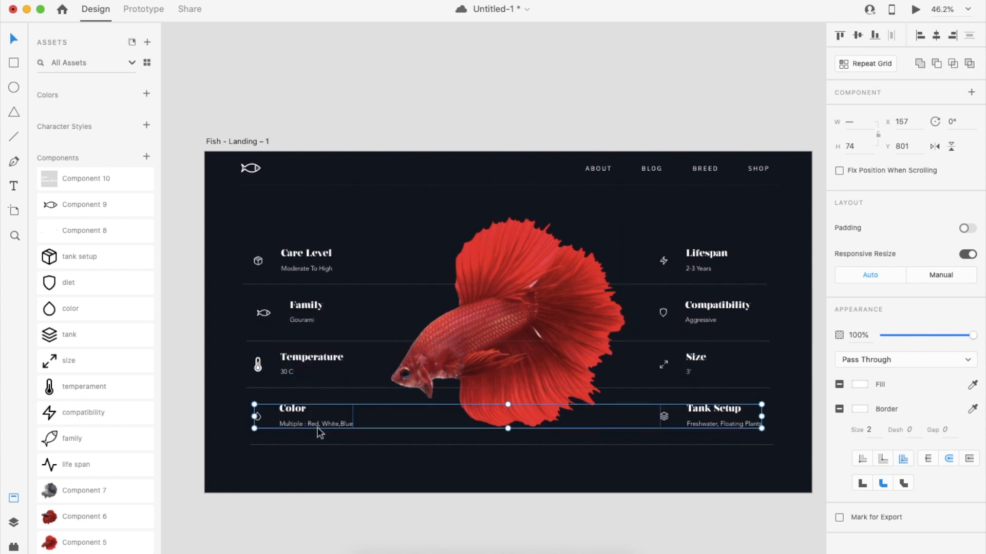
# Step: Move the first row, "Care Level" and "Lifespan", up 70 px to Y 239
pyautogui.click(289, 261)
pyautogui.hotkey('shift', 'Up')
pyautogui.hotkey('shift', 'Up')
pyautogui.hotkey('shift', 'Up')
pyautogui.hotkey('shift', 'Up')
pyautogui.hotkey('shift', 'Up')
pyautogui.hotkey('shift', 'Up')
pyautogui.hotkey('shift', 'Up')
# Step: Move the lowest divider line, below "Color" and "Tank Setup", down 40 px
pyautogui.click(305, 425)
pyautogui.click(306, 445)
pyautogui.hotkey('shift', 'Down')
pyautogui.hotkey('shift', 'Down')
pyautogui.hotkey('shift', 'Down')
pyautogui.hotkey('shift', 'Down')
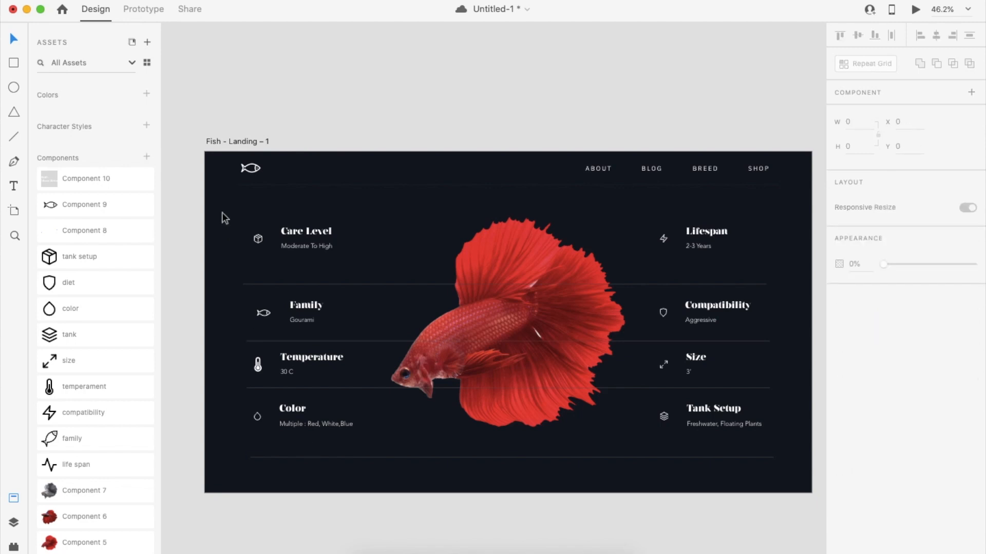
# Step: Space the rows and dividers evenly in height, and shorten the dividers to about 393 px under the first column
pyautogui.moveTo(222, 211); pyautogui.dragTo(309, 465)
pyautogui.moveTo(764, 251); pyautogui.dragTo(773, 456)
pyautogui.moveTo(766, 362); pyautogui.dragTo(358, 410)
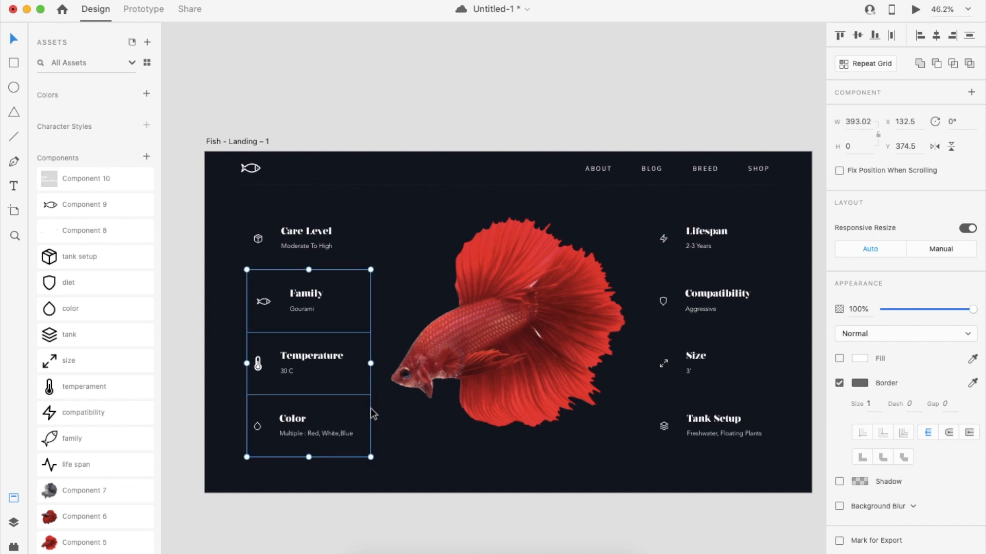
# Step: Duplicate the shortened dividers and shift the copies horizontally to X 1402.5, below the "Lifespan" to "Tank Setup" blocks
pyautogui.hotkey('shift', 'Right')
pyautogui.hotkey('shift', 'Right')
pyautogui.hotkey('shift', 'Right')
pyautogui.hotkey('shift', 'Right')
pyautogui.hotkey('shift', 'Right')
pyautogui.hotkey('shift', 'Right')
pyautogui.hotkey('shift', 'Right')
pyautogui.hotkey('shift', 'Right')
pyautogui.hotkey('shift', 'Right')
pyautogui.hotkey('shift', 'Right')
pyautogui.hotkey('shift', 'Right')
pyautogui.hotkey('shift', 'Right')
pyautogui.hotkey('shift', 'Right')
pyautogui.hotkey('shift', 'Right')
pyautogui.hotkey('shift', 'Right')
pyautogui.hotkey('shift', 'Right')
pyautogui.hotkey('shift', 'Right')
pyautogui.hotkey('shift', 'Right')
pyautogui.hotkey('shift', 'Right')
pyautogui.hotkey('shift', 'Right')
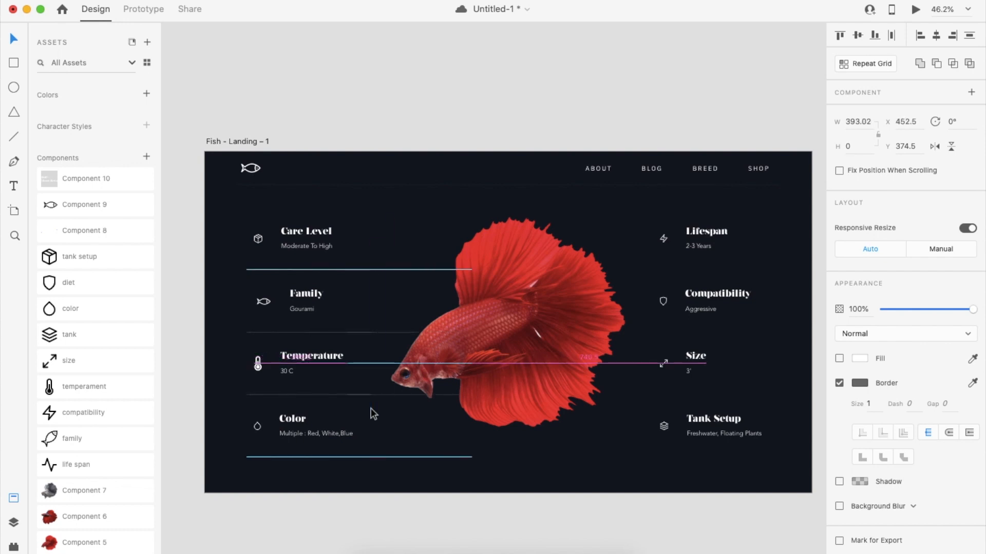
pyautogui.hotkey('shift', 'Right')
pyautogui.hotkey('shift', 'Right')
pyautogui.hotkey('shift', 'Right')
pyautogui.hotkey('shift', 'Right')
pyautogui.hotkey('shift', 'Right')
pyautogui.hotkey('shift', 'Right')
pyautogui.hotkey('shift', 'Right')
pyautogui.hotkey('shift', 'Right')
pyautogui.hotkey('shift', 'Right')
pyautogui.hotkey('shift', 'Right')
pyautogui.hotkey('shift', 'Right')
pyautogui.hotkey('shift', 'Right')
pyautogui.hotkey('shift', 'Right')
pyautogui.hotkey('shift', 'Right')
pyautogui.hotkey('shift', 'Right')
pyautogui.hotkey('shift', 'Right')
pyautogui.hotkey('shift', 'Right')
pyautogui.hotkey('shift', 'Right')
pyautogui.hotkey('shift', 'Right')
pyautogui.hotkey('shift', 'Right')
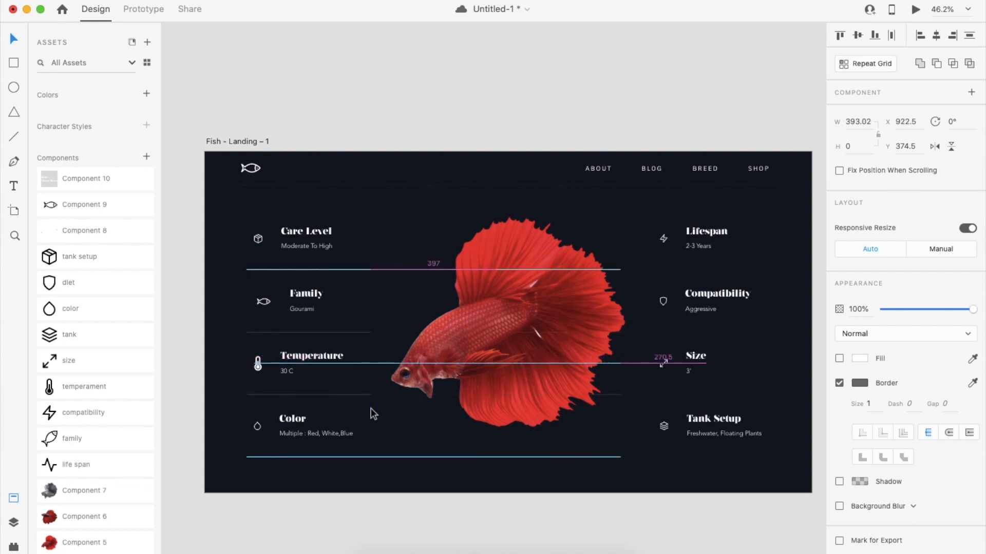
pyautogui.hotkey('shift', 'Right')
pyautogui.hotkey('shift', 'Right')
pyautogui.hotkey('shift', 'Right')
pyautogui.hotkey('shift', 'Right')
pyautogui.hotkey('shift', 'Right')
pyautogui.hotkey('shift', 'Right')
pyautogui.hotkey('shift', 'Right')
pyautogui.hotkey('shift', 'Right')
pyautogui.hotkey('shift', 'Right')
pyautogui.hotkey('shift', 'Right')
pyautogui.hotkey('shift', 'Right')
pyautogui.hotkey('shift', 'Right')
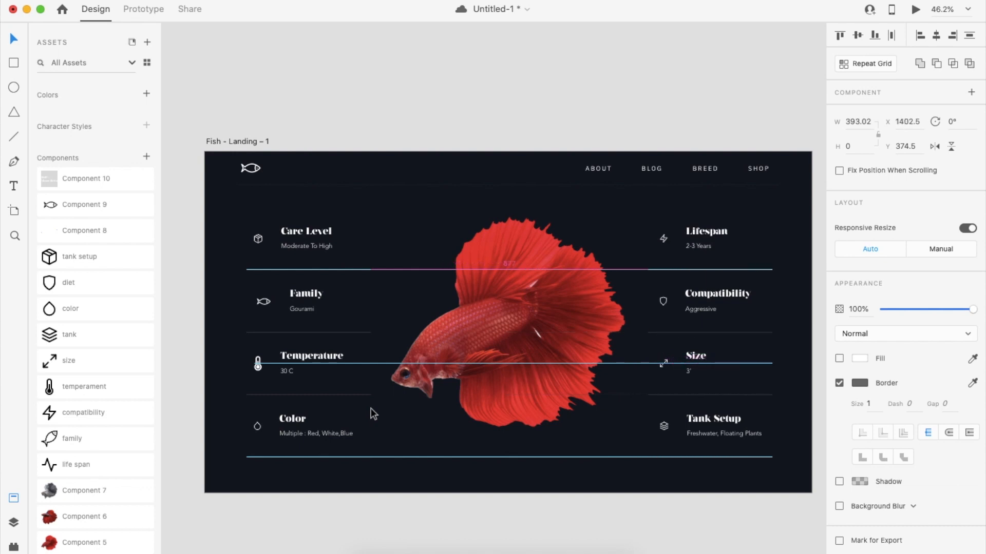
# Step: Ungroup the four paired rows so the two detail columns are separate again
pyautogui.click(238, 263)
pyautogui.click(259, 240)
pyautogui.click(432, 202)
pyautogui.click(325, 244)
pyautogui.keyDown('shift'); pyautogui.click(310, 304); pyautogui.keyUp('shift')
pyautogui.keyDown('shift'); pyautogui.click(309, 356); pyautogui.keyUp('shift')
pyautogui.keyDown('shift'); pyautogui.click(302, 426); pyautogui.keyUp('shift')
pyautogui.click(423, 448)
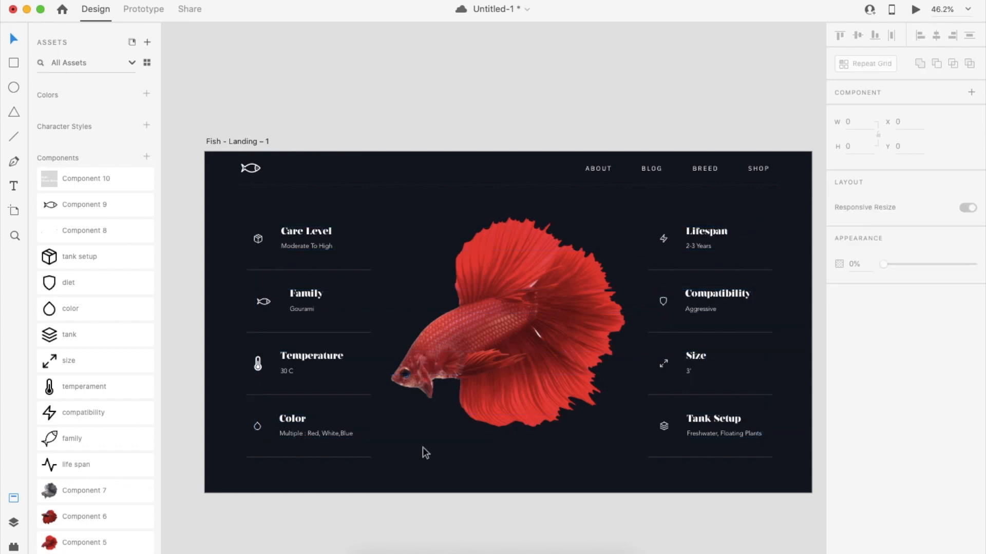
# Step: Align the icon-and-text blocks of both columns to the left edge of their divider lines
pyautogui.moveTo(229, 225); pyautogui.dragTo(289, 469)
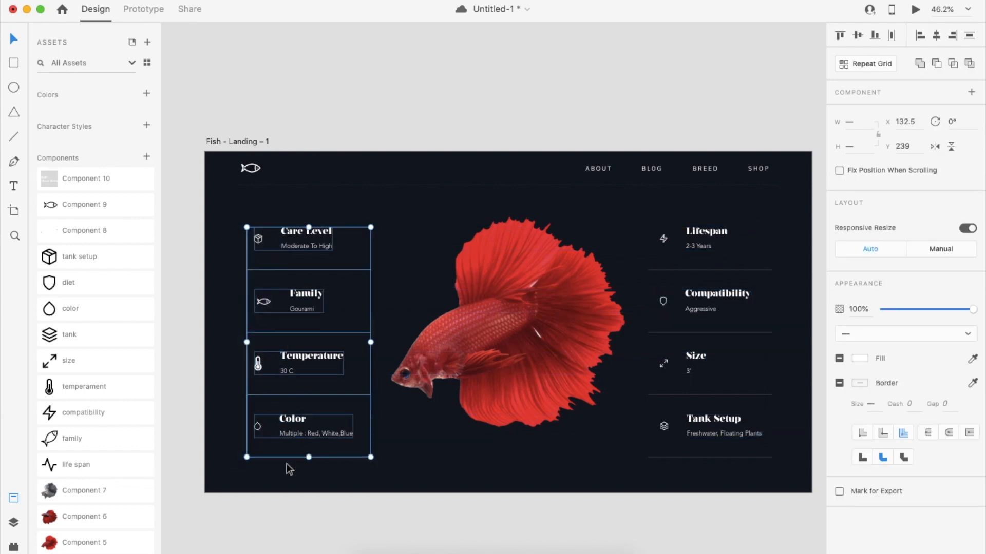
pyautogui.click(920, 36)
pyautogui.moveTo(635, 226); pyautogui.dragTo(688, 531)
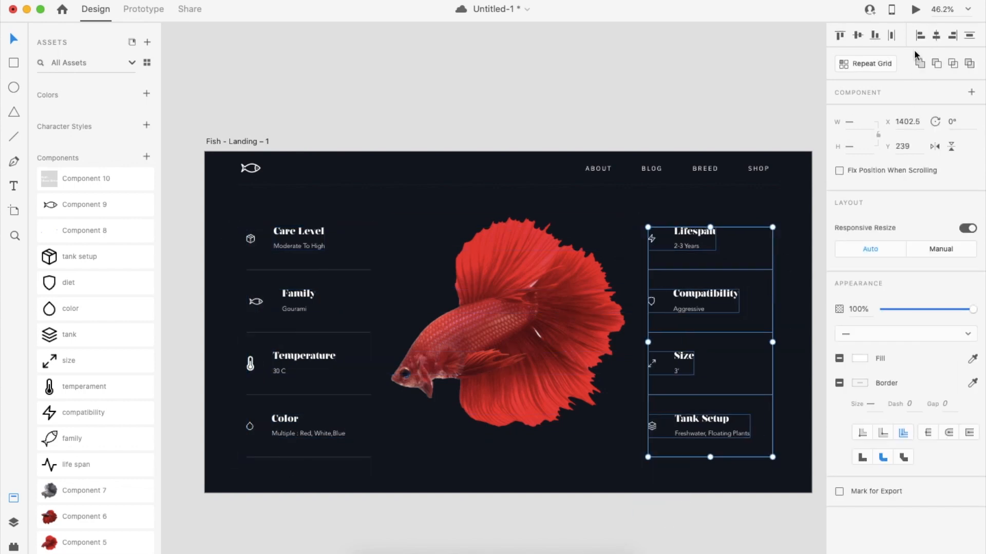
pyautogui.click(771, 227)
pyautogui.click(653, 239)
pyautogui.click(682, 386)
# Step: Set the opacity of the divider lines in both columns to 10% and group them
pyautogui.moveTo(760, 251); pyautogui.dragTo(759, 463)
pyautogui.moveTo(356, 259); pyautogui.dragTo(367, 471)
pyautogui.press('1')
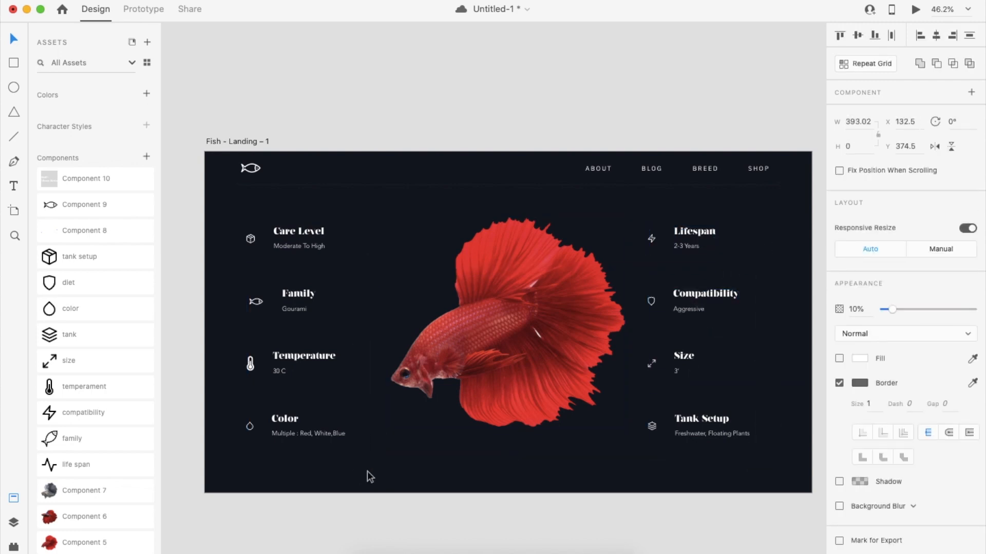
pyautogui.press('super+g')
pyautogui.click(372, 472)
# Step: Examine the faded dividers and detail blocks up close, then compare the two artboards side by side
pyautogui.scroll(3, 313, 385)
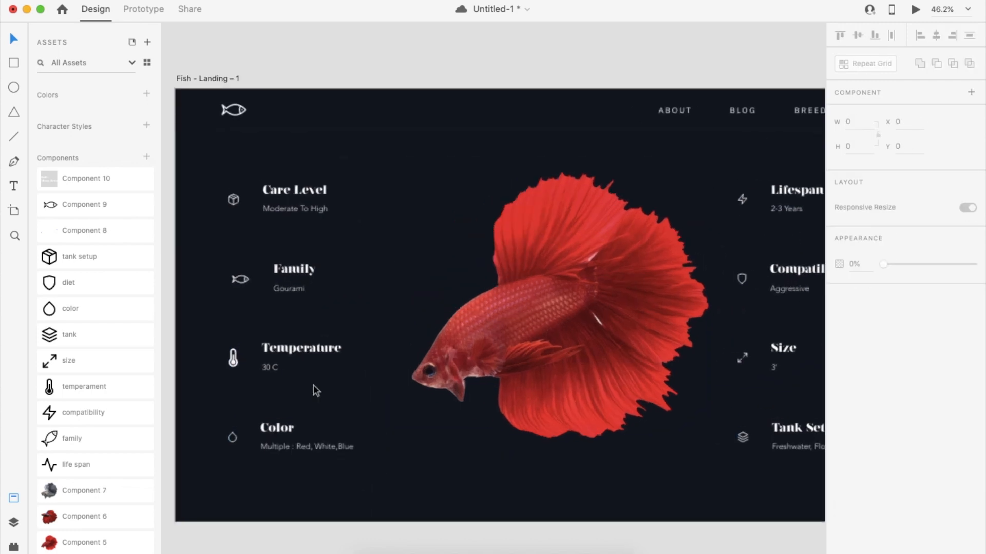
pyautogui.click(360, 315)
pyautogui.click(418, 203)
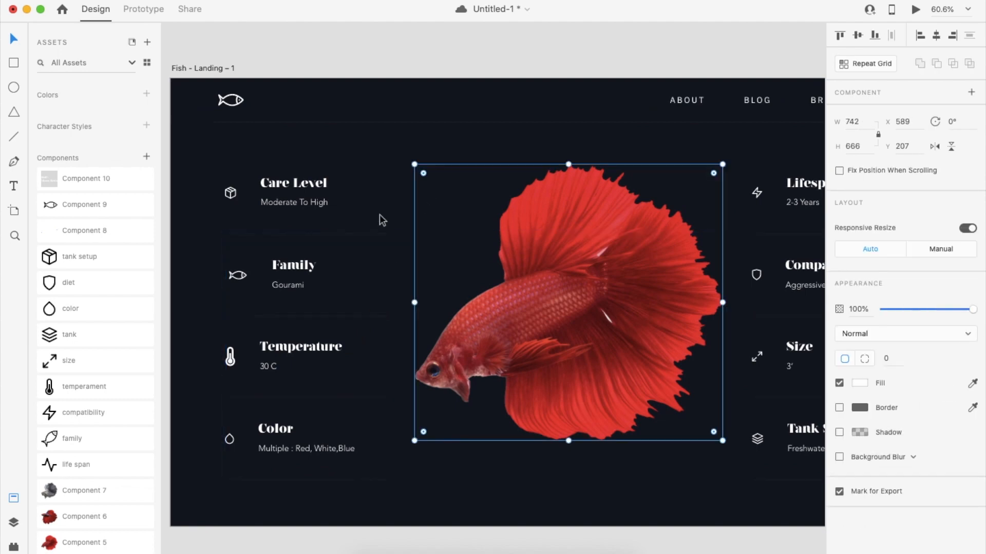
pyautogui.click(305, 199)
pyautogui.scroll(-3, 305, 199)
pyautogui.click(409, 434)
pyautogui.scroll(1, 409, 433)
pyautogui.click(529, 375)
pyautogui.click(555, 491)
pyautogui.scroll(-3, 555, 491)
pyautogui.hscroll(-5, 555, 491)
pyautogui.scroll(1, 555, 491)
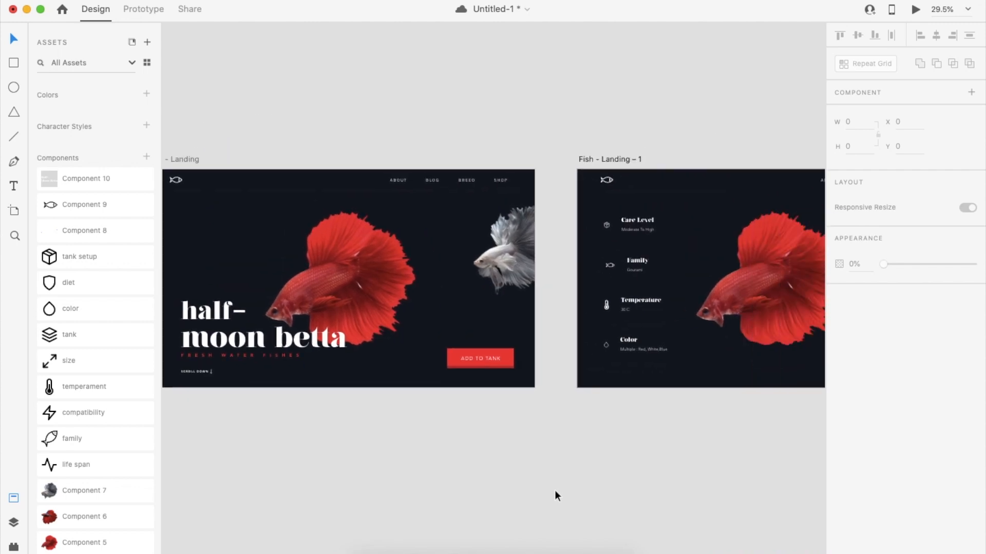
pyautogui.hscroll(5, 554, 491)
pyautogui.hscroll(-6, 554, 491)
# Step: Save the document
pyautogui.press('super+s')
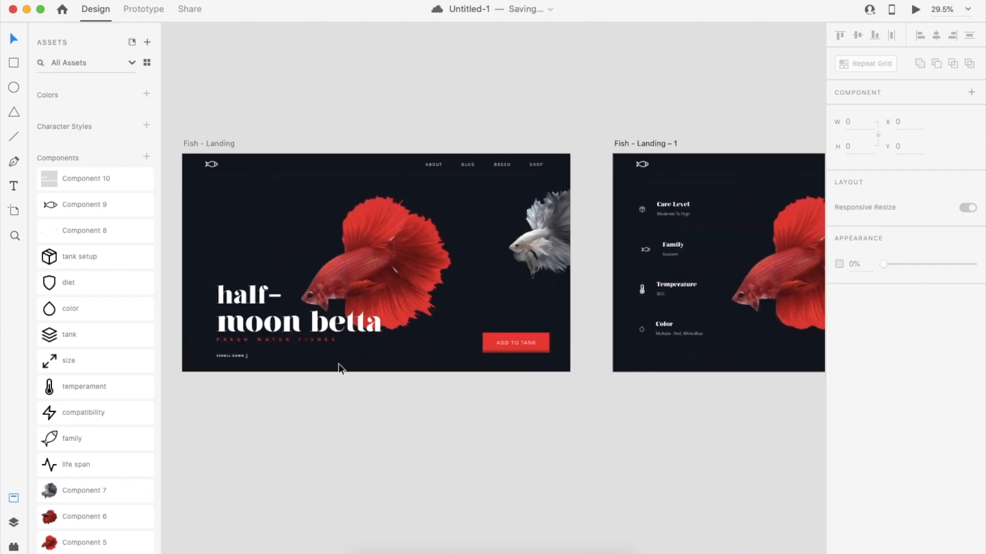
pyautogui.scroll(2, 272, 336)
pyautogui.click(278, 334)
pyautogui.click(324, 445)
# Step: Duplicate the "Fish - Landing – 1" artboard and place the copy to its right
pyautogui.scroll(-3, 497, 421)
pyautogui.hscroll(5, 497, 421)
pyautogui.scroll(3, 498, 421)
pyautogui.scroll(-3, 498, 421)
pyautogui.click(409, 200)
pyautogui.moveTo(409, 200); pyautogui.dragTo(741, 198)
pyautogui.hscroll(1, 519, 346)
# Step: Delete both detail columns and their dividers from "Fish - Landing – 1", leaving the header and the fish
pyautogui.click(378, 380)
pyautogui.moveTo(378, 380); pyautogui.dragTo(641, 240)
pyautogui.keyDown('shift'); pyautogui.click(525, 260); pyautogui.keyUp('shift')
pyautogui.press('Delete')
# Step: Try moving the fish on "Fish - Landing – 1" up to Y 122 and scaling it down
pyautogui.moveTo(525, 260); pyautogui.dragTo(524, 247)
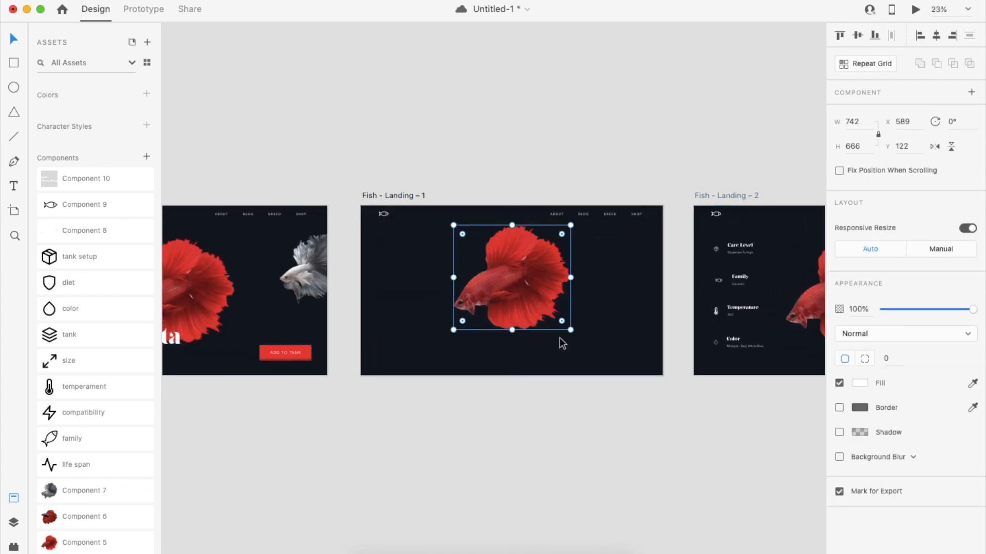
pyautogui.moveTo(570, 330); pyautogui.dragTo(560, 302)
pyautogui.hscroll(-3, 518, 381)
# Step: Copy the "half-moon betta" title and its red subtitle onto "Fish - Landing – 1", group them and move them up
pyautogui.doubleClick(279, 370)
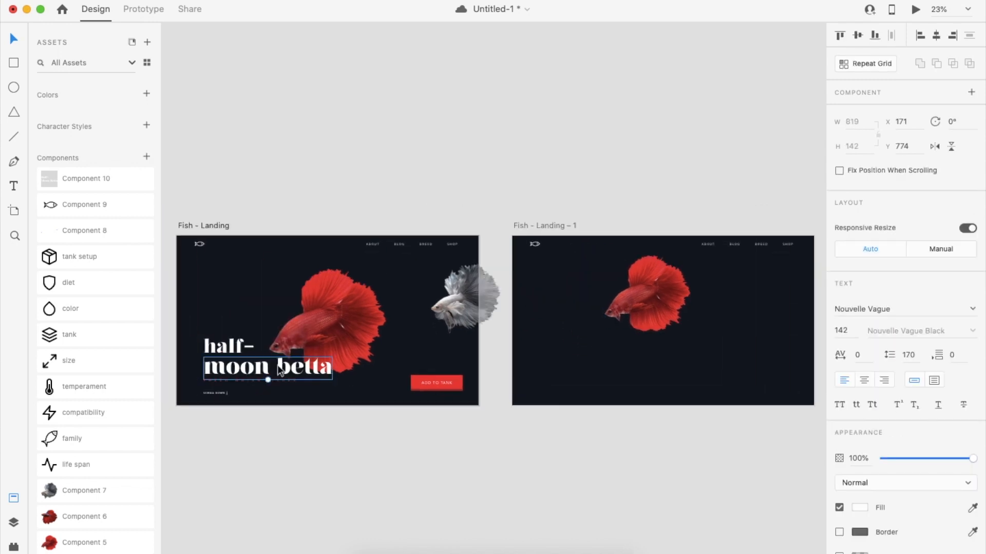
pyautogui.keyDown('shift'); pyautogui.click(232, 380); pyautogui.keyUp('shift')
pyautogui.press('super+c')
pyautogui.click(697, 300)
pyautogui.press('super+v')
pyautogui.press('super+g')
pyautogui.scroll(5, 689, 351)
pyautogui.moveTo(639, 395); pyautogui.dragTo(637, 313)
# Step: Move the fish up and right until its head overlaps only the end of the "half-moon betta" title
pyautogui.click(656, 272)
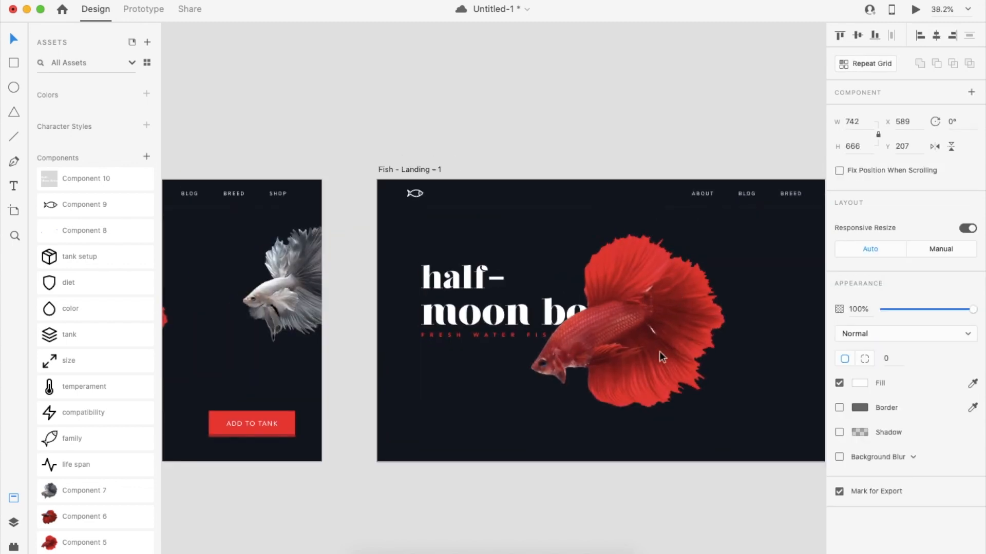
pyautogui.moveTo(659, 351); pyautogui.dragTo(727, 314)
pyautogui.press('Escape')
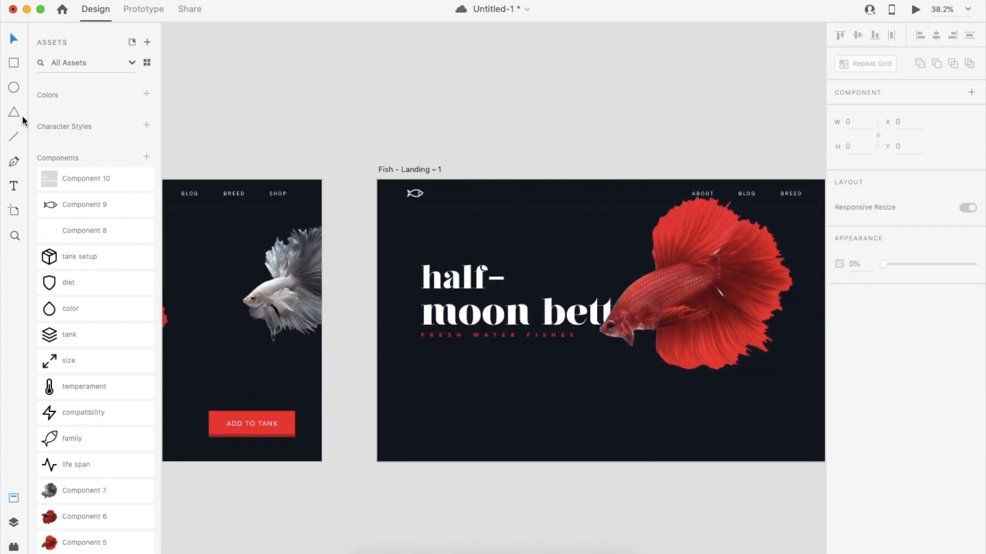
# Step: Add a text area about 895 × 313 px below the subtitle, set in Avenir Light at size 30
pyautogui.moveTo(420, 353); pyautogui.dragTo(655, 435)
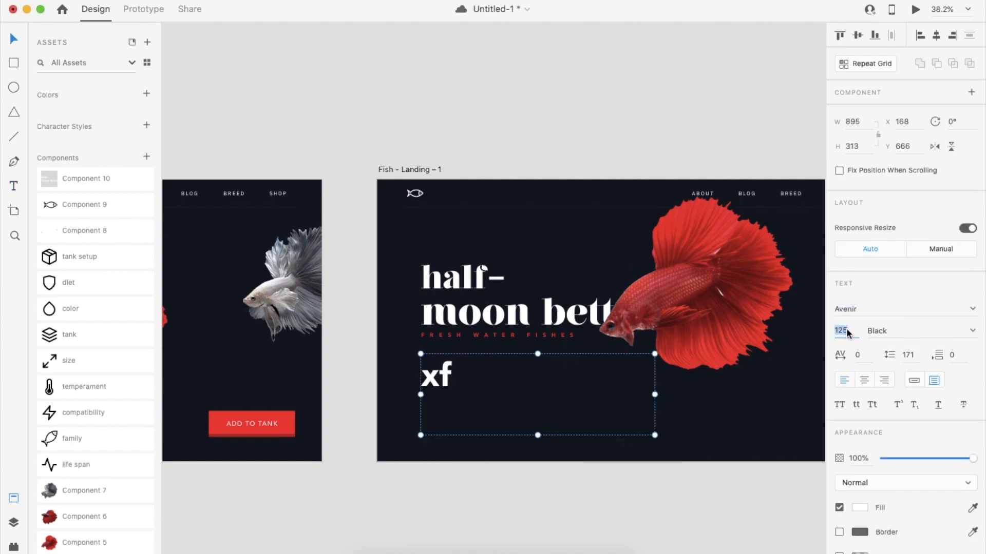
pyautogui.click(972, 331)
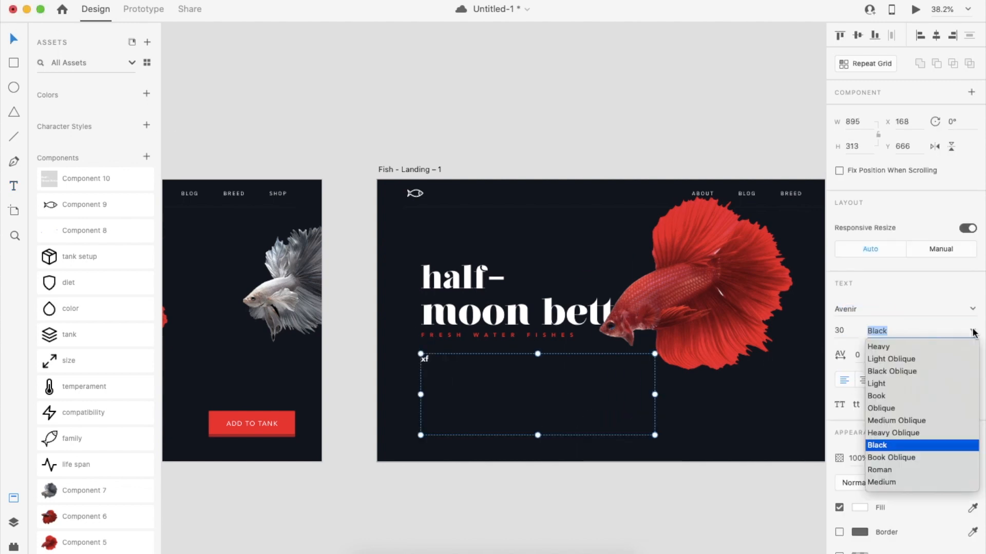
pyautogui.click(883, 385)
# Step: Fill the text area with Quick Lorem Ipsum placeholder text and set its opacity to 30%
pyautogui.click(177, 1)
pyautogui.moveTo(277, 57)
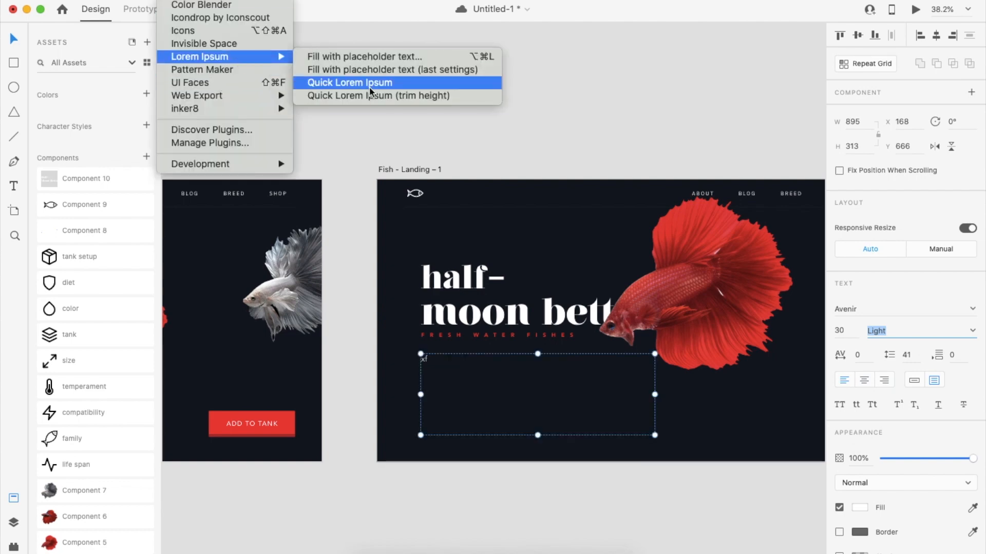
pyautogui.click(359, 83)
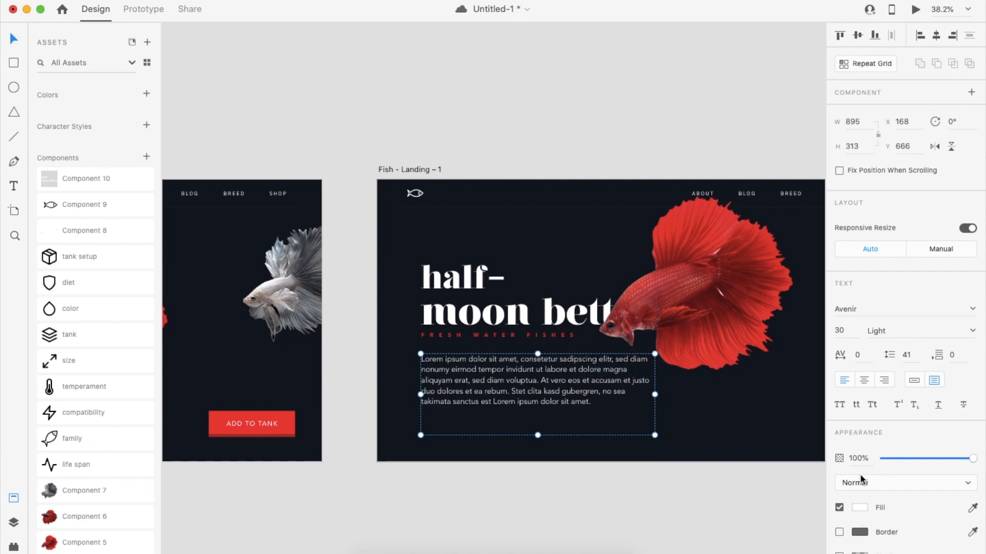
pyautogui.press('3')
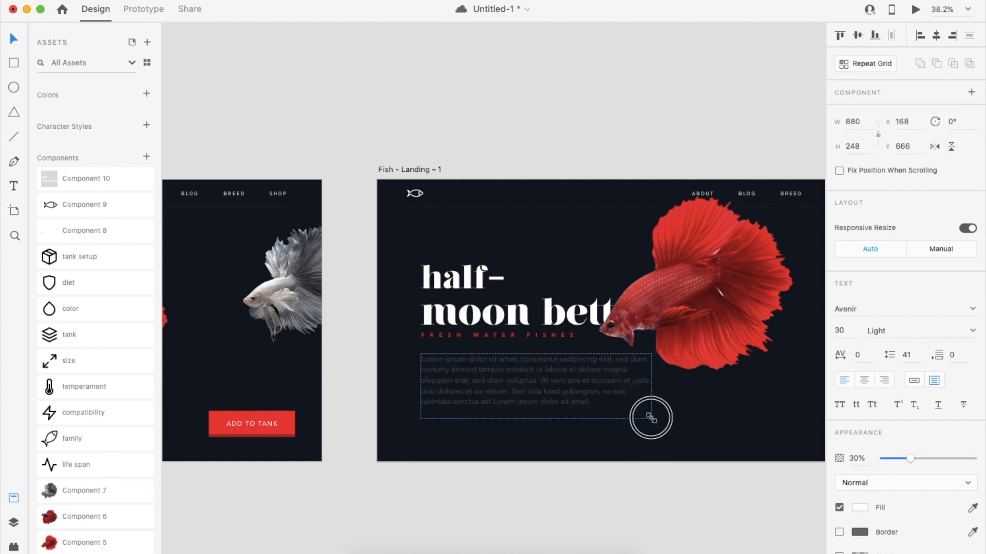
# Step: Set the placeholder text's opacity to 100% and nudge its text area slightly up
pyautogui.press('0')
pyautogui.click(596, 432)
pyautogui.scroll(3, 577, 380)
pyautogui.moveTo(577, 380); pyautogui.dragTo(577, 377)
pyautogui.click(581, 449)
# Step: On "Fish - Landing – 2", release the left detail column's existing grouping and group its four entries together
pyautogui.scroll(-5, 581, 450)
pyautogui.scroll(-5, 582, 450)
pyautogui.hscroll(2, 581, 449)
pyautogui.scroll(5, 653, 405)
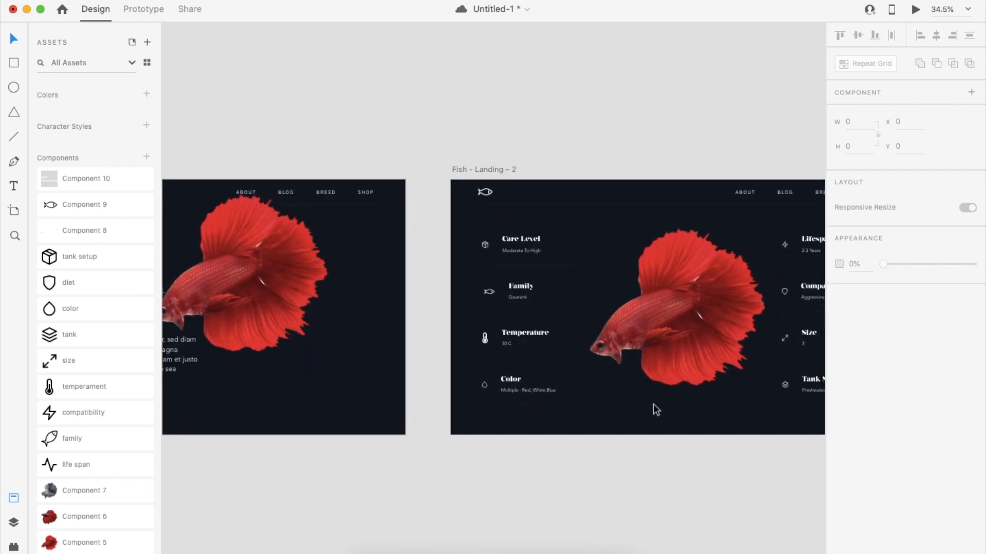
pyautogui.hscroll(2, 653, 405)
pyautogui.moveTo(382, 258); pyautogui.dragTo(492, 442)
pyautogui.click(517, 437)
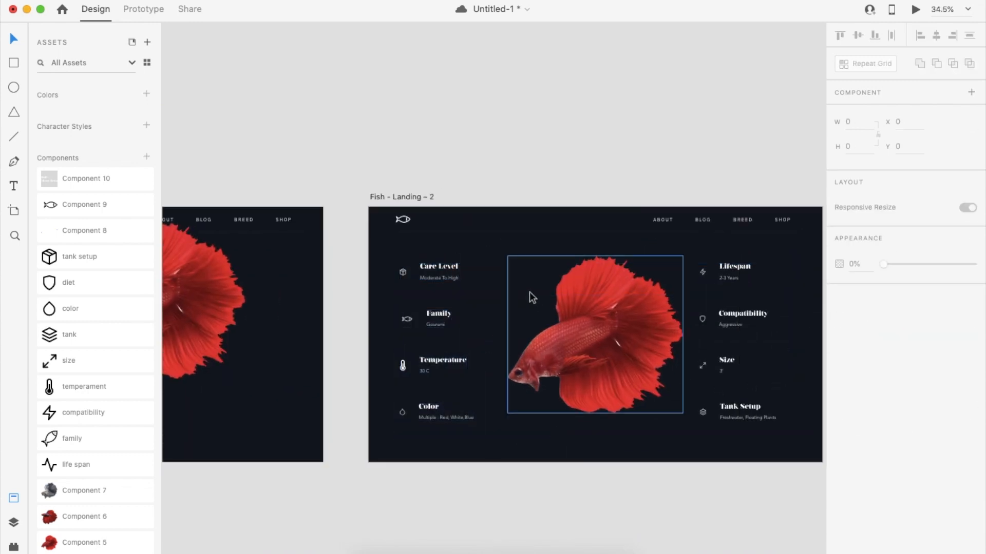
pyautogui.click(476, 295)
pyautogui.press('super+shift+g')
pyautogui.click(516, 291)
pyautogui.moveTo(381, 256); pyautogui.dragTo(481, 445)
pyautogui.press('super+g')
# Step: Group the Lifespan-to-Tank Setup column and shift both detail columns slightly toward the fish
pyautogui.moveTo(797, 250); pyautogui.dragTo(707, 431)
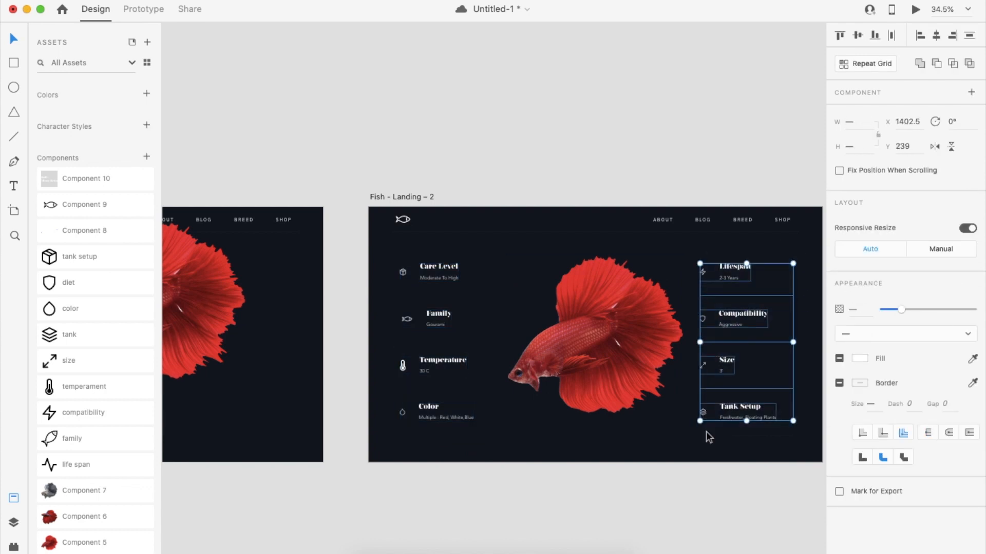
pyautogui.press('super+g')
pyautogui.moveTo(459, 365); pyautogui.dragTo(462, 366)
pyautogui.moveTo(727, 325); pyautogui.dragTo(722, 326)
pyautogui.click(647, 458)
# Step: On "Fish - Landing – Animate", add the Component 6 fish beyond the grey fish, then middle-align, distribute horizontally and group all three fish
pyautogui.scroll(-10, 646, 458)
pyautogui.scroll(10, 570, 408)
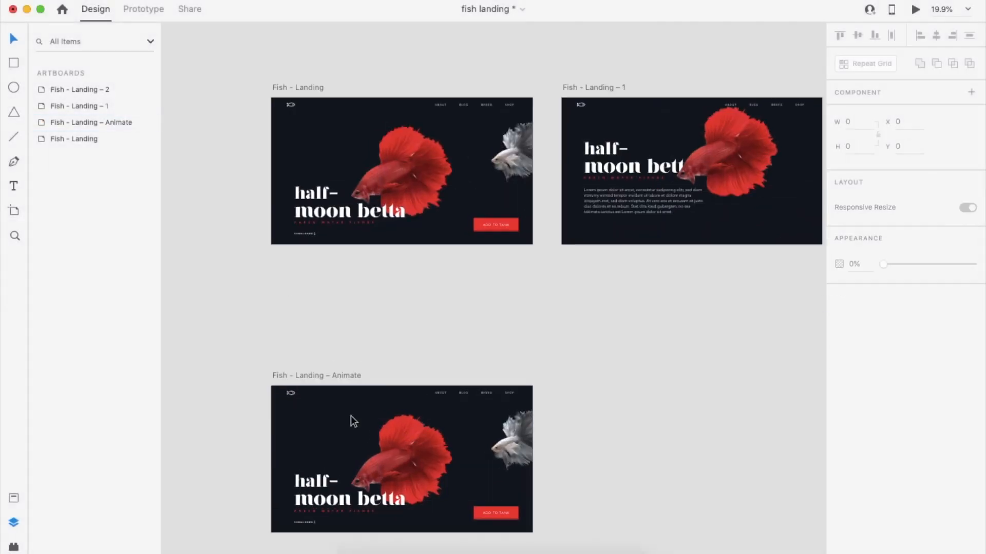
pyautogui.scroll(-3, 350, 414)
pyautogui.click(395, 405)
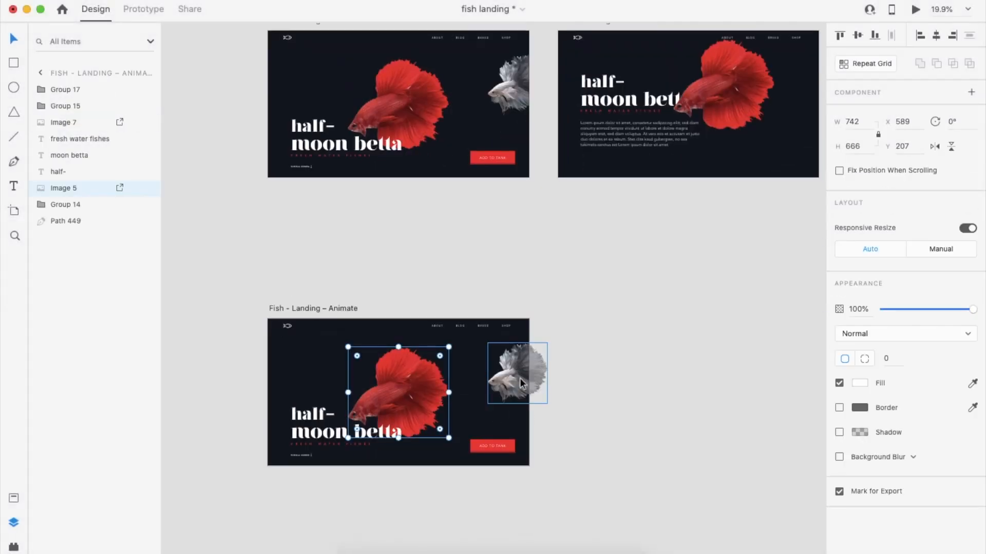
pyautogui.click(14, 499)
pyautogui.moveTo(83, 516); pyautogui.dragTo(605, 362)
pyautogui.click(858, 35)
pyautogui.click(891, 35)
pyautogui.press('super+g')
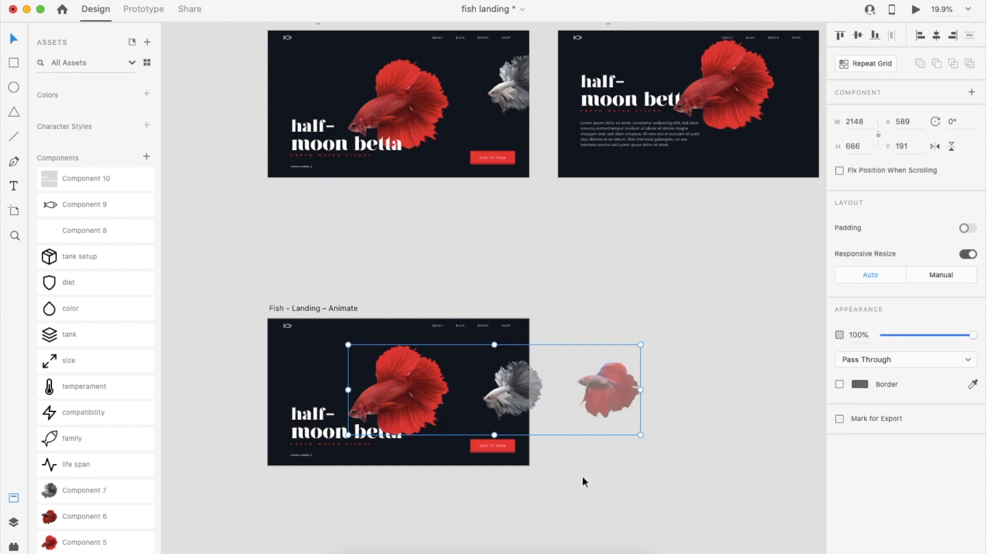
pyautogui.click(584, 481)
# Step: Cover the "Fish - Landing – Animate" artboard with a full-size dark rectangle and a borderless red rectangle on top
pyautogui.scroll(3, 343, 322)
pyautogui.scroll(-2, 380, 354)
pyautogui.scroll(-3, 339, 218)
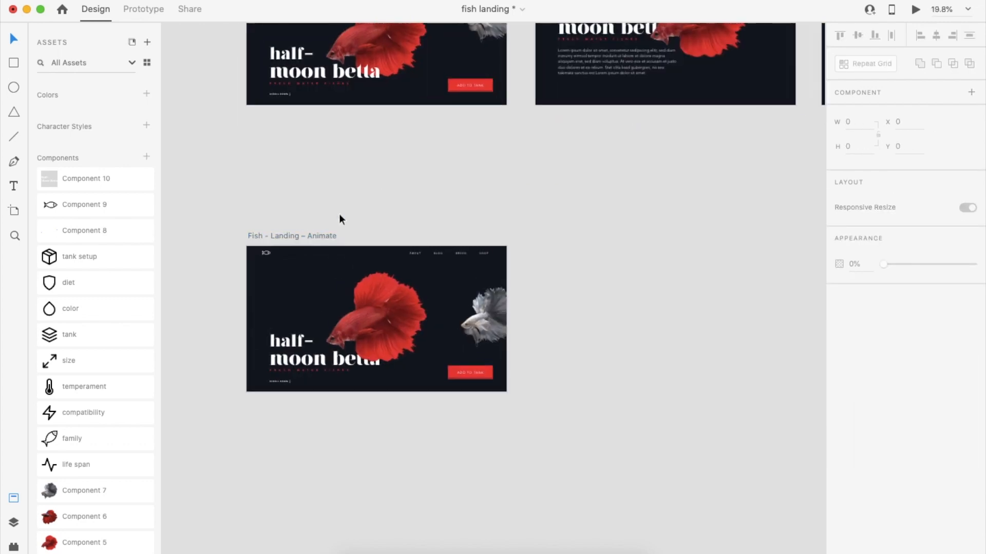
pyautogui.click(308, 252)
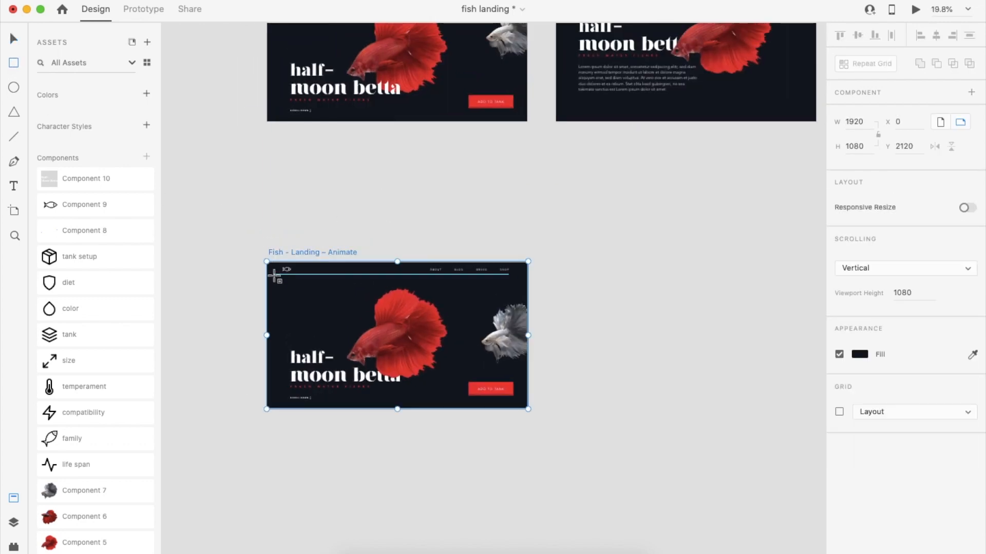
pyautogui.moveTo(272, 278); pyautogui.dragTo(311, 369)
pyautogui.moveTo(298, 324); pyautogui.dragTo(532, 422)
pyautogui.click(859, 383)
pyautogui.click(713, 462)
pyautogui.click(615, 410)
pyautogui.press('super+z')
pyautogui.click(860, 385)
pyautogui.click(725, 462)
pyautogui.click(506, 393)
pyautogui.click(840, 408)
pyautogui.click(669, 474)
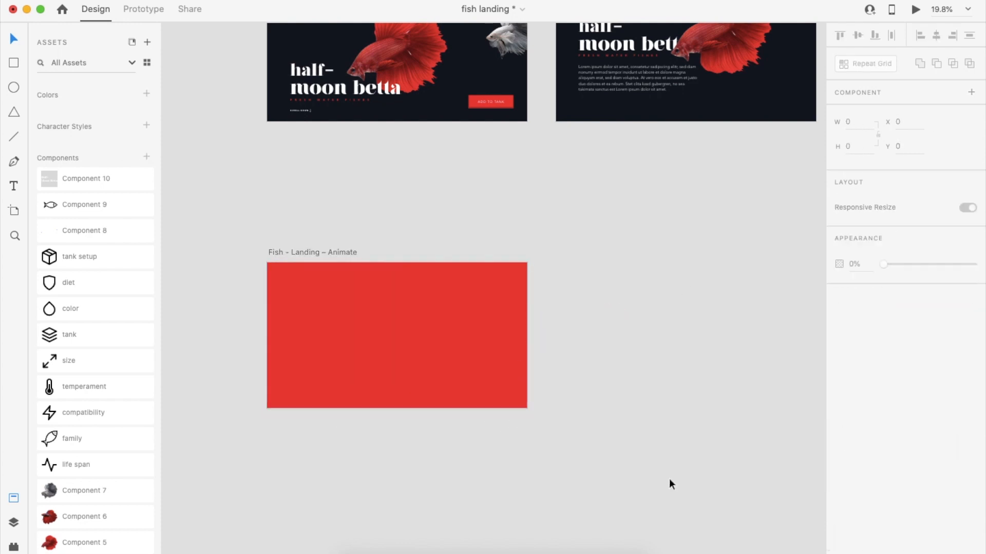
# Step: Duplicate the "Fish - Landing – Animate" artboard
pyautogui.scroll(-3, 668, 477)
pyautogui.click(379, 309)
pyautogui.press('super+d')
pyautogui.scroll(1, 531, 359)
pyautogui.click(386, 381)
pyautogui.moveTo(354, 374); pyautogui.dragTo(568, 391)
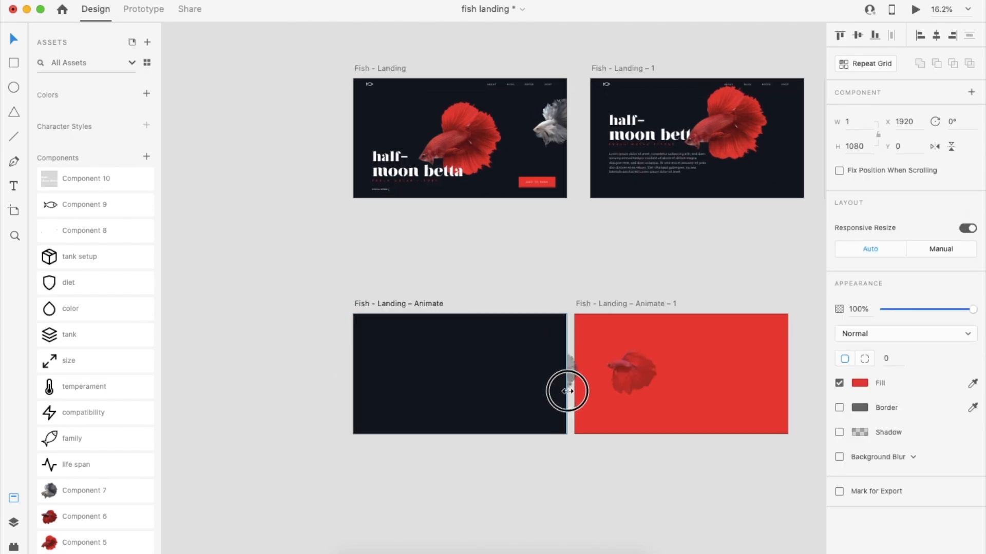
pyautogui.click(570, 287)
pyautogui.hscroll(3, 562, 320)
pyautogui.click(562, 320)
pyautogui.press('super+z')
pyautogui.click(562, 320)
pyautogui.click(484, 385)
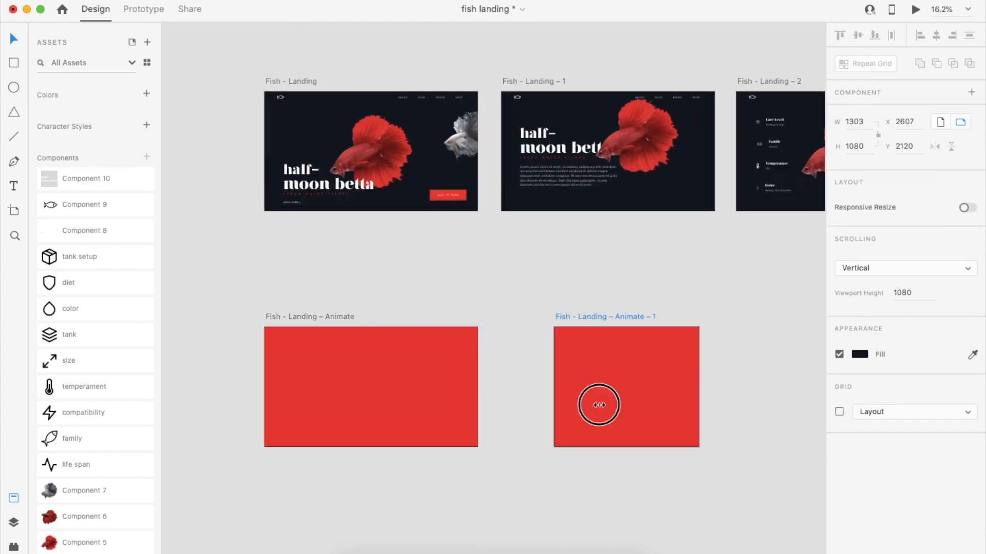
# Step: On "Fish - Landing – Animate – 1", collapse the red rectangle from its left edge onto the artboard's right edge
pyautogui.click(498, 405)
pyautogui.moveTo(497, 404); pyautogui.dragTo(698, 414)
pyautogui.click(549, 315)
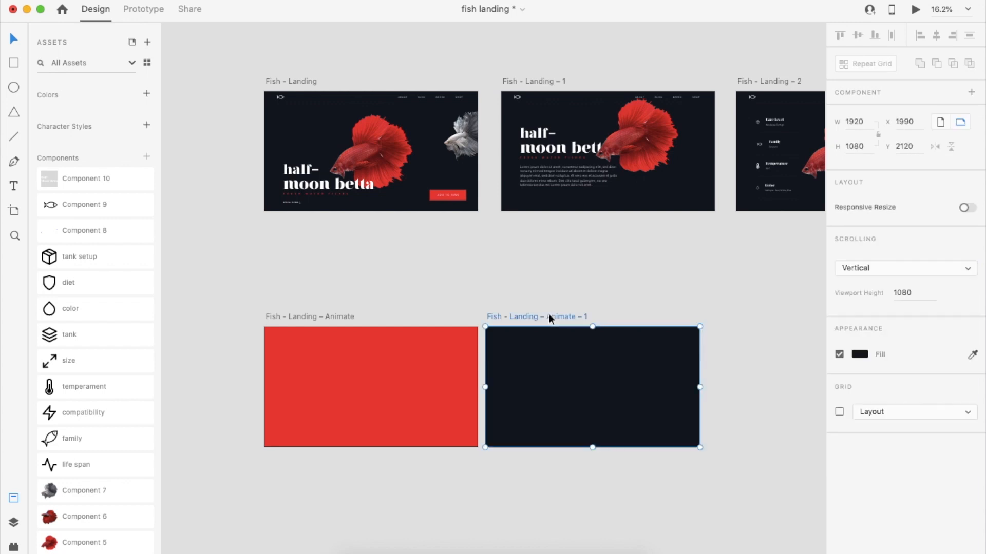
# Step: Duplicate "Fish - Landing – Animate – 1" and collapse the copy's dark rectangle onto its right edge to uncover the content
pyautogui.hscroll(5, 548, 313)
pyautogui.press('super+d')
pyautogui.moveTo(387, 293); pyautogui.dragTo(603, 330)
pyautogui.click(637, 343)
# Step: Shrink the red and grey fish inside the group on "Animate – 2" and set the fish group's opacity to 0%
pyautogui.doubleClick(455, 288)
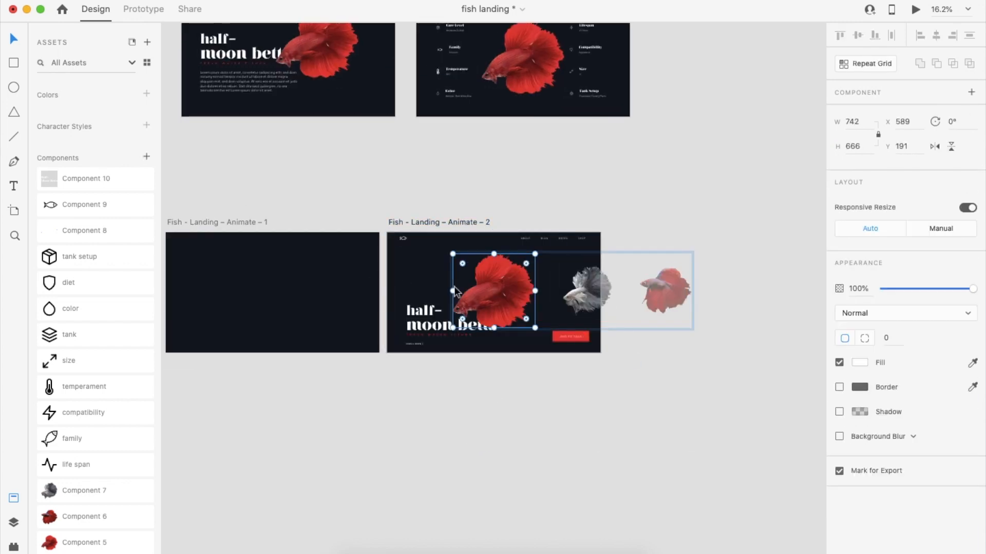
pyautogui.moveTo(527, 254); pyautogui.dragTo(527, 277)
pyautogui.moveTo(612, 266); pyautogui.dragTo(602, 276)
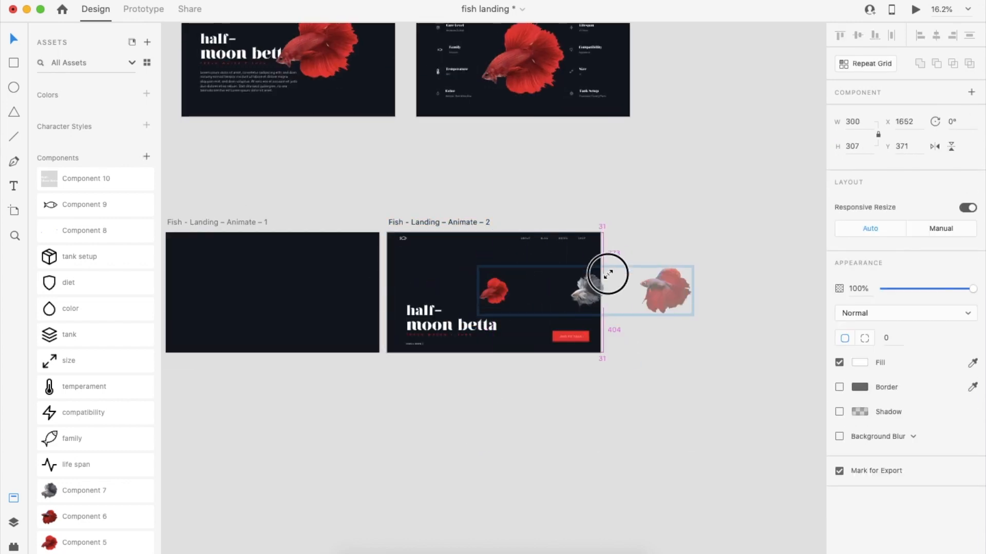
pyautogui.click(629, 336)
pyautogui.click(586, 295)
pyautogui.press('0')
pyautogui.press('0')
# Step: Mask the title, subtitle and scroll-down text on "Animate – 2" with a rectangle widened to enclose the whole title
pyautogui.scroll(5, 455, 319)
pyautogui.click(414, 306)
pyautogui.keyDown('shift'); pyautogui.click(428, 331); pyautogui.keyUp('shift')
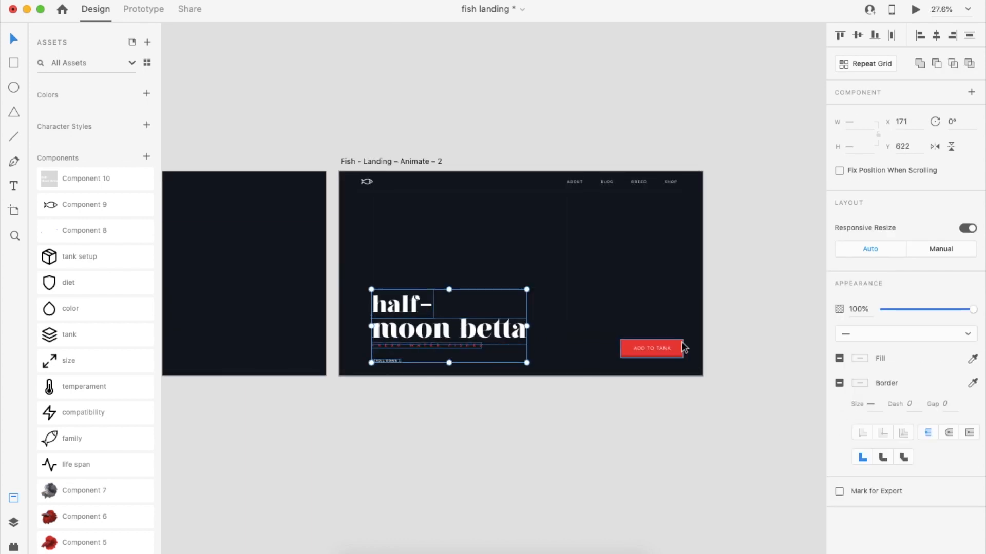
pyautogui.press('r')
pyautogui.moveTo(364, 284); pyautogui.dragTo(394, 367)
pyautogui.press('v')
pyautogui.press('super+shift+m')
pyautogui.doubleClick(380, 326)
pyautogui.moveTo(394, 326); pyautogui.dragTo(532, 322)
# Step: Set the "ADD TO TANK" button's opacity to 0%
pyautogui.click(652, 348)
pyautogui.click(882, 336)
pyautogui.click(687, 445)
# Step: Duplicate the "Fish - Landing – Animate – 2" artboard
pyautogui.scroll(-5, 687, 445)
pyautogui.click(540, 256)
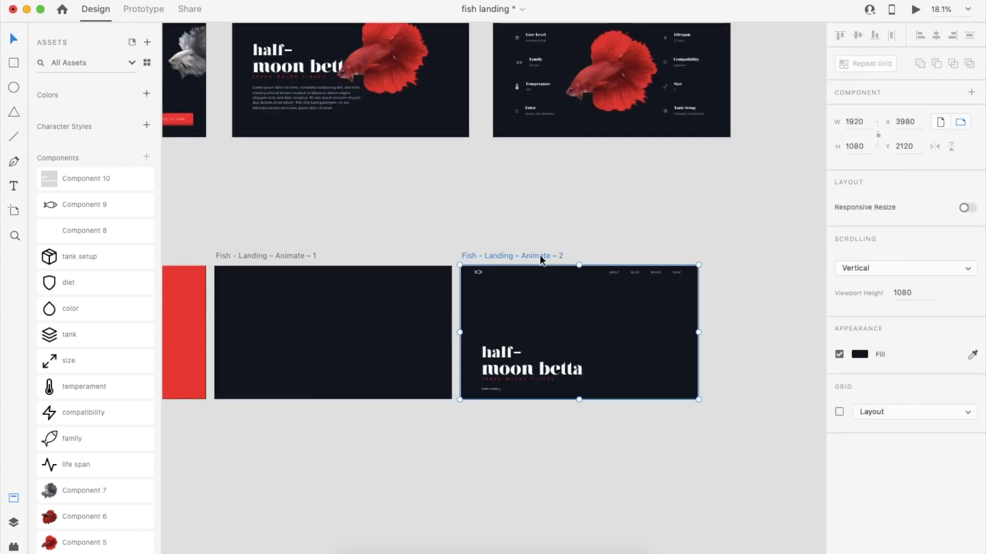
pyautogui.scroll(-5, 540, 256)
pyautogui.press('super+d')
# Step: Move the text group inside the mask on "Animate – 2" straight down until it lies below the mask
pyautogui.doubleClick(543, 327)
pyautogui.scroll(8, 542, 327)
pyautogui.hotkey('shift', 'Down')
pyautogui.hotkey('shift', 'Down')
pyautogui.hotkey('shift', 'Down')
pyautogui.hotkey('shift', 'Down')
pyautogui.hotkey('shift', 'Down')
pyautogui.hotkey('shift', 'Down')
pyautogui.hotkey('shift', 'Down')
pyautogui.hotkey('shift', 'Down')
pyautogui.hotkey('shift', 'Down')
pyautogui.hotkey('shift', 'Down')
pyautogui.hotkey('shift', 'Down')
pyautogui.hotkey('shift', 'Down')
pyautogui.hotkey('shift', 'Down')
pyautogui.scroll(8, 545, 337)
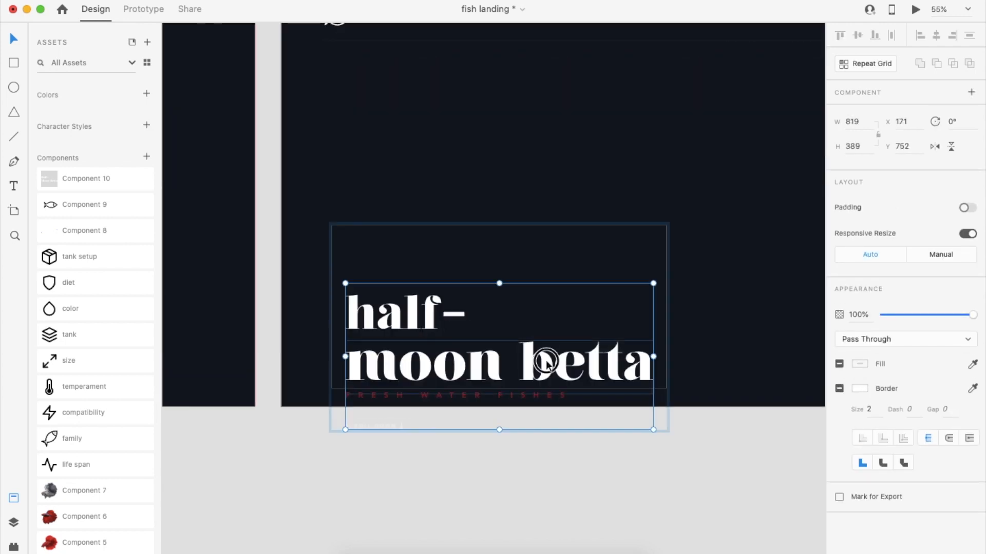
pyautogui.moveTo(546, 362); pyautogui.dragTo(545, 489)
pyautogui.scroll(-4, 516, 426)
# Step: Stagger the hidden text lines downward, leaving 50 px between "half-" and "moon betta" and 160 px above the red subtitle
pyautogui.doubleClick(512, 418)
pyautogui.keyDown('shift'); pyautogui.click(386, 445); pyautogui.keyUp('shift')
pyautogui.hotkey('shift', 'Down')
pyautogui.hotkey('shift', 'Down')
pyautogui.hotkey('shift', 'Down')
pyautogui.hotkey('shift', 'Down')
pyautogui.hotkey('shift', 'Down')
pyautogui.hotkey('shift', 'Down')
pyautogui.hotkey('shift', 'Down')
pyautogui.hotkey('shift', 'Down')
pyautogui.hotkey('shift', 'Down')
pyautogui.hotkey('shift', 'Down')
pyautogui.hotkey('shift', 'Down')
pyautogui.hotkey('shift', 'Down')
pyautogui.hotkey('shift', 'Down')
pyautogui.hotkey('shift', 'Down')
pyautogui.hotkey('shift', 'Down')
pyautogui.hotkey('shift', 'Down')
pyautogui.hotkey('shift', 'Down')
pyautogui.hotkey('shift', 'Down')
pyautogui.hotkey('shift', 'Down')
pyautogui.hotkey('shift', 'Down')
pyautogui.click(437, 394)
pyautogui.hotkey('shift', 'Down')
pyautogui.hotkey('shift', 'Down')
pyautogui.hotkey('shift', 'Down')
pyautogui.hotkey('shift', 'Down')
pyautogui.hotkey('shift', 'Down')
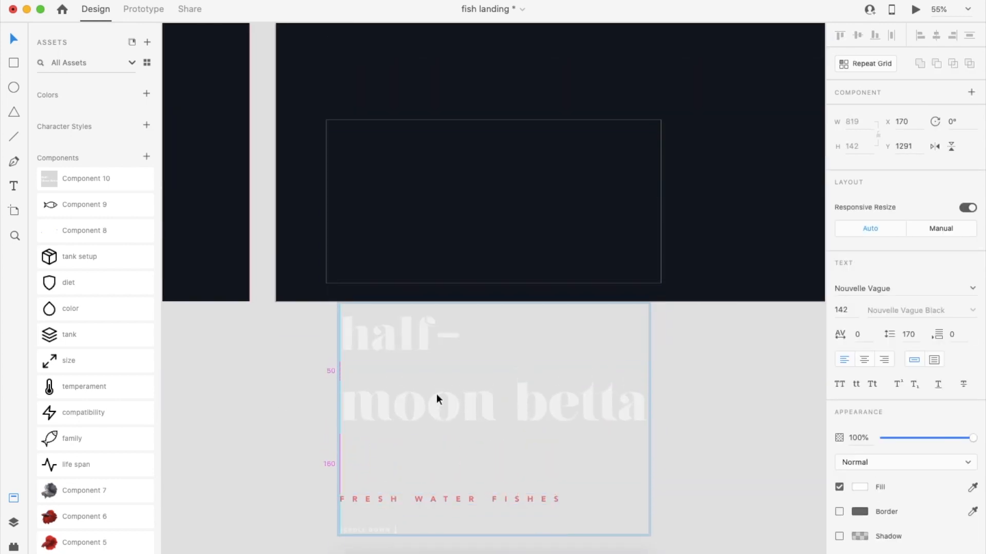
pyautogui.click(703, 355)
# Step: Duplicate the "Fish - Landing – Animate – 3" artboard
pyautogui.scroll(-6, 704, 355)
pyautogui.hscroll(6, 703, 355)
pyautogui.click(633, 241)
pyautogui.scroll(-3, 633, 241)
pyautogui.press('super+d')
# Step: Enlarge the red fish on "Animate – 4" until it overlaps the title and set the fish group's opacity to 100%
pyautogui.doubleClick(495, 291)
pyautogui.moveTo(510, 275); pyautogui.dragTo(541, 249)
pyautogui.press('Escape')
pyautogui.moveTo(884, 337); pyautogui.dragTo(973, 336)
pyautogui.click(743, 374)
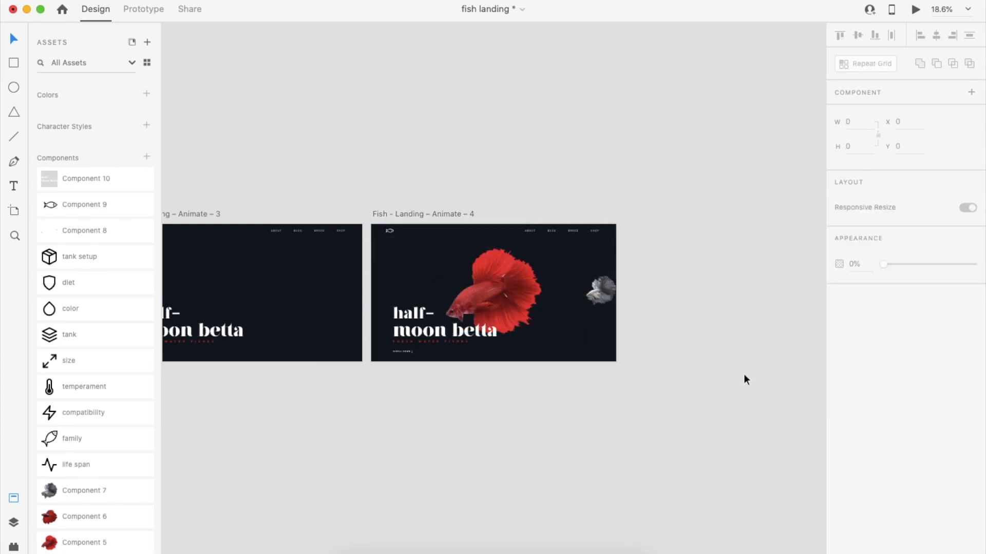
# Step: Link the earlier Animate artboards in sequence in the prototype, giving the transitions a Time trigger
pyautogui.hscroll(-7, 744, 374)
pyautogui.scroll(-3, 558, 406)
pyautogui.hscroll(-7, 558, 406)
pyautogui.scroll(-1, 380, 334)
pyautogui.click(380, 338)
pyautogui.click(143, 8)
pyautogui.click(908, 73)
pyautogui.click(910, 49)
pyautogui.click(516, 264)
pyautogui.moveTo(664, 302); pyautogui.dragTo(689, 308)
pyautogui.click(891, 73)
pyautogui.click(889, 91)
# Step: Link "Animate – 3" to "Animate – 4" with a Time trigger, 0 s delay, Auto-Animate, Ease In-Out easing and 1.5 s duration
pyautogui.click(676, 264)
pyautogui.hscroll(5, 676, 267)
pyautogui.moveTo(582, 313); pyautogui.dragTo(740, 321)
pyautogui.hscroll(2, 688, 320)
pyautogui.click(560, 276)
pyautogui.hscroll(3, 741, 322)
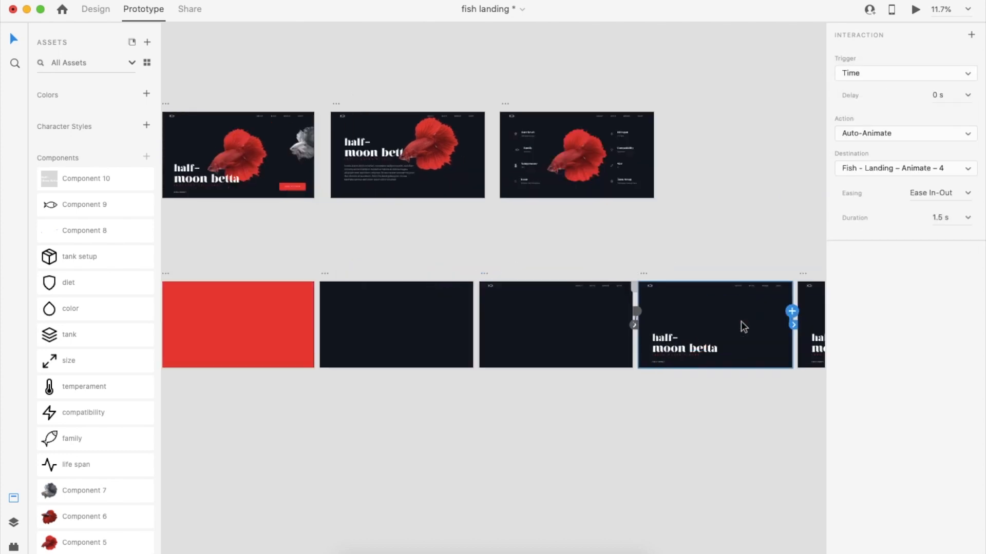
# Step: Preview the intro animation from the first Animate artboard through to the final fish screen
pyautogui.hscroll(-10, 741, 321)
pyautogui.click(728, 253)
pyautogui.press('super+Return')
pyautogui.click(728, 252)
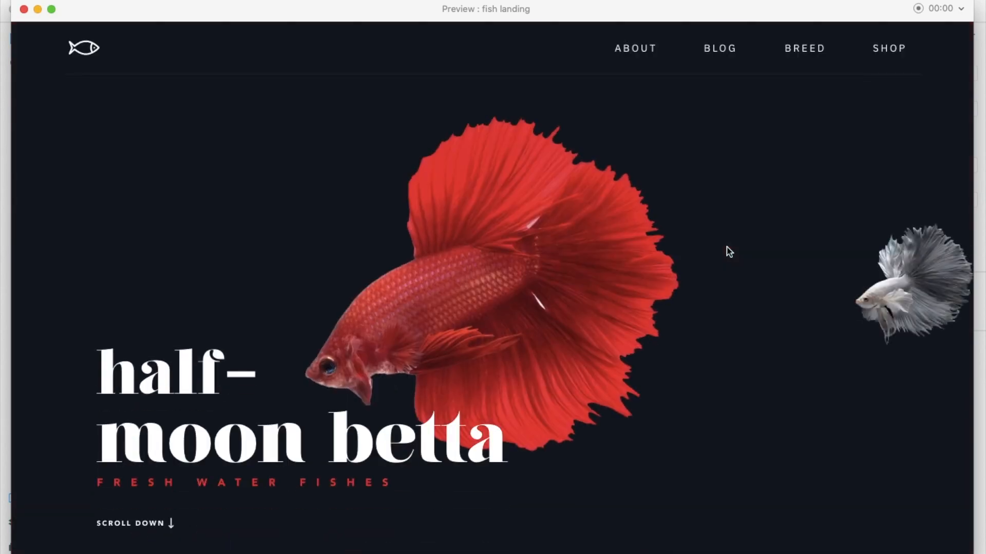
pyautogui.click(24, 9)
# Step: Check the 1 px wide red rectangle at the right edge of "Animate – 1" and preview the intro again
pyautogui.click(101, 15)
pyautogui.scroll(5, 533, 323)
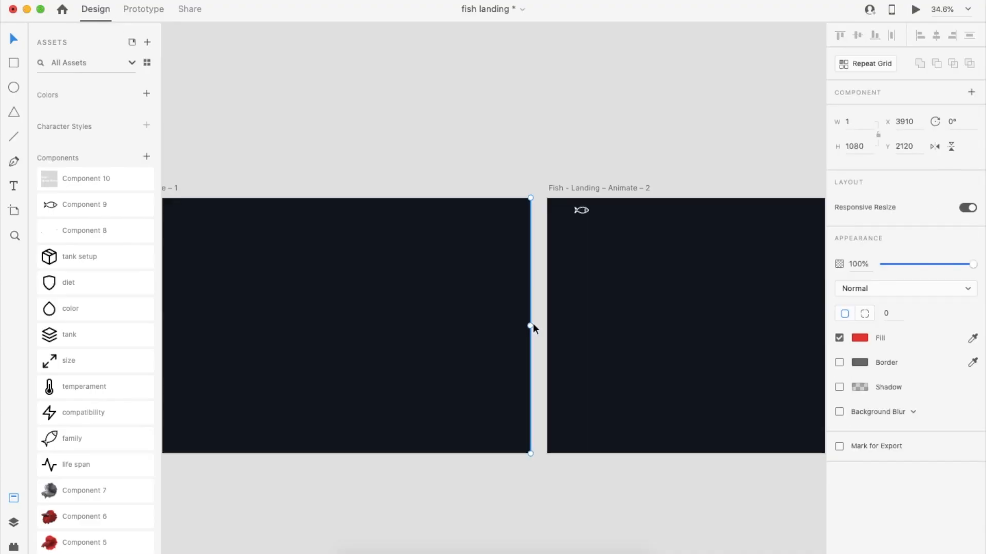
pyautogui.scroll(-3, 533, 323)
pyautogui.press('super+Return')
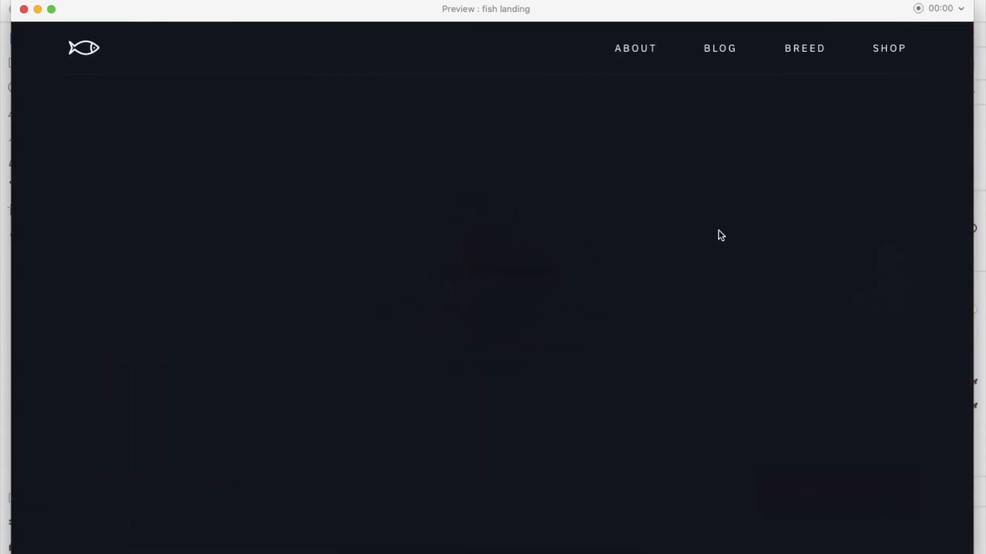
pyautogui.click(24, 9)
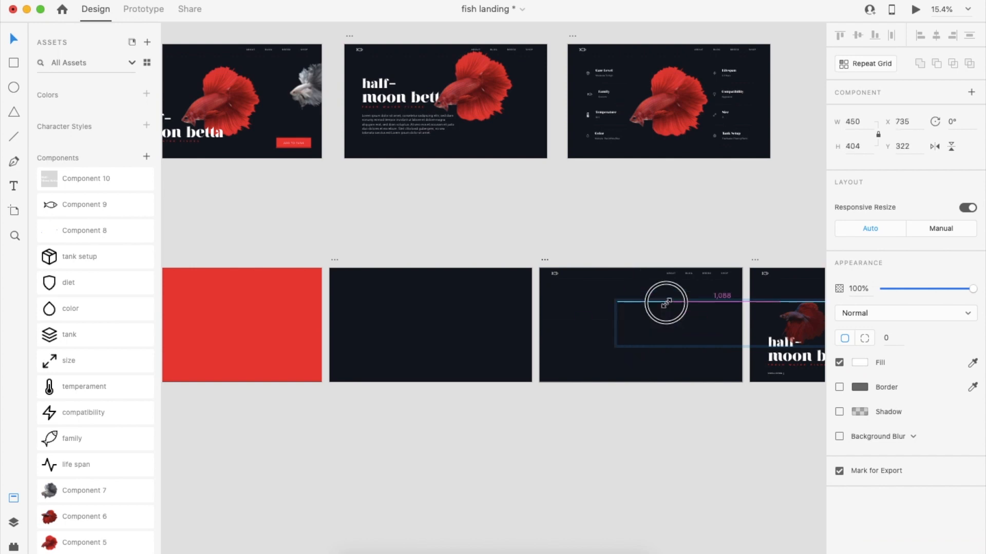
# Step: Resize the hidden red fish on "Animate – 2" to about 450 by 404 px, reposition it and replay the intro preview
pyautogui.moveTo(665, 304); pyautogui.dragTo(664, 303)
pyautogui.moveTo(640, 323); pyautogui.dragTo(596, 316)
pyautogui.click(438, 276)
pyautogui.press('super+Return')
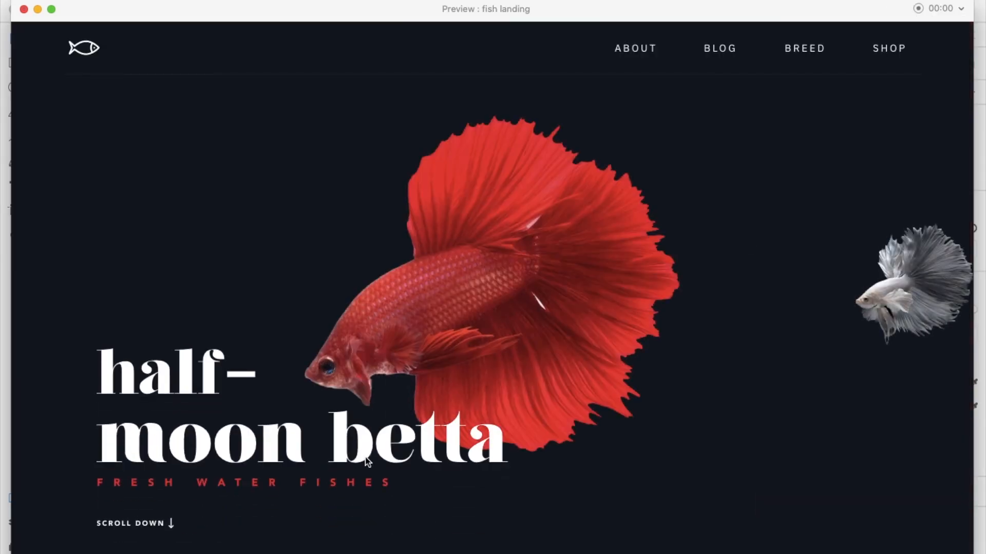
pyautogui.click(24, 9)
# Step: Duplicate the "Fish - Landing – Animate – 4" artboard and place the copy to its right with a wider gap
pyautogui.hscroll(9, 556, 454)
pyautogui.click(551, 337)
pyautogui.click(444, 257)
pyautogui.scroll(-3, 443, 261)
pyautogui.moveTo(416, 266); pyautogui.dragTo(592, 264)
pyautogui.hscroll(4, 592, 264)
# Step: Move the text group inside the title mask on "Animate – 5" straight down in large increments
pyautogui.click(553, 314)
pyautogui.click(525, 332)
pyautogui.scroll(10, 524, 332)
pyautogui.hotkey('shift', 'Down')
pyautogui.hotkey('shift', 'Down')
pyautogui.hotkey('shift', 'Down')
pyautogui.hotkey('shift', 'Down')
pyautogui.hotkey('shift', 'Down')
pyautogui.hotkey('shift', 'Down')
pyautogui.hotkey('shift', 'Down')
pyautogui.hotkey('shift', 'Down')
pyautogui.hotkey('shift', 'Down')
pyautogui.hotkey('shift', 'Down')
pyautogui.hotkey('shift', 'Down')
pyautogui.hotkey('shift', 'Down')
pyautogui.hotkey('shift', 'Down')
pyautogui.hotkey('shift', 'Down')
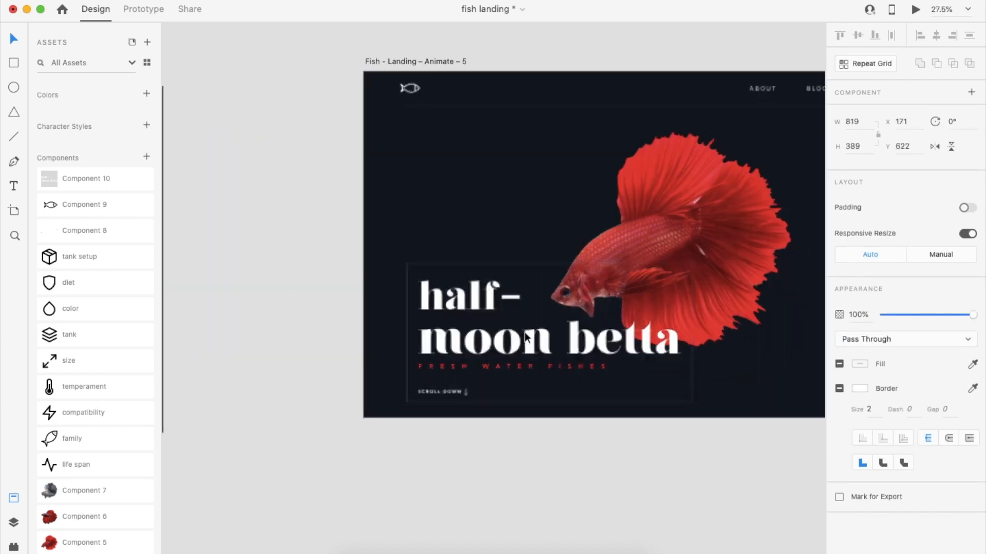
pyautogui.hotkey('shift', 'Down')
pyautogui.hotkey('shift', 'Down')
pyautogui.hotkey('shift', 'Down')
pyautogui.hotkey('shift', 'Down')
pyautogui.hotkey('shift', 'Down')
pyautogui.hotkey('shift', 'Down')
pyautogui.hotkey('shift', 'Down')
pyautogui.hotkey('shift', 'Down')
pyautogui.hotkey('shift', 'Down')
pyautogui.hotkey('shift', 'Down')
pyautogui.hotkey('shift', 'Down')
pyautogui.hotkey('shift', 'Down')
pyautogui.hotkey('shift', 'Down')
pyautogui.hotkey('shift', 'Down')
pyautogui.hotkey('shift', 'Down')
pyautogui.hotkey('shift', 'Down')
pyautogui.hotkey('shift', 'Down')
pyautogui.hotkey('shift', 'Down')
pyautogui.hotkey('shift', 'Down')
pyautogui.hotkey('shift', 'Down')
pyautogui.scroll(-3, 525, 332)
pyautogui.scroll(3, 499, 363)
# Step: Move the red "Fresh water fishes" subtitle and the "Scroll down" text on "Animate – 5" further down
pyautogui.doubleClick(499, 364)
pyautogui.keyDown('shift'); pyautogui.click(425, 393); pyautogui.keyUp('shift')
pyautogui.hotkey('shift', 'Down')
pyautogui.hotkey('shift', 'Down')
pyautogui.hotkey('shift', 'Down')
pyautogui.hotkey('shift', 'Down')
pyautogui.hotkey('shift', 'Down')
pyautogui.hotkey('shift', 'Down')
pyautogui.hotkey('shift', 'Down')
pyautogui.hotkey('shift', 'Down')
pyautogui.hotkey('shift', 'Down')
pyautogui.hotkey('shift', 'Down')
pyautogui.hotkey('shift', 'Down')
pyautogui.hotkey('shift', 'Down')
pyautogui.hotkey('shift', 'Down')
pyautogui.hotkey('shift', 'Down')
pyautogui.hotkey('shift', 'Down')
pyautogui.hotkey('shift', 'Down')
pyautogui.hotkey('shift', 'Down')
pyautogui.hotkey('shift', 'Down')
pyautogui.hotkey('shift', 'Down')
pyautogui.hotkey('shift', 'Down')
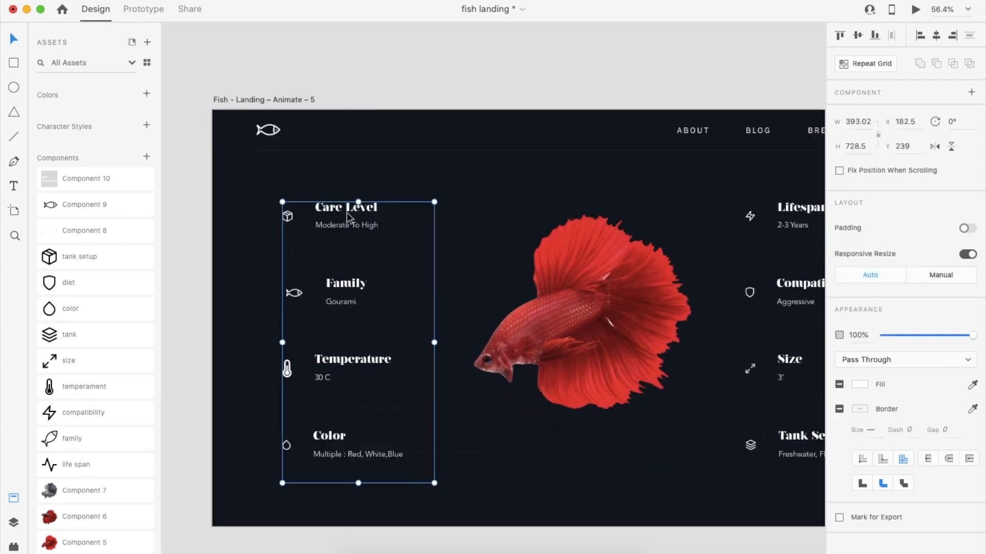
# Step: Draw a white rectangle of 422 by 166 px without a border over the Care Level item on "Animate – 5"
pyautogui.moveTo(273, 184); pyautogui.dragTo(436, 239)
pyautogui.click(839, 407)
pyautogui.press('v')
pyautogui.scroll(2, 352, 217)
# Step: Copy the white rectangle over the remaining items so that eight rectangles cover both information columns
pyautogui.moveTo(349, 221); pyautogui.dragTo(366, 211)
pyautogui.keyDown('shift'); pyautogui.click(372, 304); pyautogui.keyUp('shift')
pyautogui.keyDown('shift'); pyautogui.click(382, 389); pyautogui.keyUp('shift')
pyautogui.scroll(-2, 382, 389)
pyautogui.keyDown('shift'); pyautogui.click(395, 463); pyautogui.keyUp('shift')
pyautogui.hscroll(3, 393, 462)
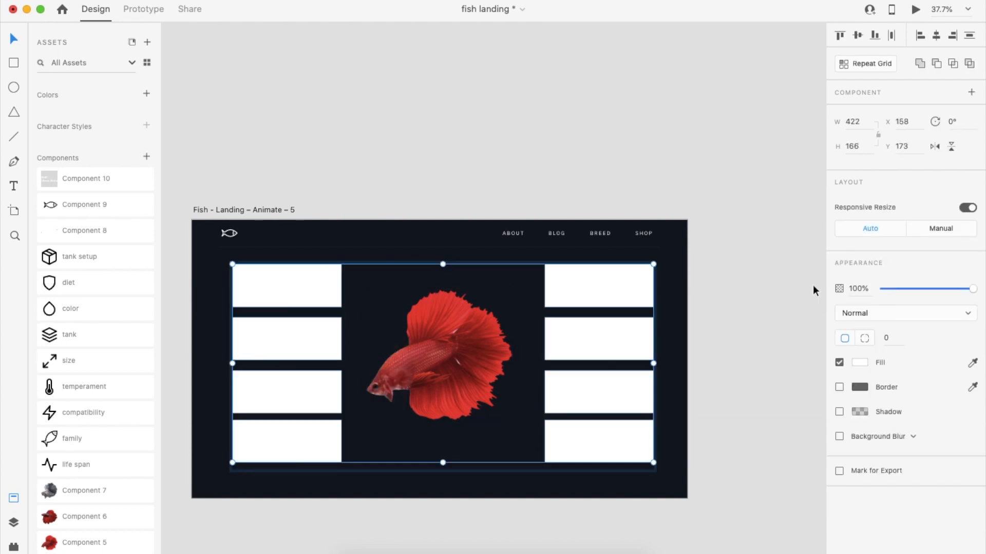
# Step: Try to fill the eight white rectangles with the dark background color
pyautogui.click(859, 383)
pyautogui.click(721, 444)
pyautogui.click(716, 180)
pyautogui.click(547, 323)
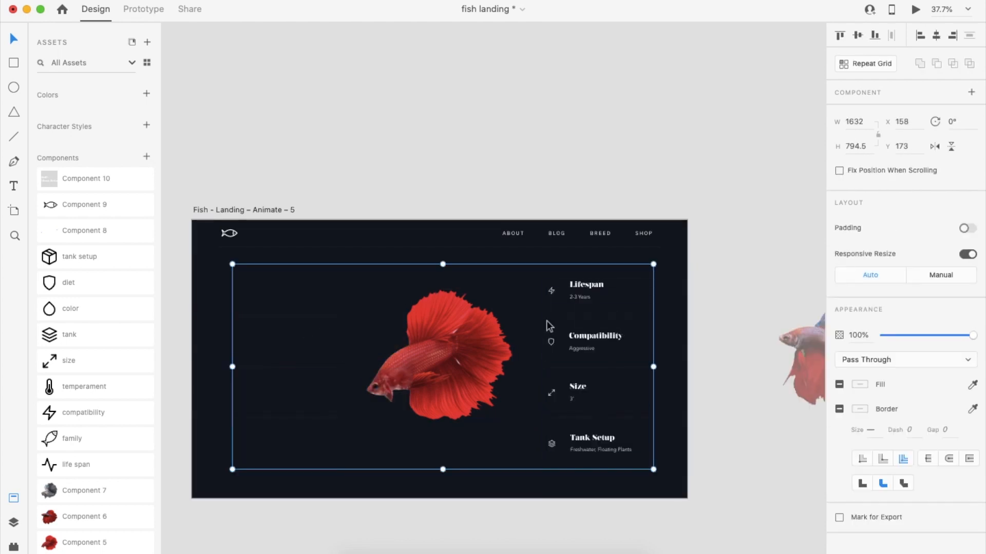
pyautogui.press('super+z')
pyautogui.press('super+z')
# Step: Cut and repaste the eight rectangles so they sit above both information columns, and group them
pyautogui.press('super+x')
pyautogui.press('super+v')
pyautogui.press('super+g')
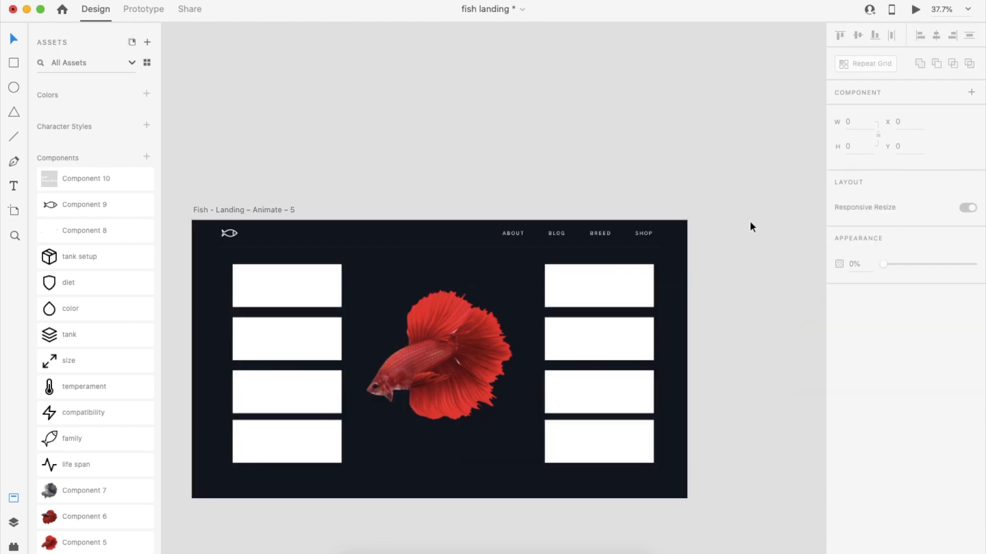
# Step: Fill the grouped cover rectangles on "Animate – 5" with the dark background color
pyautogui.click(860, 383)
pyautogui.click(721, 444)
pyautogui.click(685, 149)
# Step: Duplicate the "Fish - Landing – Animate – 5" artboard
pyautogui.scroll(-8, 614, 183)
pyautogui.click(484, 219)
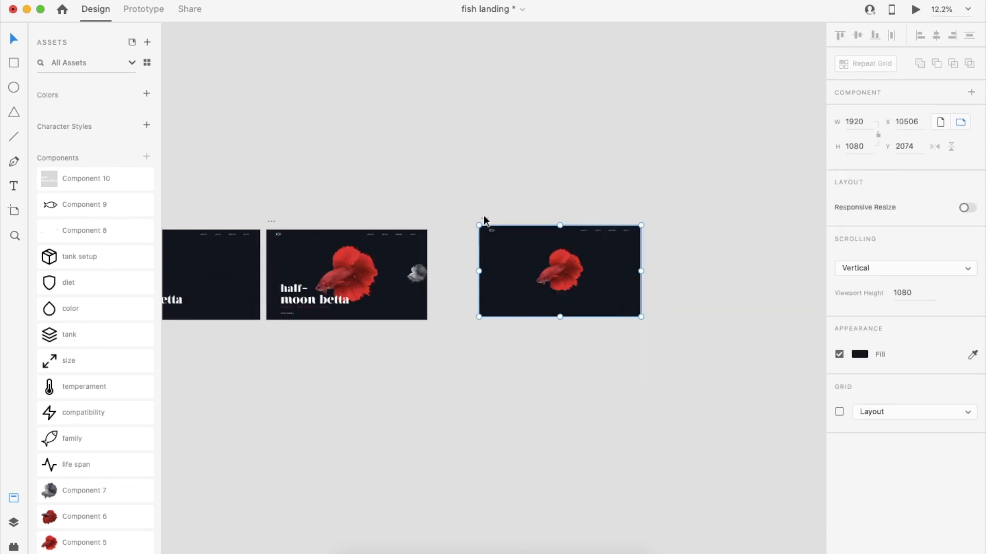
pyautogui.press('super+d')
pyautogui.hscroll(3, 560, 272)
# Step: Collapse the four left-column cover rectangles on "Animate – 6" upward to a height of 1 px, uncovering the items
pyautogui.doubleClick(560, 272)
pyautogui.scroll(8, 562, 271)
pyautogui.scroll(5, 464, 285)
pyautogui.click(462, 283)
pyautogui.moveTo(455, 295); pyautogui.dragTo(461, 239)
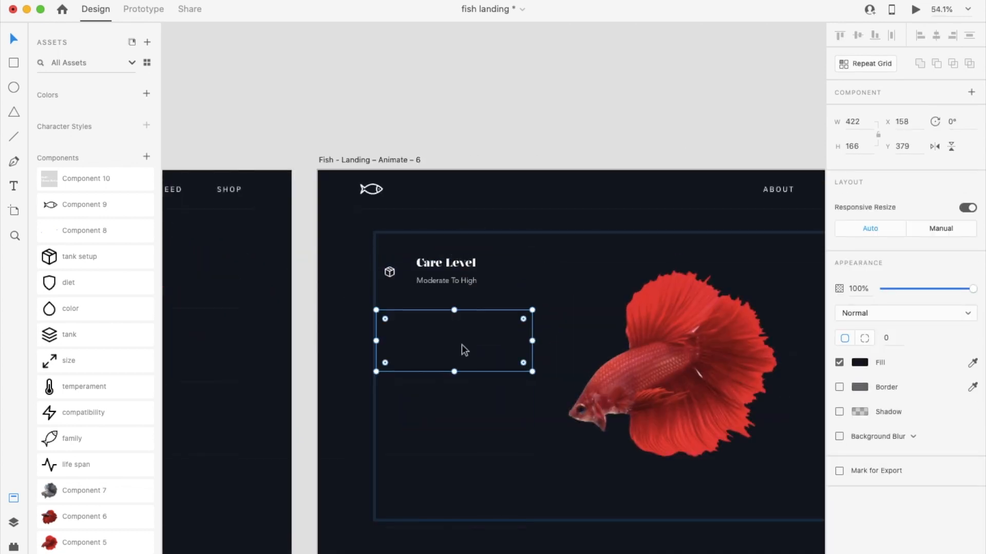
pyautogui.click(455, 484)
pyautogui.moveTo(455, 519); pyautogui.dragTo(455, 460)
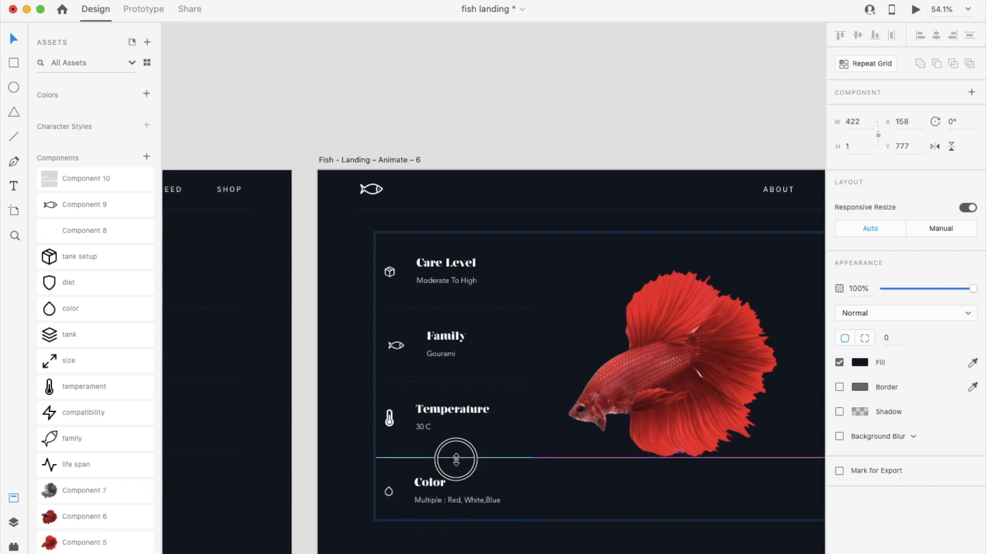
# Step: Collapse the right-column cover rectangles on "Animate – 6" upward to uncover the items from Tank Setup to Lifespan
pyautogui.hscroll(8, 456, 462)
pyautogui.click(461, 488)
pyautogui.moveTo(463, 518); pyautogui.dragTo(464, 455)
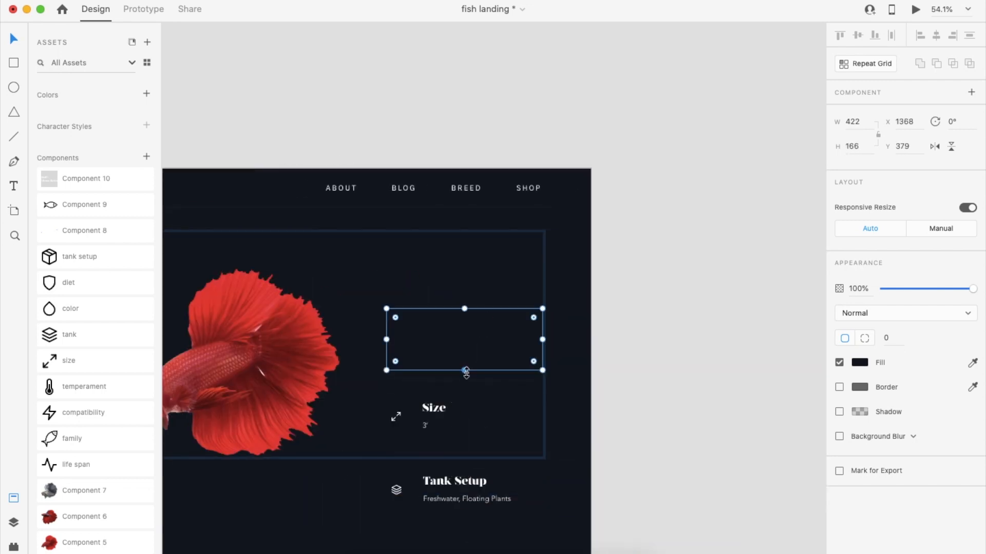
# Step: Lower the opacity of the cover rectangle group on "Animate – 5" to 0%
pyautogui.scroll(-8, 467, 241)
pyautogui.hscroll(-8, 467, 241)
pyautogui.click(395, 297)
pyautogui.moveTo(972, 335); pyautogui.dragTo(863, 325)
# Step: Return the cover rectangle group on "Animate – 5" to 100% opacity and hide the group instead
pyautogui.press('super+y')
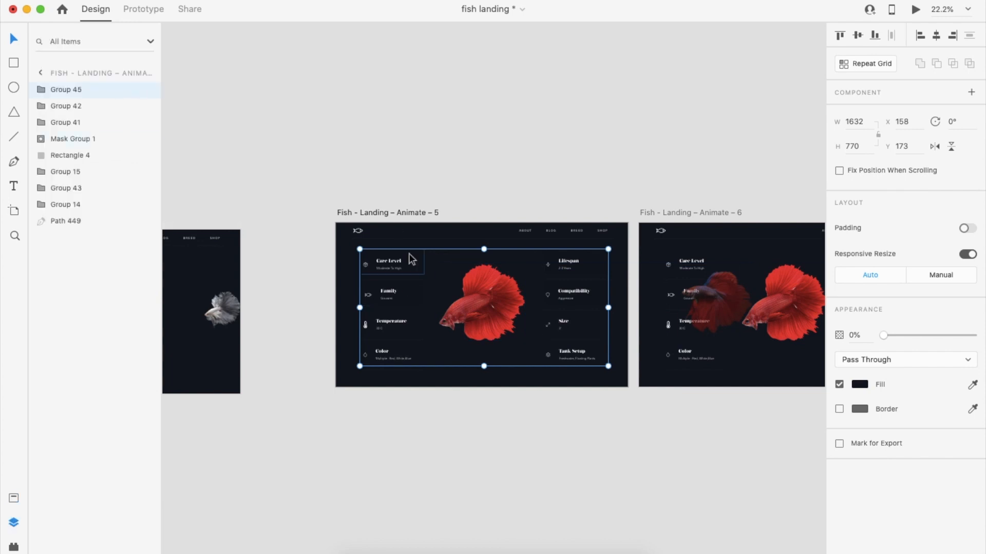
pyautogui.doubleClick(385, 262)
pyautogui.click(123, 90)
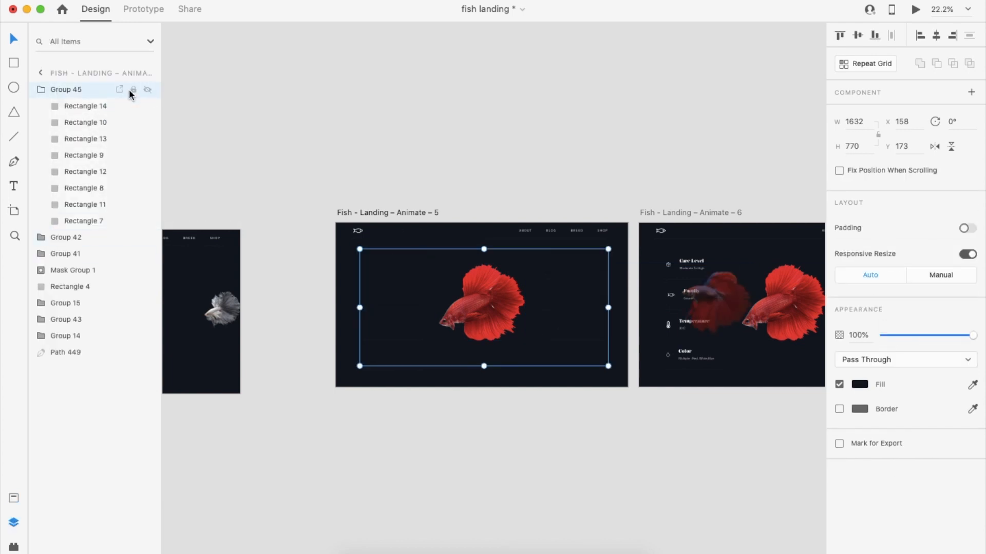
# Step: Shift the Care Level, Family, Temperature and Color items on "Animate – 5" slightly downward, one by one
pyautogui.scroll(6, 394, 266)
pyautogui.doubleClick(393, 265)
pyautogui.moveTo(393, 266); pyautogui.dragTo(394, 278)
pyautogui.moveTo(389, 316); pyautogui.dragTo(389, 329)
pyautogui.moveTo(378, 376); pyautogui.dragTo(377, 385)
pyautogui.moveTo(370, 432); pyautogui.dragTo(371, 440)
# Step: Shift the Tank Setup, Size, Compatibility and Lifespan items on "Animate – 5" slightly downward and show the cover group again
pyautogui.hscroll(3, 371, 441)
pyautogui.doubleClick(656, 429)
pyautogui.moveTo(656, 429); pyautogui.dragTo(656, 439)
pyautogui.moveTo(632, 365); pyautogui.dragTo(631, 375)
pyautogui.moveTo(642, 314); pyautogui.dragTo(642, 323)
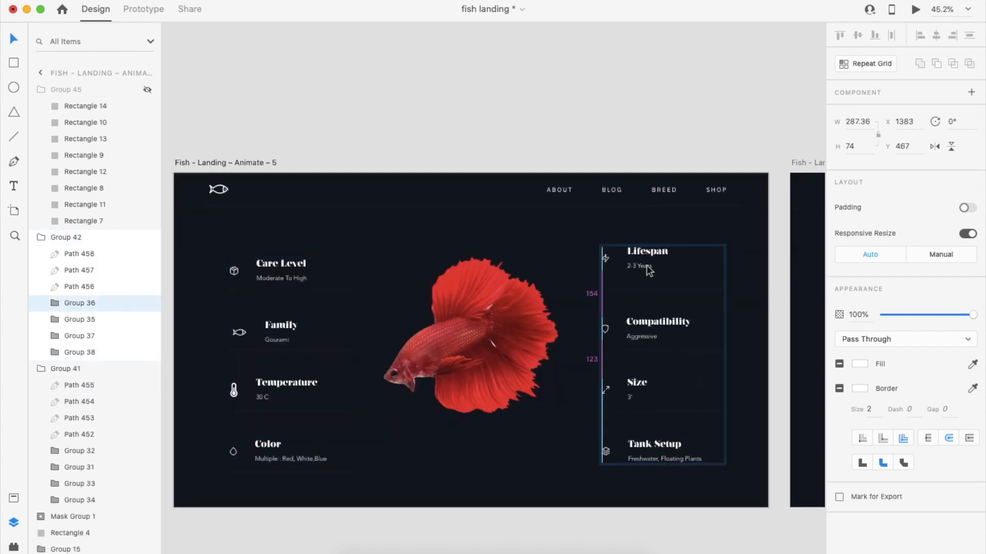
pyautogui.moveTo(646, 268); pyautogui.dragTo(646, 277)
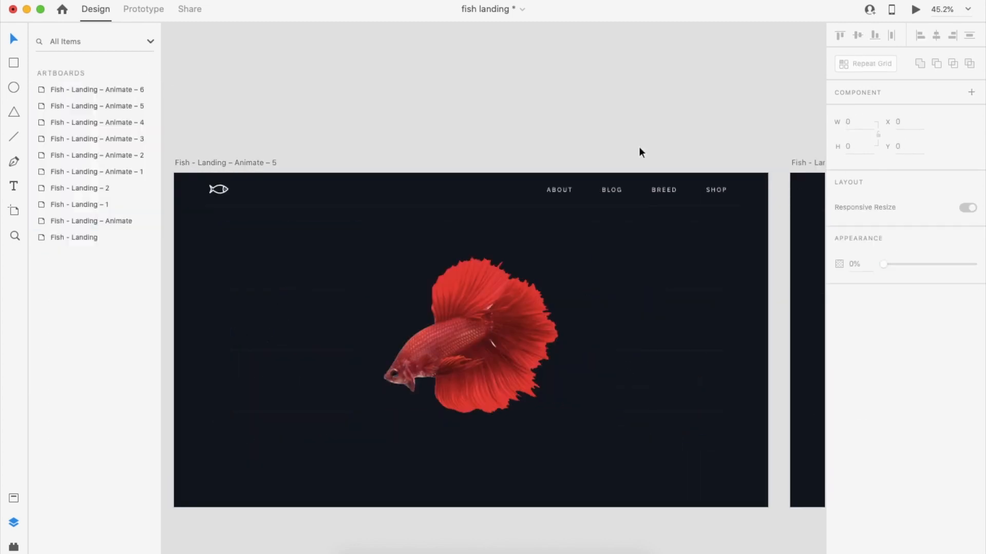
# Step: Link the red fish on "Animate – 4" to "Animate – 5" with a Tap trigger, Auto-Animate, Ease In-Out easing and 1.5 s duration
pyautogui.press('super+0')
pyautogui.doubleClick(364, 265)
pyautogui.click(143, 9)
pyautogui.moveTo(387, 268); pyautogui.dragTo(577, 261)
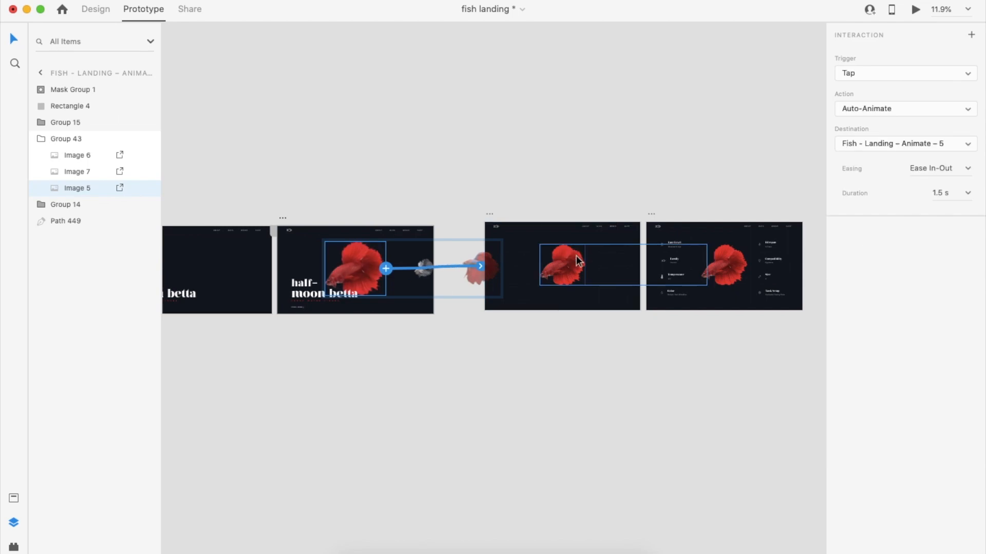
# Step: Link "Animate – 5" to "Animate – 6" and preview the prototype from the red artboard, tapping the red fish
pyautogui.click(616, 256)
pyautogui.moveTo(640, 253); pyautogui.dragTo(722, 266)
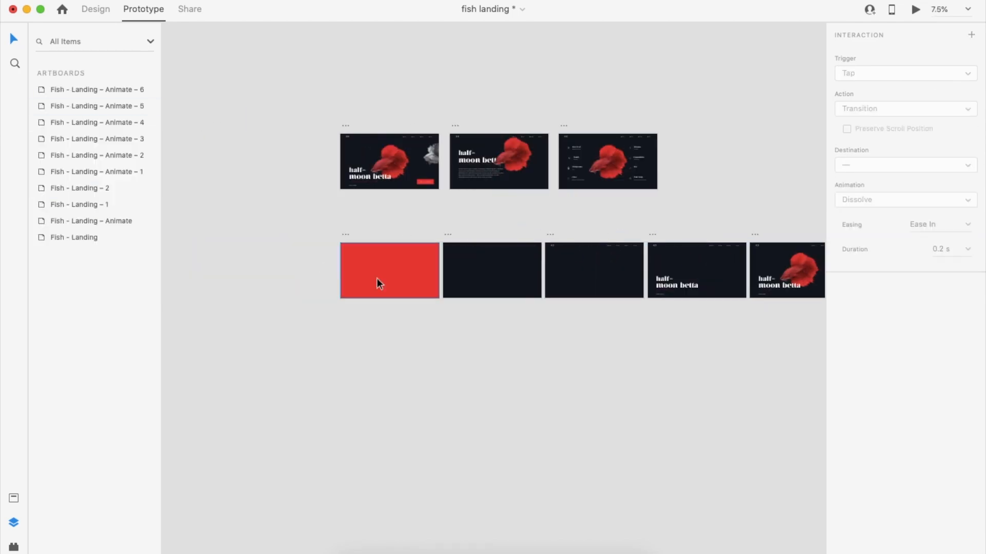
pyautogui.click(377, 279)
pyautogui.press('super+Return')
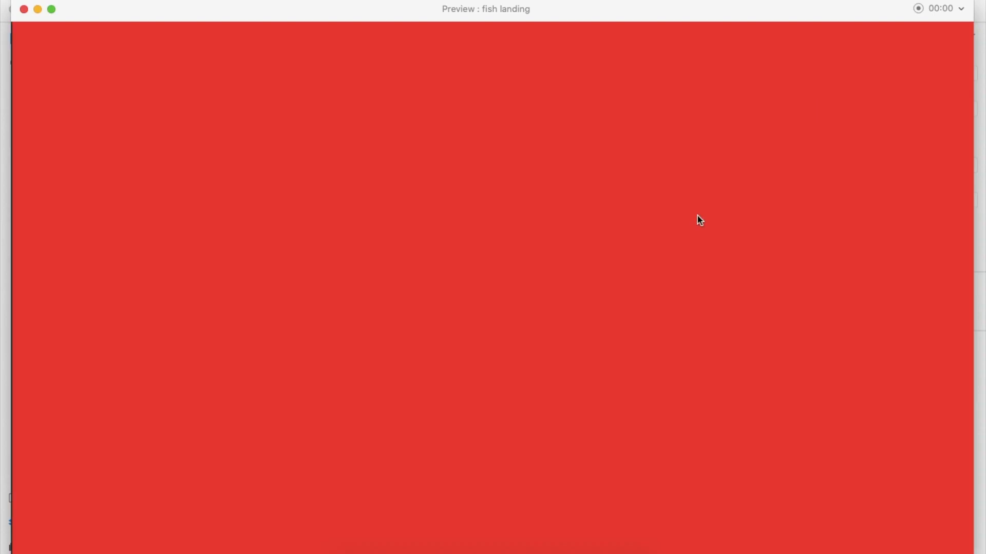
pyautogui.click(580, 369)
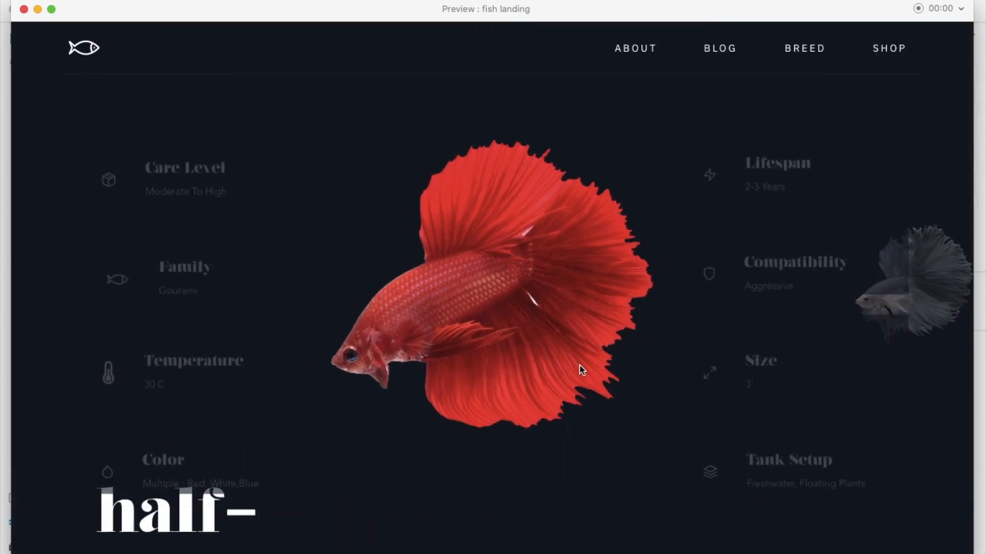
pyautogui.click(24, 9)
# Step: Set the Time trigger delay of the Auto-Animate link from "Animate – 5" to "Animate – 6" to 0.5 s
pyautogui.hscroll(8, 488, 331)
pyautogui.scroll(5, 548, 269)
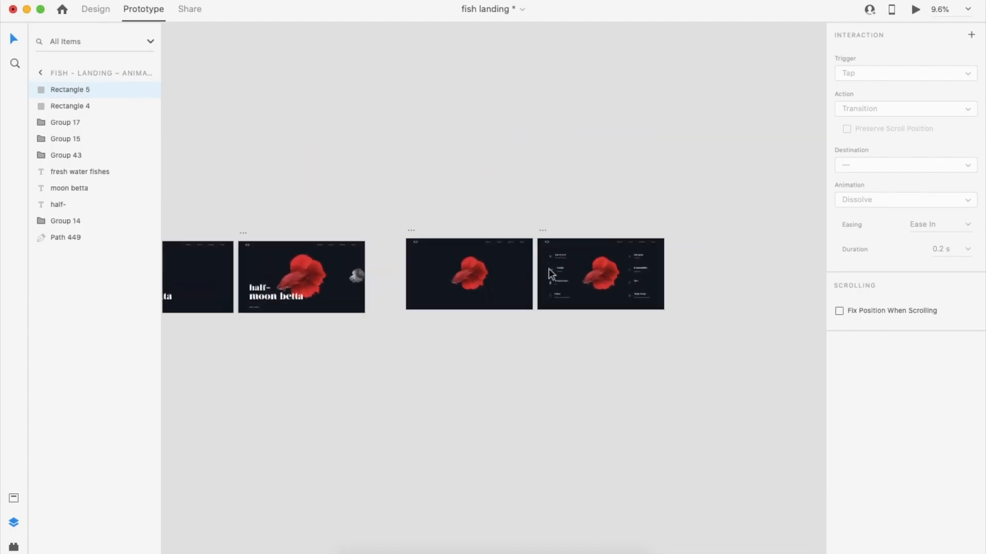
pyautogui.hscroll(-4, 549, 269)
pyautogui.click(317, 223)
pyautogui.click(549, 220)
pyautogui.write('.')
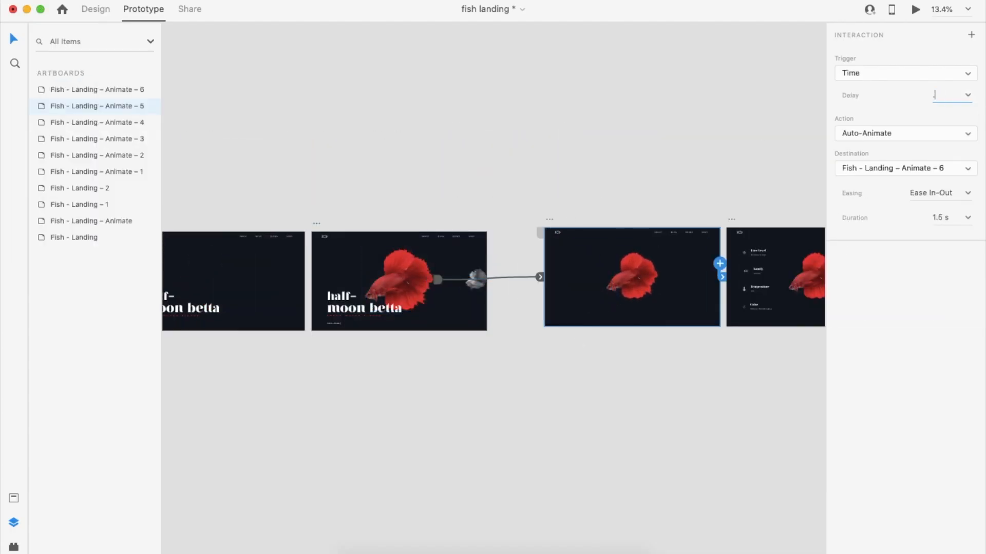
pyautogui.write('5')
pyautogui.press('Return')
# Step: Make the layers from Group 17 to Path 449 on the red artboard fully transparent, leaving out the two cover rectangles
pyautogui.scroll(-3, 708, 107)
pyautogui.hscroll(-6, 707, 107)
pyautogui.moveTo(227, 208); pyautogui.dragTo(327, 330)
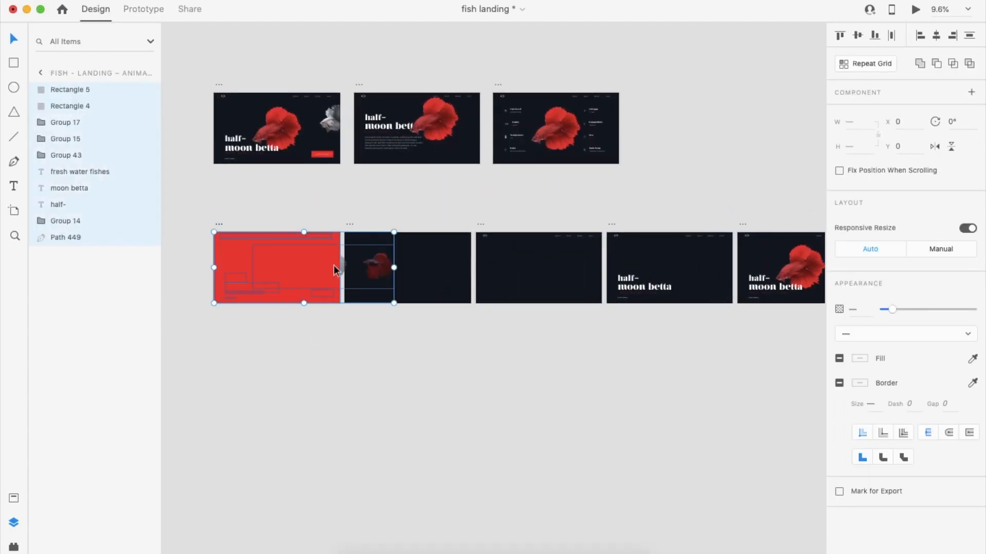
pyautogui.click(62, 123)
pyautogui.keyDown('shift'); pyautogui.click(72, 237); pyautogui.keyUp('shift')
pyautogui.moveTo(973, 310); pyautogui.dragTo(880, 310)
# Step: Make the layers from Group 17 to Path 449 on the dark artboard beside the red one fully transparent
pyautogui.click(433, 291)
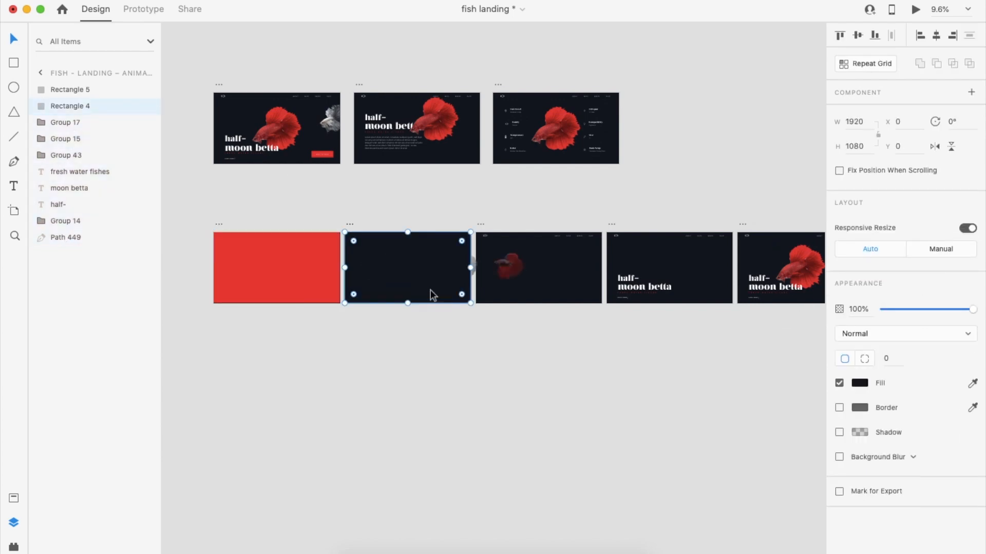
pyautogui.click(54, 124)
pyautogui.keyDown('shift'); pyautogui.click(66, 237); pyautogui.keyUp('shift')
pyautogui.moveTo(973, 310); pyautogui.dragTo(880, 310)
# Step: Preview the prototype from the red artboard and tap the red fish to check the transition to the details screen
pyautogui.click(293, 272)
pyautogui.click(915, 9)
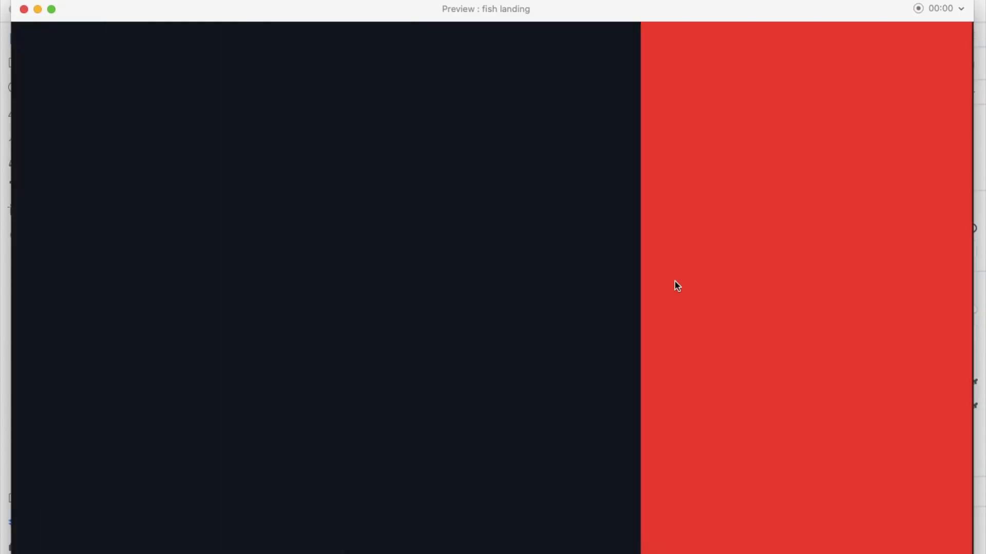
pyautogui.click(677, 288)
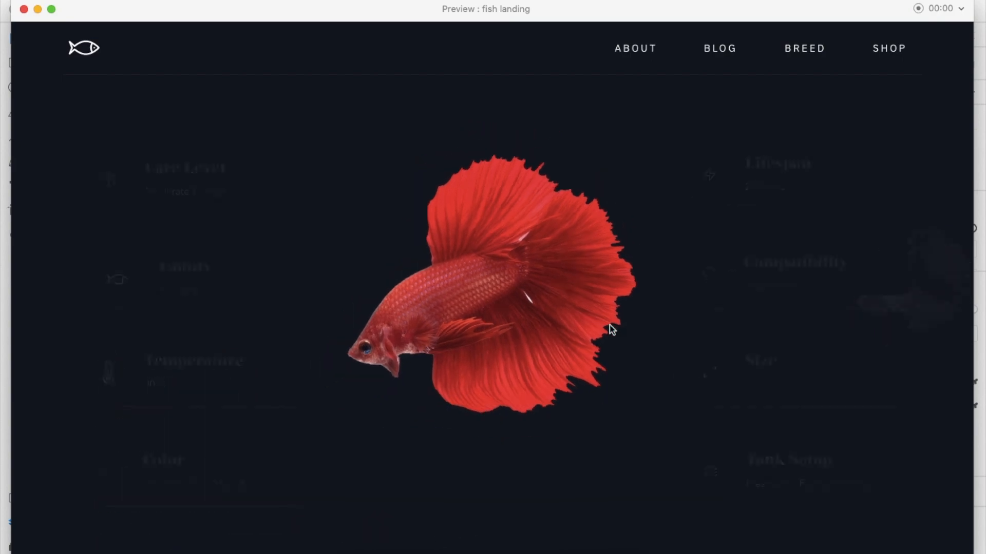
pyautogui.click(24, 9)
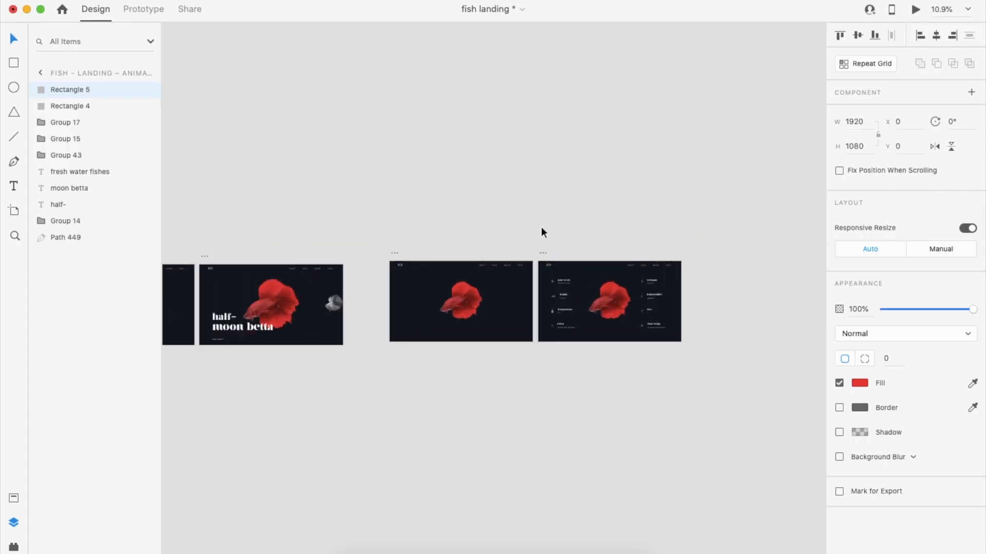
# Step: Link the red fish on "Animate – 6" back to "Animate – 5" with Tap, Auto-Animate, Ease In-Out and 1.5 s duration
pyautogui.doubleClick(610, 308)
pyautogui.hotkey('ctrl', 'Tab')
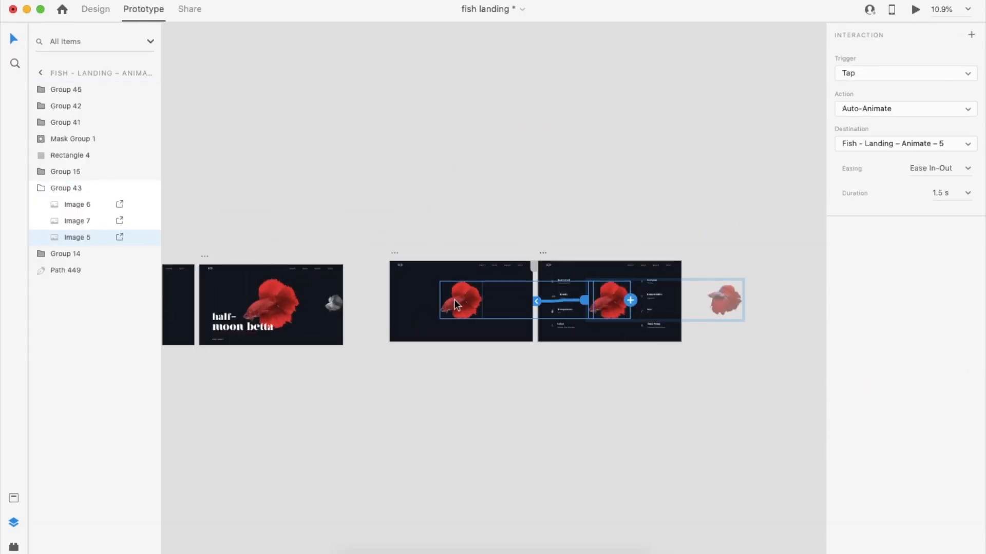
pyautogui.click(464, 222)
# Step: Try placing a copy of "Animate – 4" below "Animate – 5" and review the interaction on "Animate – 5"
pyautogui.hscroll(-3, 464, 222)
pyautogui.hscroll(-2, 547, 234)
pyautogui.click(389, 220)
pyautogui.hotkey('ctrl', 'Tab')
pyautogui.moveTo(389, 218); pyautogui.dragTo(578, 325)
pyautogui.click(641, 263)
pyautogui.click(578, 215)
pyautogui.hotkey('ctrl', 'Tab')
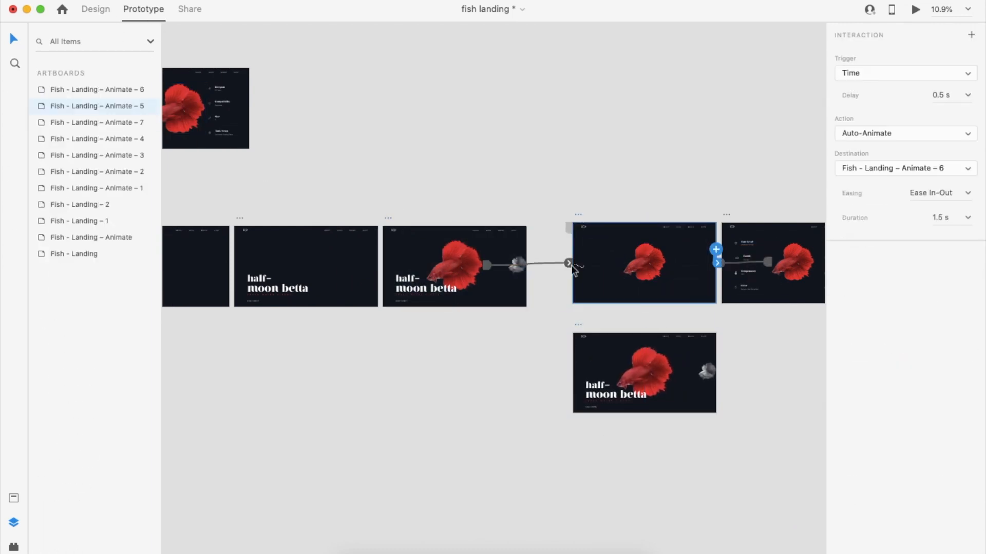
pyautogui.hscroll(3, 581, 308)
pyautogui.scroll(5, 580, 308)
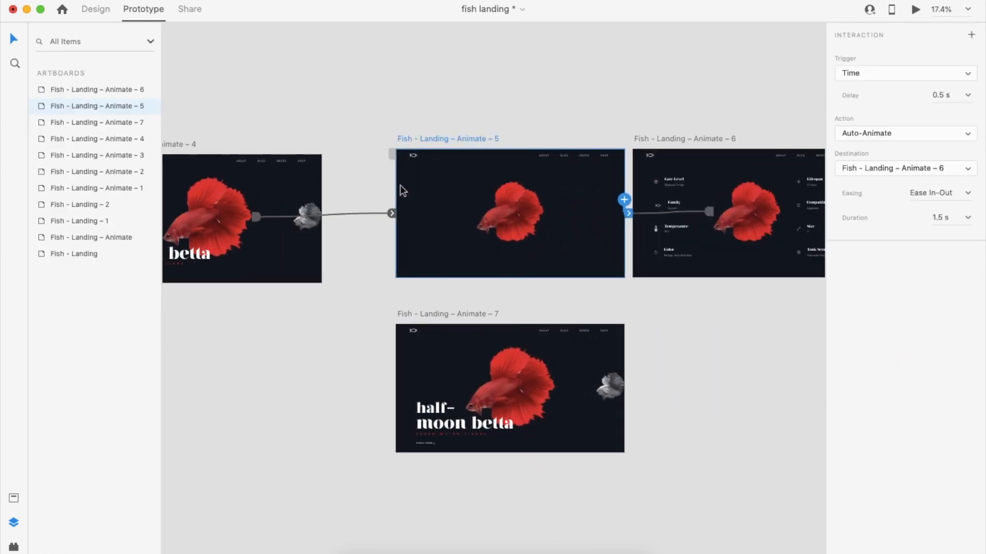
pyautogui.hotkey('ctrl', 'Tab')
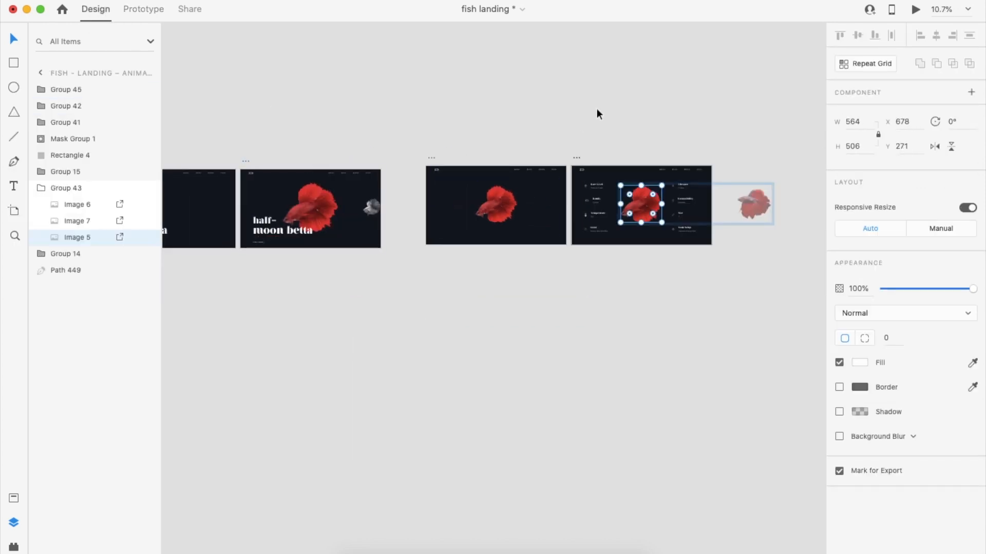
# Step: Place a copy of "Animate – 5" after "Animate – 6" and open the red fish on "Animate – 6" for prototype linking
pyautogui.click(148, 9)
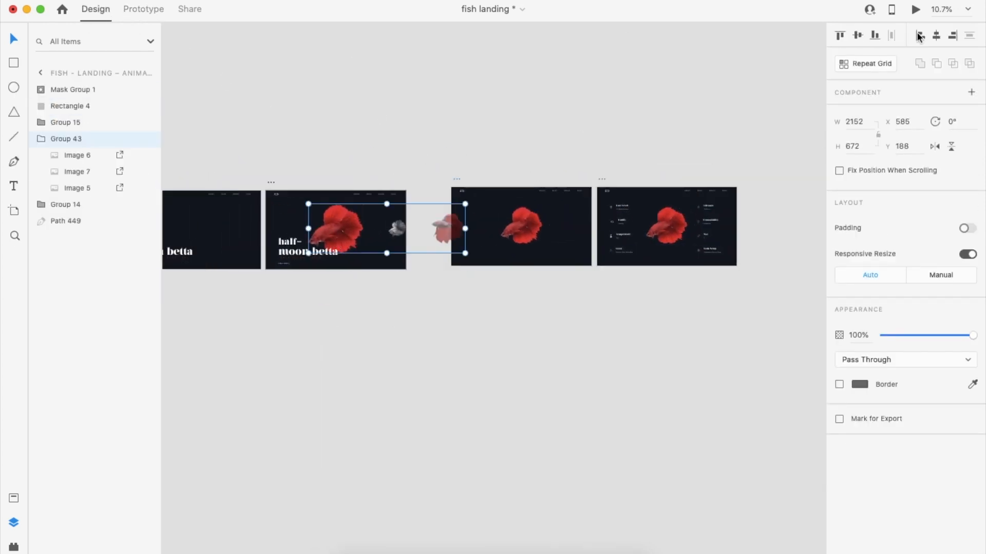
pyautogui.hotkey('ctrl', 'Return')
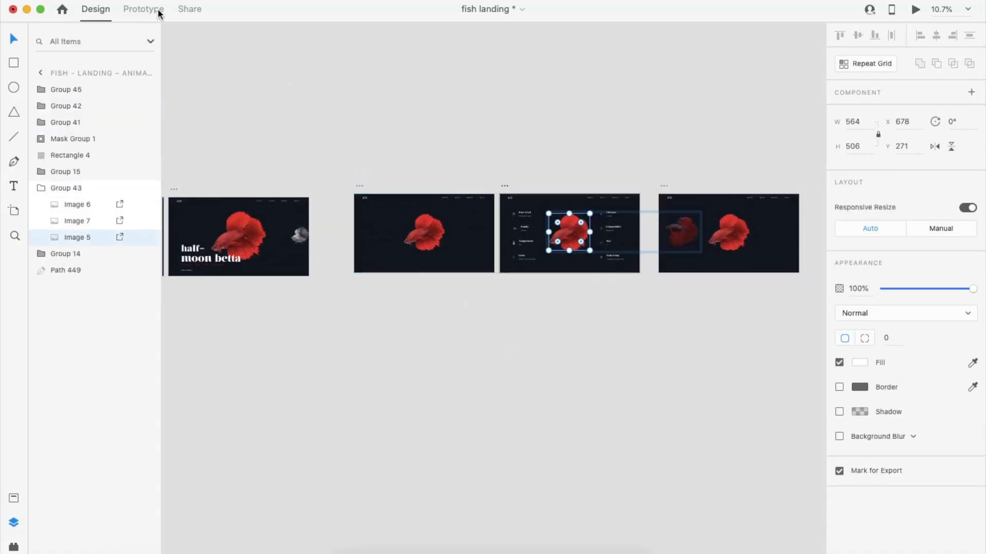
pyautogui.click(155, 9)
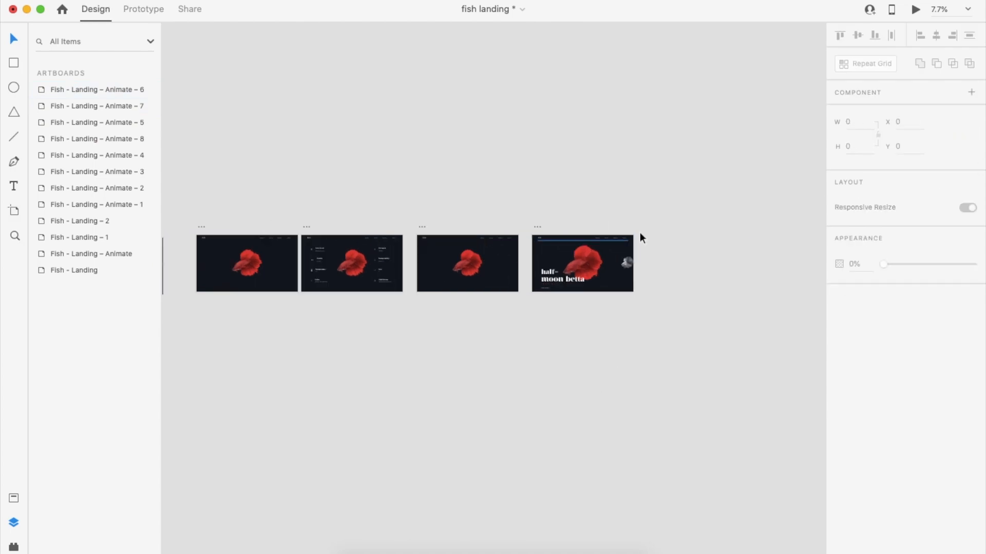
# Step: Duplicate "Animate – 8" directly below itself and put the white fish in the center of the copy in place of the red one
pyautogui.scroll(5, 640, 235)
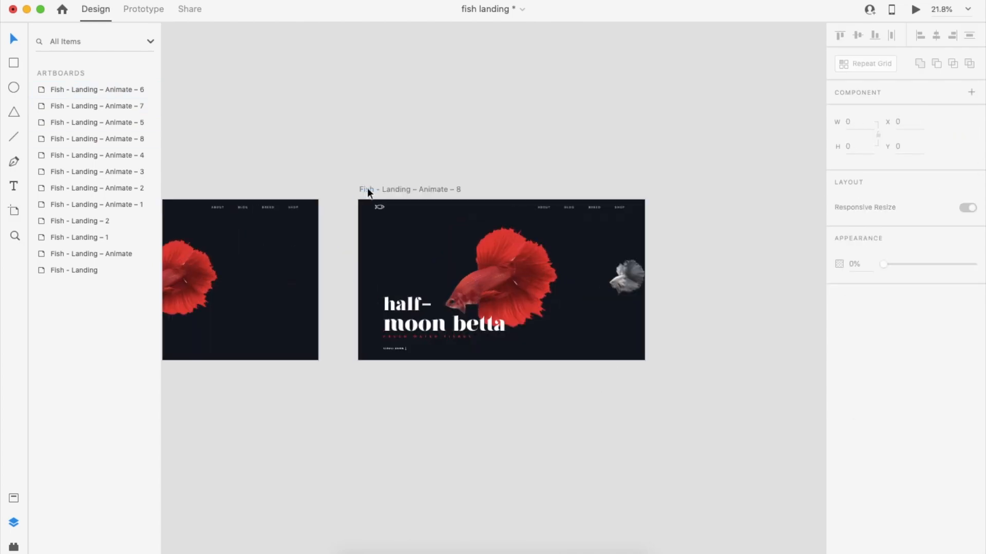
pyautogui.moveTo(365, 189); pyautogui.dragTo(367, 409)
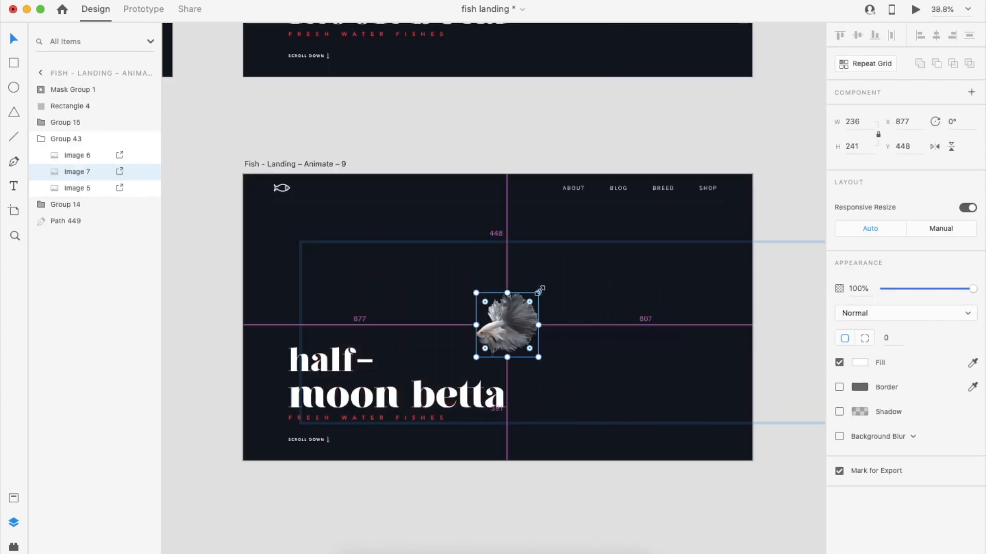
# Step: Enlarge the white fish on "Animate – 9" to about 754 × 769 and move the red-blue fish onto the artboard's right edge
pyautogui.moveTo(540, 290); pyautogui.dragTo(611, 223)
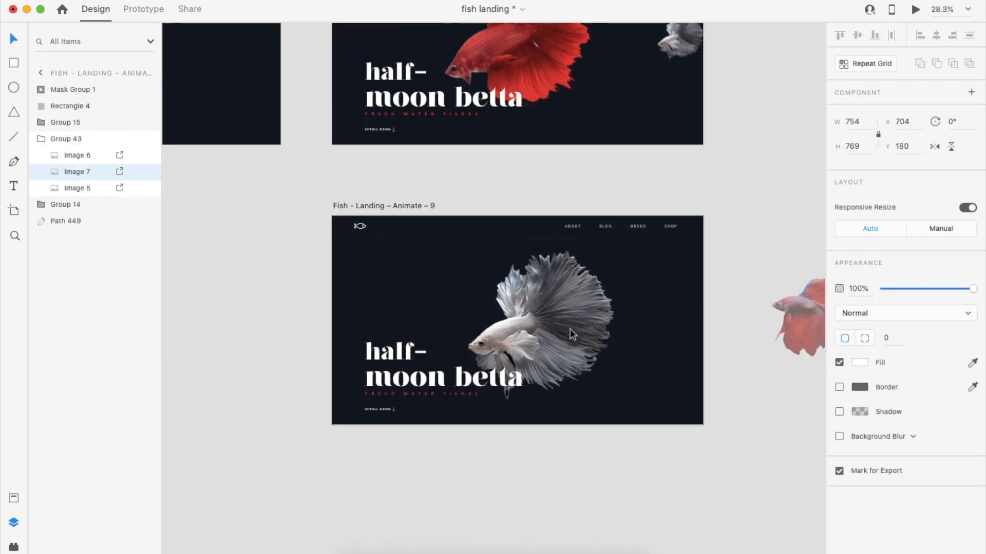
pyautogui.click(640, 330)
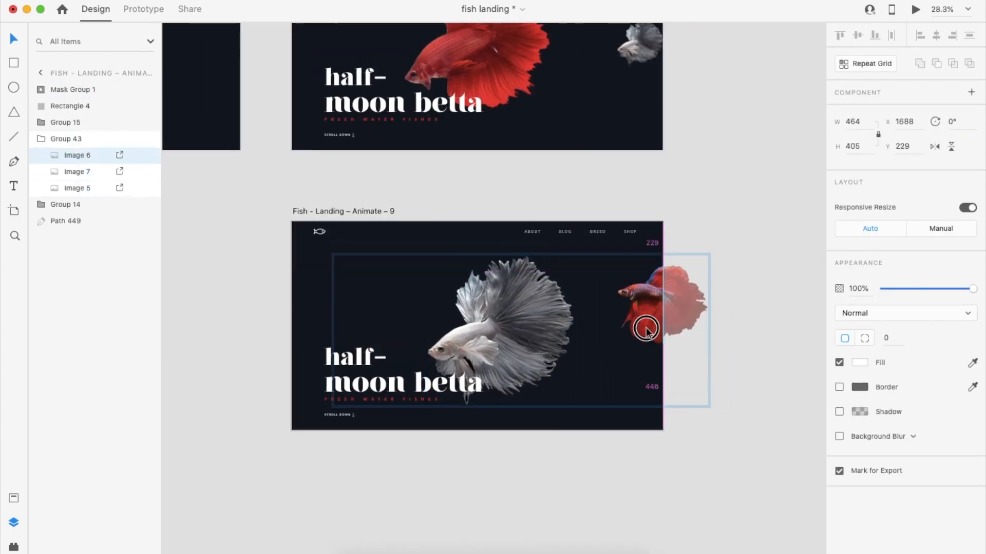
pyautogui.click(708, 286)
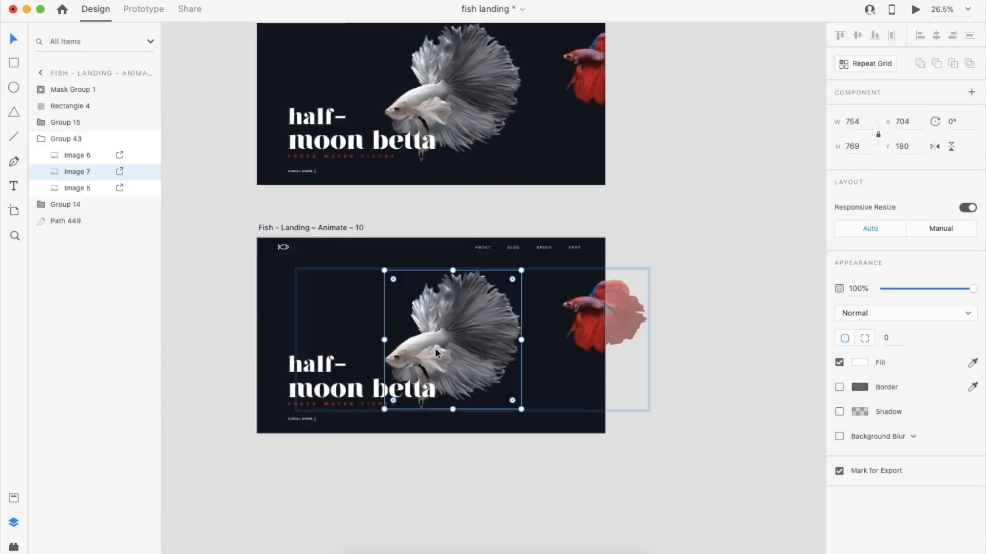
# Step: On a copy of "Animate – 9" placed below it, make the white fish fully transparent and enlarge the red-blue fish in the middle
pyautogui.click(880, 289)
pyautogui.moveTo(580, 327); pyautogui.dragTo(391, 347)
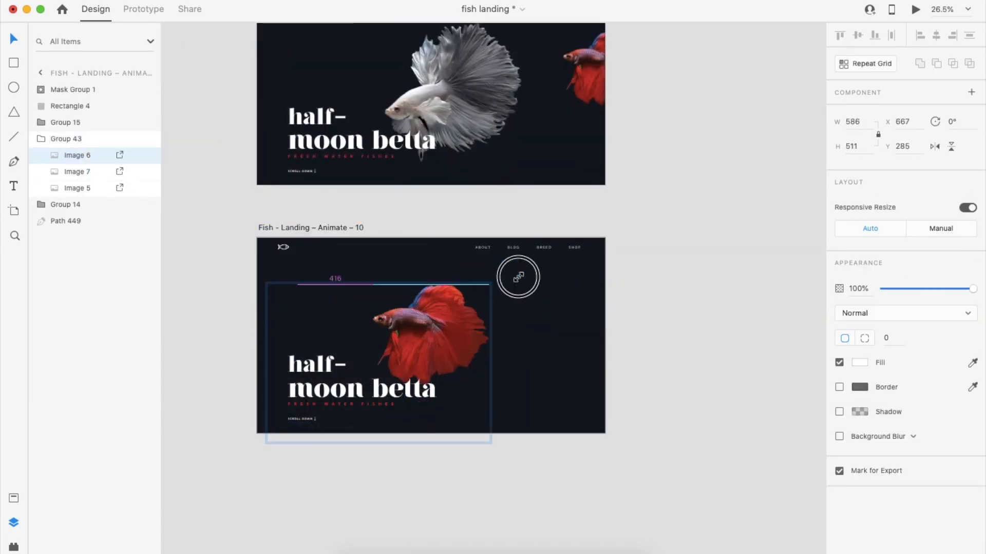
pyautogui.moveTo(518, 277); pyautogui.dragTo(469, 363)
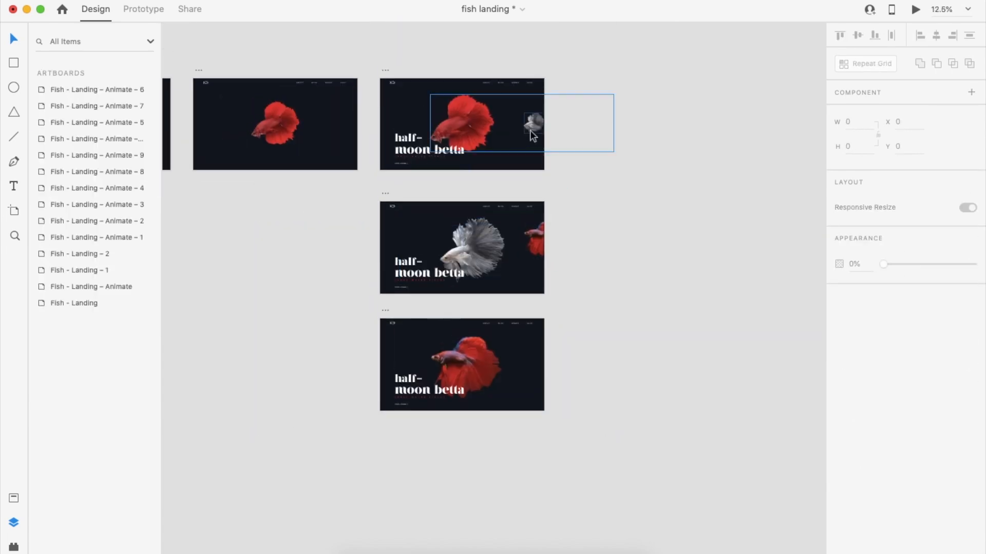
# Step: Link "Animate – 8"'s white fish to "Animate – 9" using Tap, Auto-Animate, Ease In-Out, 1.5 s, and "Animate – 9"'s red-blue fish to "Animate – 10"
pyautogui.click(149, 10)
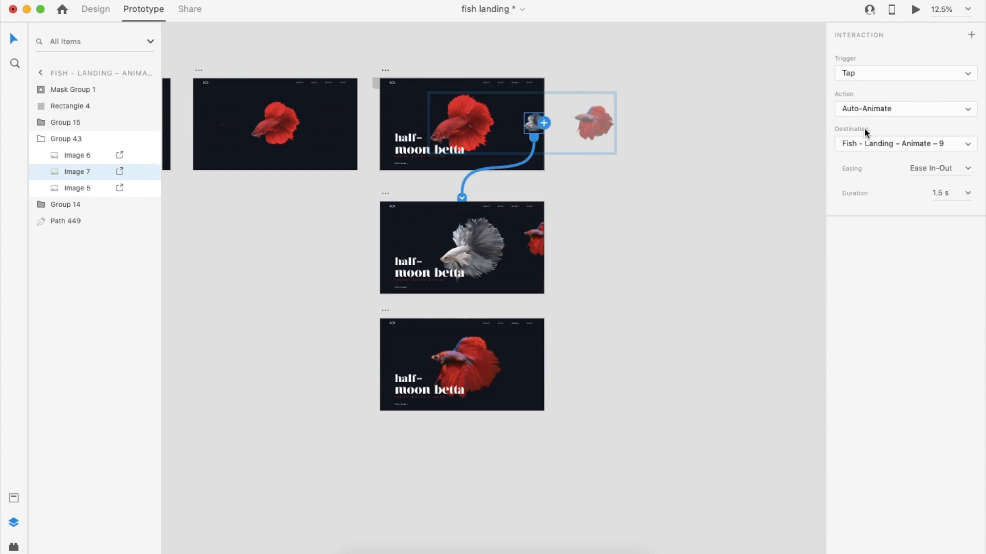
pyautogui.doubleClick(533, 240)
pyautogui.moveTo(565, 240); pyautogui.dragTo(472, 375)
# Step: Link the transparent white fish on "Animate – 10" back to "Animate – 9", and the fish at "Animate – 9"'s right edge to "Animate – 8"
pyautogui.doubleClick(422, 382)
pyautogui.moveTo(449, 382); pyautogui.dragTo(388, 267)
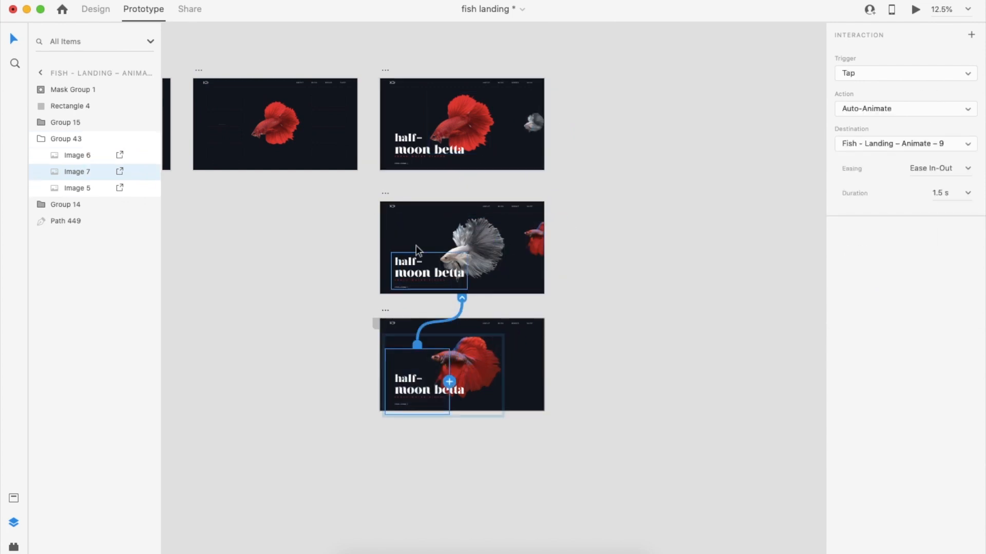
pyautogui.click(536, 241)
pyautogui.moveTo(565, 246); pyautogui.dragTo(514, 154)
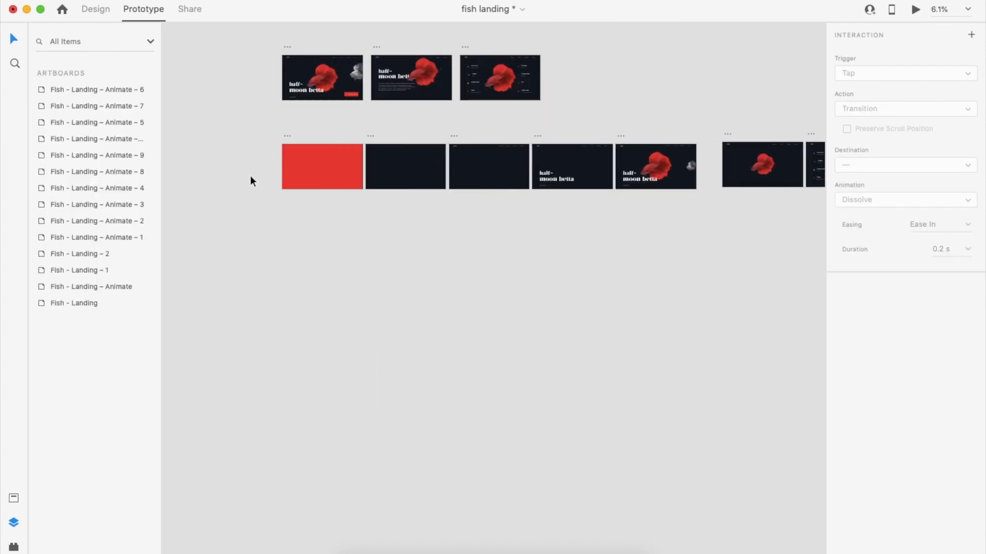
# Step: Preview the prototype from the red artboard, tapping the fish to check the details screen and the fish switching
pyautogui.press('super+Return')
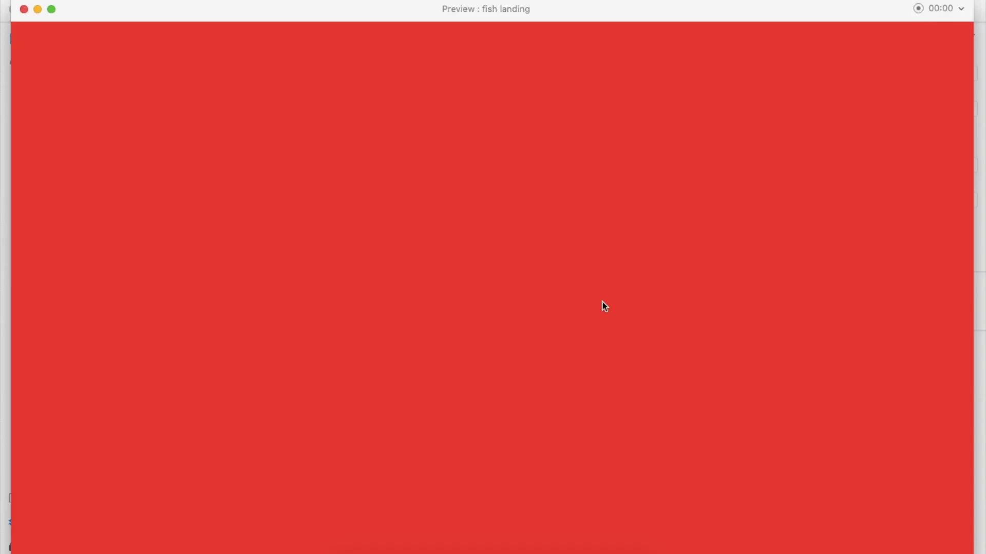
pyautogui.click(604, 307)
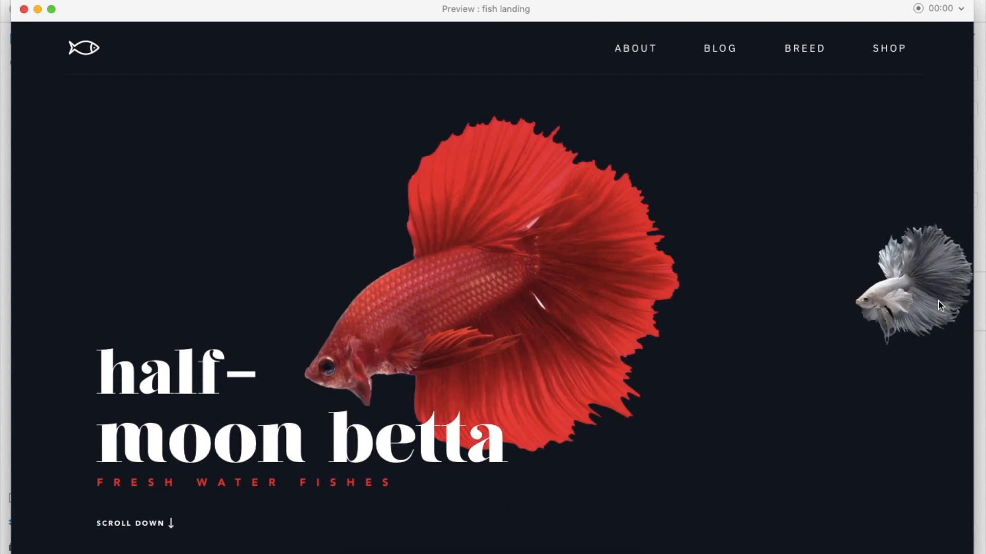
pyautogui.click(591, 294)
pyautogui.click(494, 333)
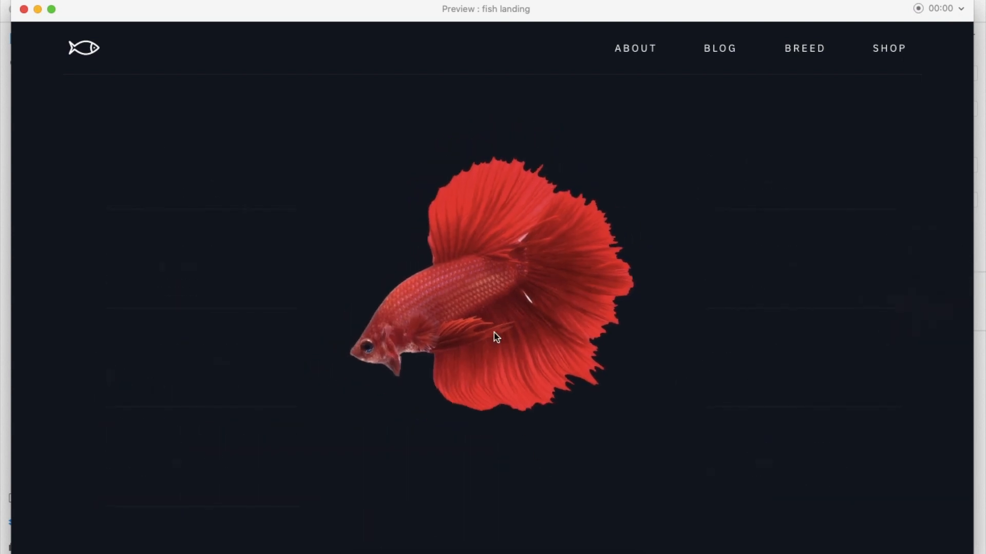
pyautogui.click(885, 286)
pyautogui.click(893, 280)
pyautogui.click(304, 369)
pyautogui.click(344, 351)
pyautogui.click(23, 9)
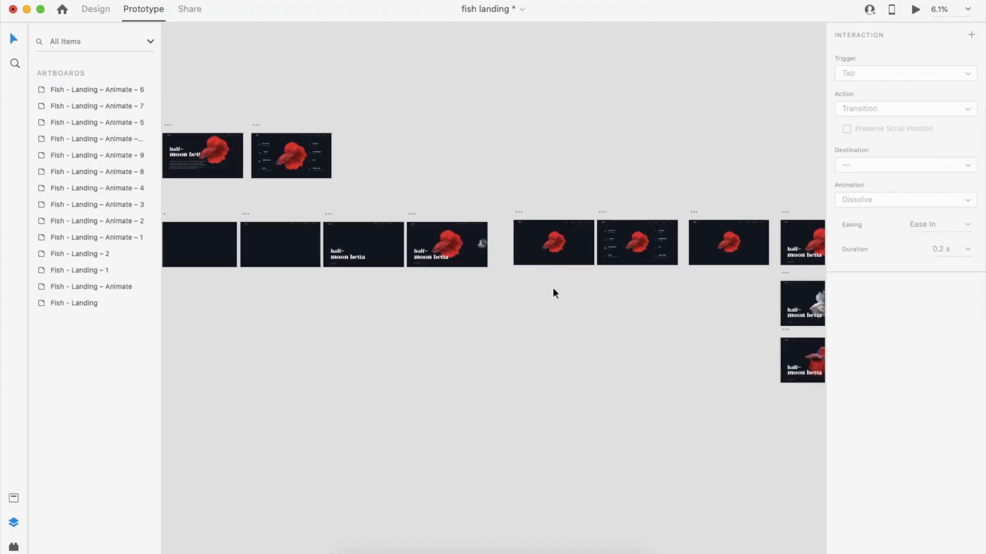
# Step: Duplicate "Animate – 8" to the right of itself
pyautogui.click(574, 198)
pyautogui.scroll(-5, 660, 195)
pyautogui.click(104, 12)
pyautogui.click(624, 192)
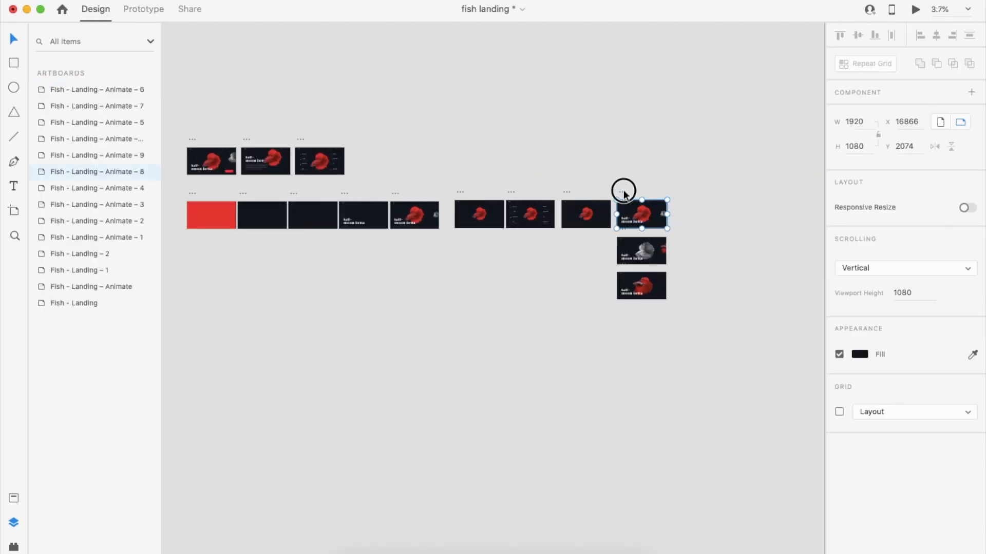
pyautogui.scroll(10, 717, 208)
pyautogui.click(576, 301)
pyautogui.scroll(-2, 577, 301)
# Step: Make the white fish and the red-blue fish on "Animate – 11" fully transparent
pyautogui.doubleClick(708, 288)
pyautogui.keyDown('shift'); pyautogui.click(806, 288); pyautogui.keyUp('shift')
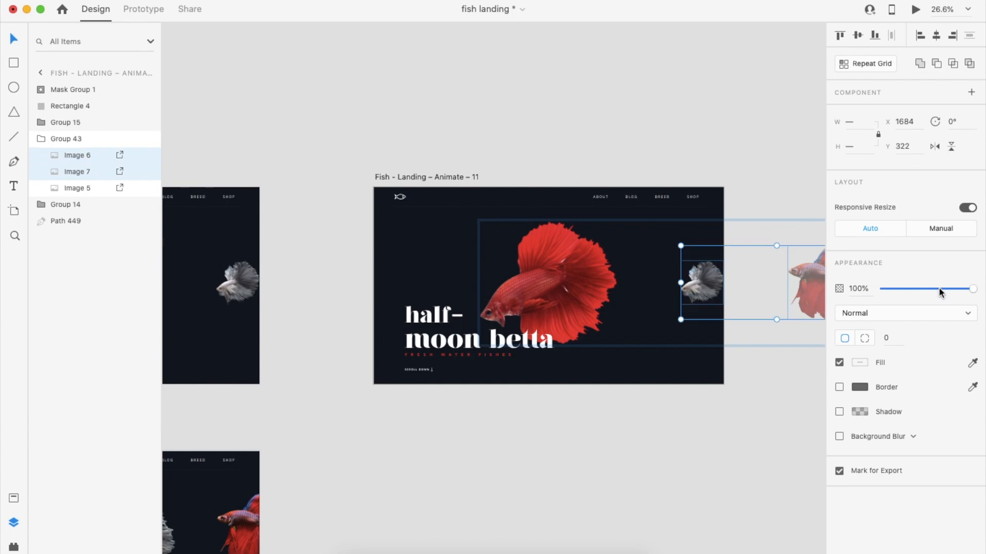
pyautogui.moveTo(972, 289); pyautogui.dragTo(880, 289)
# Step: Move the fish group and the "half-moon betta" text block on "Animate – 11" up together until the title sits near the header
pyautogui.click(552, 303)
pyautogui.keyDown('shift'); pyautogui.click(484, 348); pyautogui.keyUp('shift')
pyautogui.hotkey('shift', 'Up')
pyautogui.hotkey('shift', 'Up')
pyautogui.hotkey('shift', 'Up')
pyautogui.hotkey('shift', 'Up')
pyautogui.hotkey('shift', 'Up')
pyautogui.hotkey('shift', 'Up')
pyautogui.hotkey('shift', 'Up')
pyautogui.hotkey('shift', 'Up')
pyautogui.hotkey('shift', 'Up')
pyautogui.hotkey('shift', 'Up')
pyautogui.hotkey('shift', 'Up')
pyautogui.hotkey('shift', 'Up')
pyautogui.hotkey('shift', 'Up')
pyautogui.hotkey('shift', 'Up')
pyautogui.hotkey('shift', 'Up')
pyautogui.hotkey('shift', 'Up')
pyautogui.hotkey('shift', 'Up')
pyautogui.hotkey('shift', 'Up')
pyautogui.hotkey('shift', 'Up')
pyautogui.hotkey('shift', 'Up')
# Step: Move the red fish on "Animate – 11" down and slightly right so it sits fully inside the artboard beside the title
pyautogui.doubleClick(569, 215)
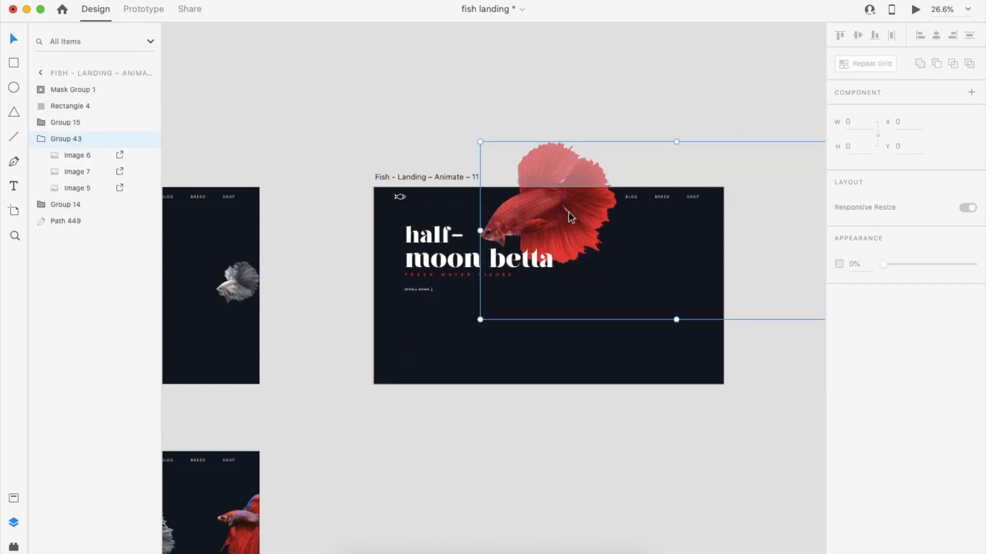
pyautogui.moveTo(568, 215); pyautogui.dragTo(590, 290)
pyautogui.click(595, 130)
# Step: Copy the lorem ipsum paragraph from the existing artboard into "Animate – 11" and place it below the title block
pyautogui.scroll(-8, 594, 129)
pyautogui.click(283, 396)
pyautogui.press('super+c')
pyautogui.scroll(6, 616, 266)
pyautogui.click(616, 267)
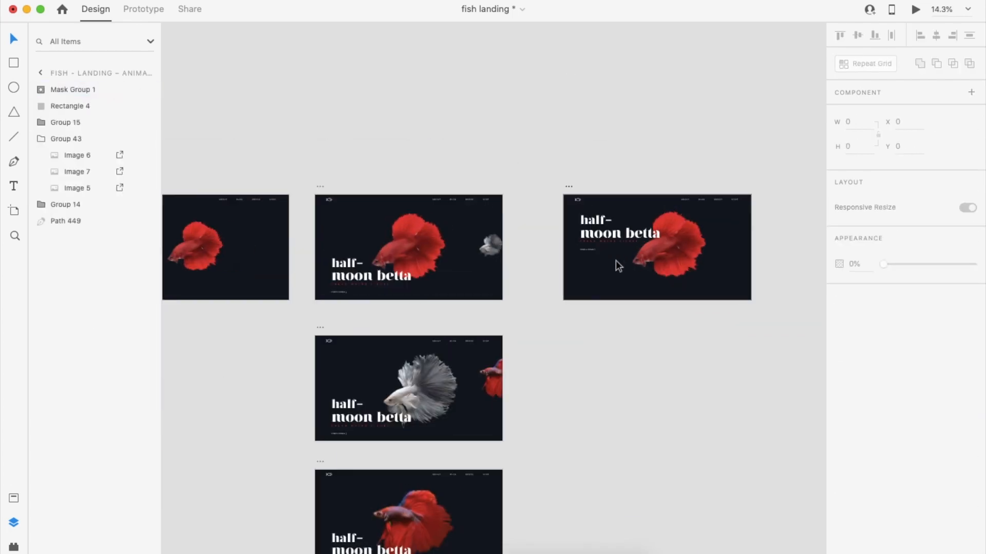
pyautogui.scroll(4, 616, 267)
pyautogui.press('super+v')
pyautogui.scroll(4, 631, 269)
pyautogui.doubleClick(630, 269)
pyautogui.moveTo(629, 269); pyautogui.dragTo(629, 242)
pyautogui.scroll(-4, 629, 243)
pyautogui.click(607, 359)
pyautogui.scroll(-5, 606, 354)
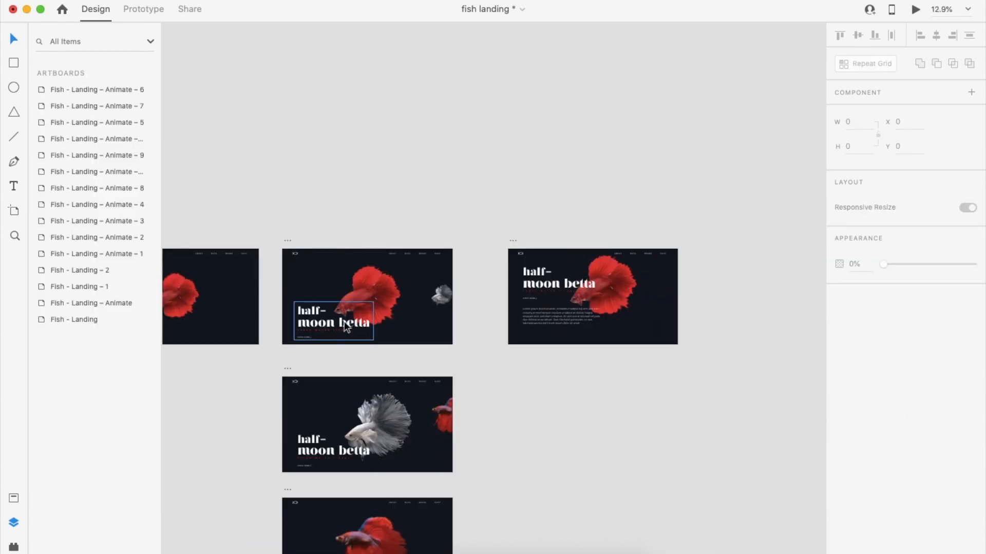
# Step: Duplicate "Animate – 11" and place the copy to its right with a gap between the two artboards
pyautogui.click(583, 324)
pyautogui.click(514, 240)
pyautogui.press('super+d')
pyautogui.hscroll(3, 596, 202)
pyautogui.click(596, 202)
pyautogui.hscroll(-3, 596, 202)
pyautogui.moveTo(666, 237); pyautogui.dragTo(700, 236)
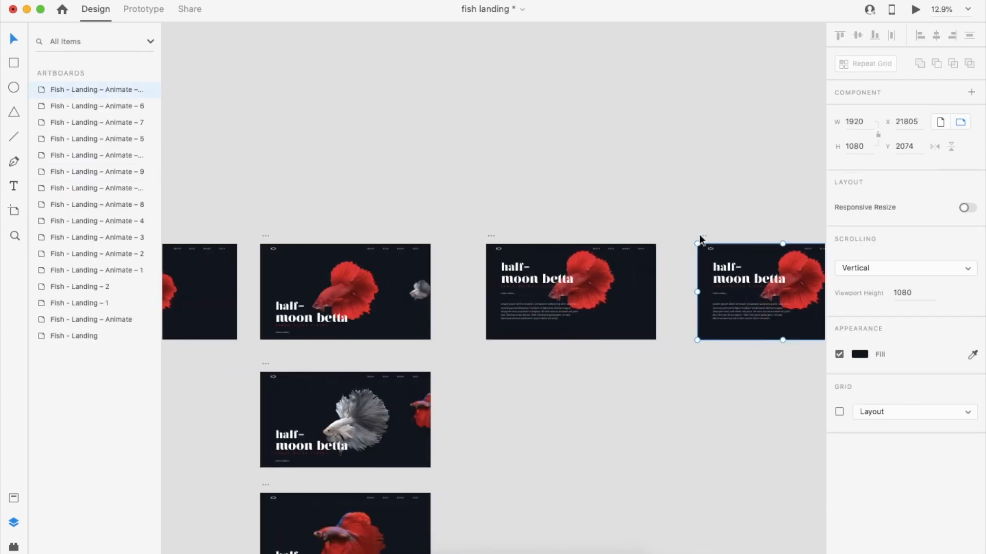
# Step: Delete the lorem ipsum paragraph from "Animate – 11" and move its red fish down
pyautogui.click(545, 313)
pyautogui.click(917, 453)
pyautogui.doubleClick(598, 303)
pyautogui.moveTo(598, 303); pyautogui.dragTo(598, 325)
pyautogui.click(599, 356)
# Step: Link "scroll down" on the main red fish artboard to "Animate – 11", which auto-animates to "Animate – 12" after 0.5 s with Ease In-Out over 1.5 s
pyautogui.doubleClick(282, 333)
pyautogui.doubleClick(282, 333)
pyautogui.click(146, 9)
pyautogui.moveTo(288, 333)
pyautogui.mouseDown()
pyautogui.moveTo(519, 294)
pyautogui.moveTo(547, 273)
pyautogui.moveTo(620, 306)
pyautogui.mouseUp()
pyautogui.hscroll(3, 718, 235)
pyautogui.click(351, 229)
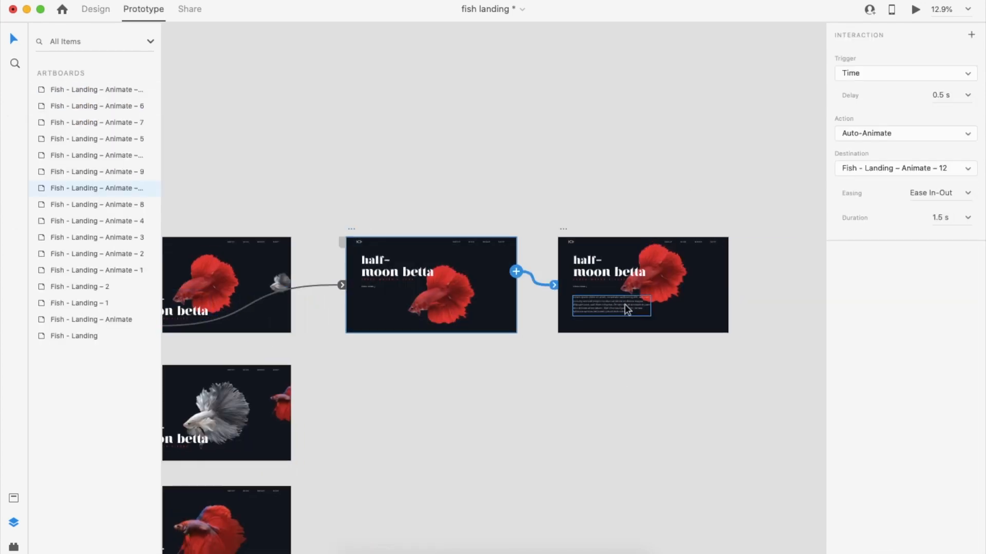
# Step: Preview the main red fish artboard and test its "scroll down" link to the description screen
pyautogui.scroll(-2, 627, 310)
pyautogui.hscroll(-3, 627, 310)
pyautogui.click(426, 294)
pyautogui.press('super+Return')
pyautogui.click(150, 526)
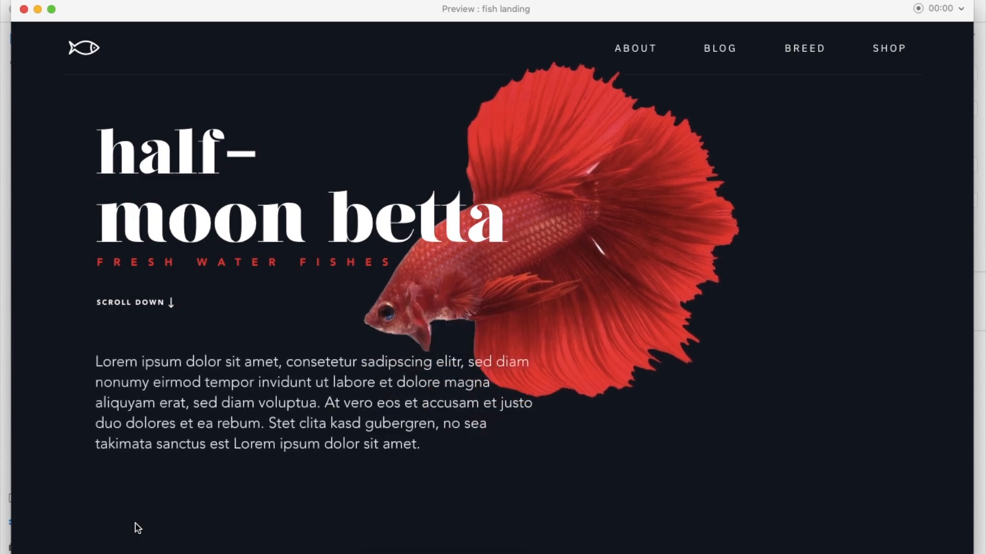
pyautogui.click(24, 9)
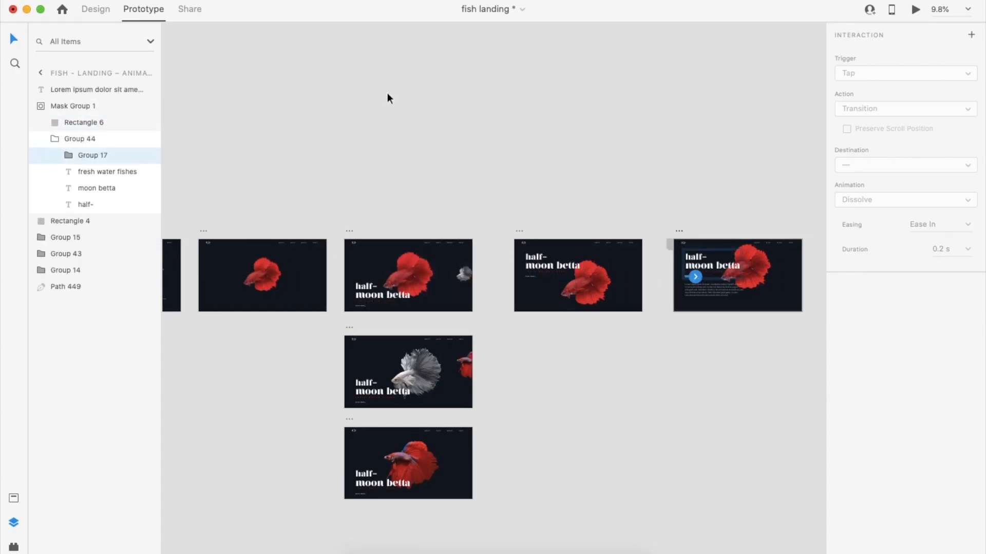
pyautogui.press('super+Return')
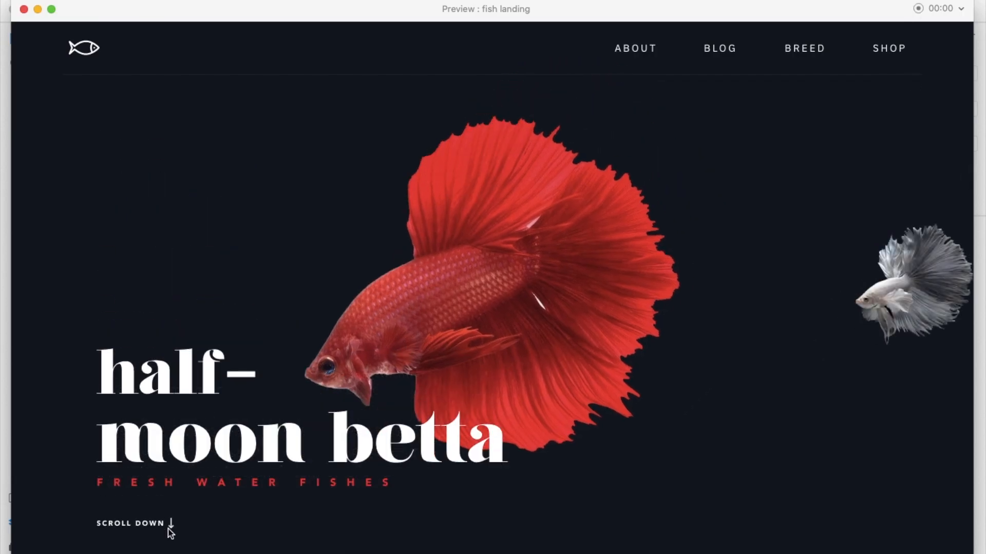
pyautogui.click(25, 9)
# Step: Move the red fish on "Animate – 11" slightly up and to the left
pyautogui.doubleClick(586, 288)
pyautogui.click(95, 10)
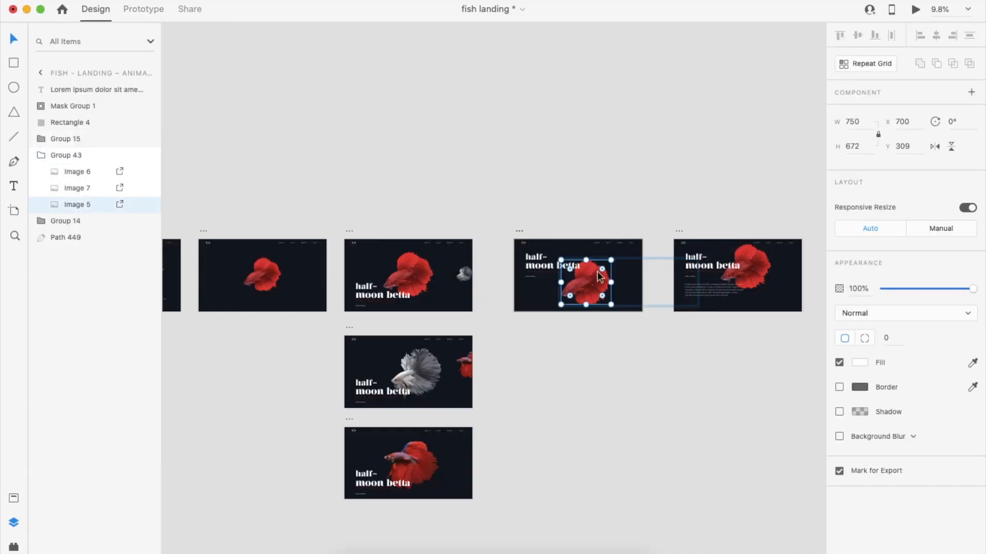
pyautogui.scroll(3, 598, 275)
pyautogui.moveTo(584, 305); pyautogui.dragTo(579, 296)
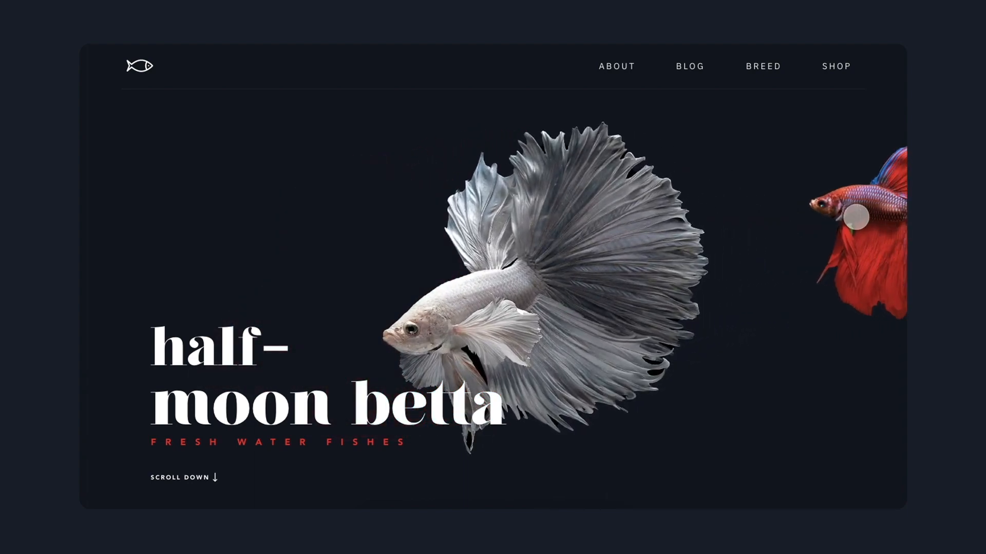
# Step: Test the fish switching in the preview by going to the red-blue fish and back through the white one to the red fish
pyautogui.click(855, 217)
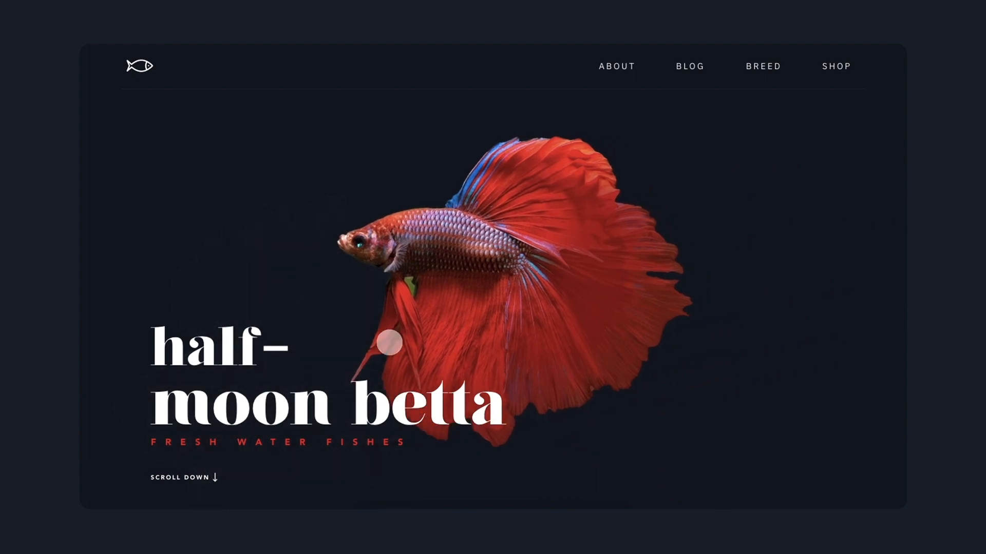
pyautogui.moveTo(316, 382); pyautogui.dragTo(647, 303)
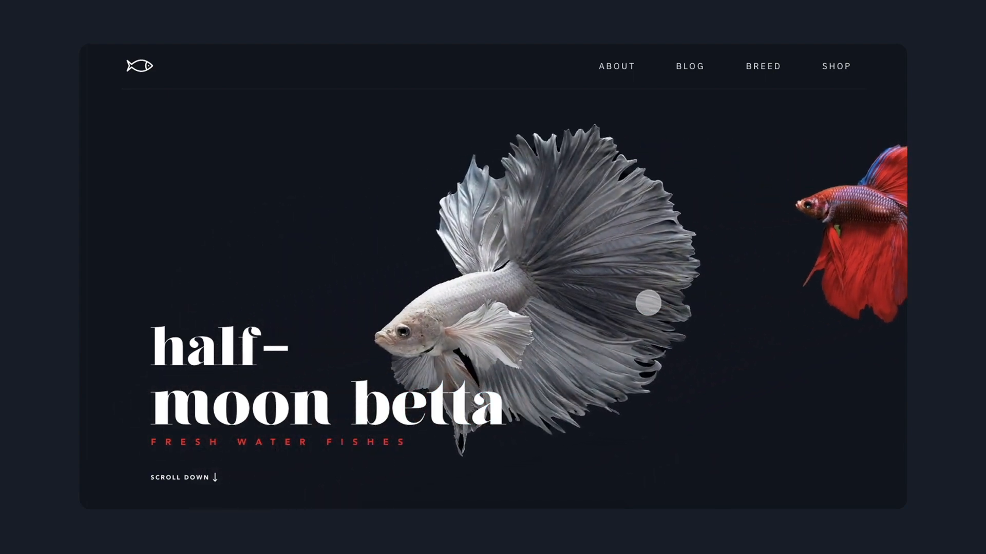
pyautogui.click(330, 358)
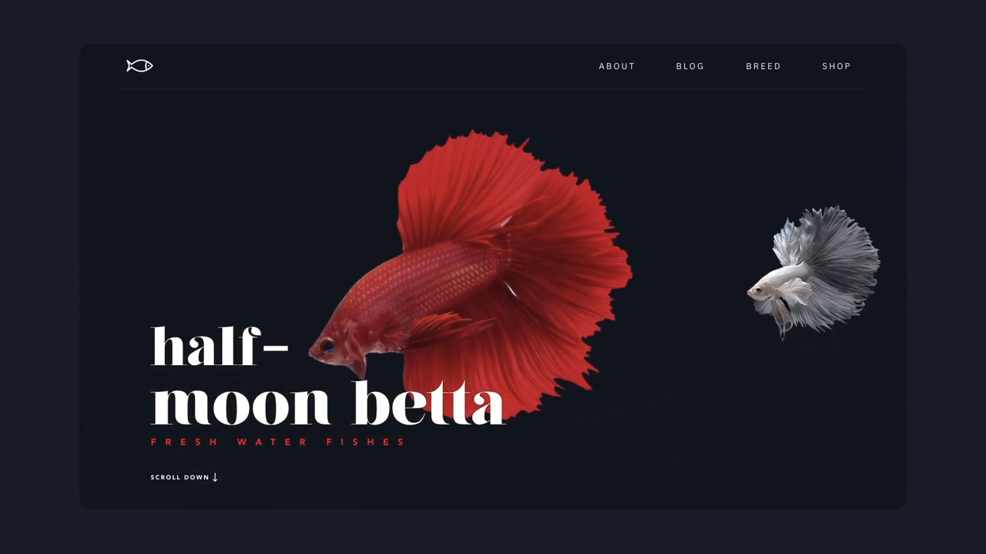
# Step: Test opening and closing the description with "scroll down" in the preview, ending with a switch to the white fish
pyautogui.click(186, 477)
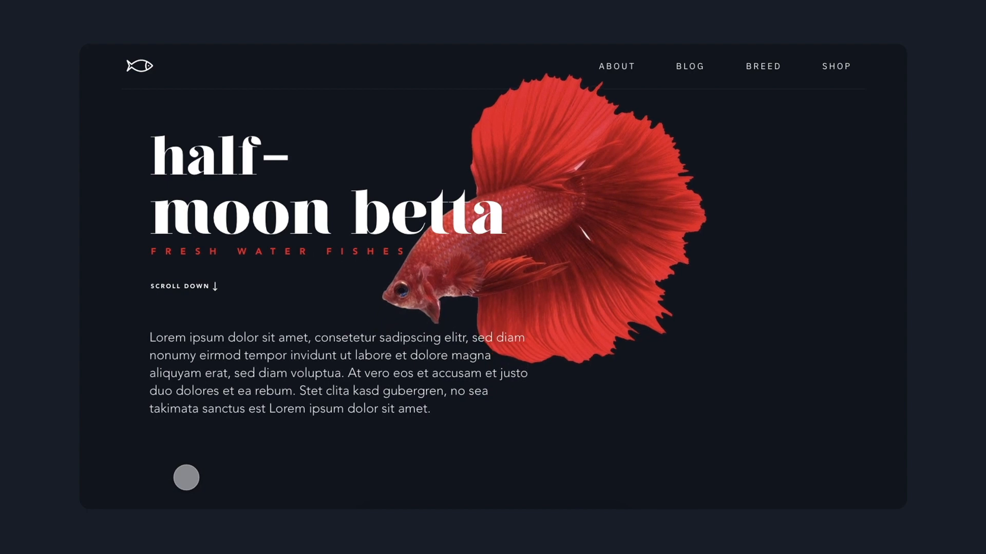
pyautogui.click(191, 288)
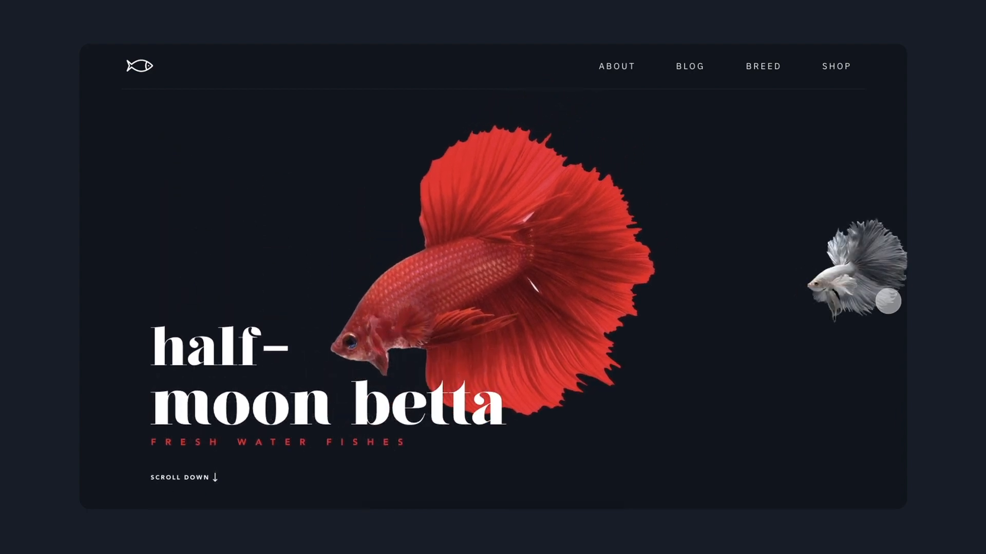
pyautogui.click(876, 282)
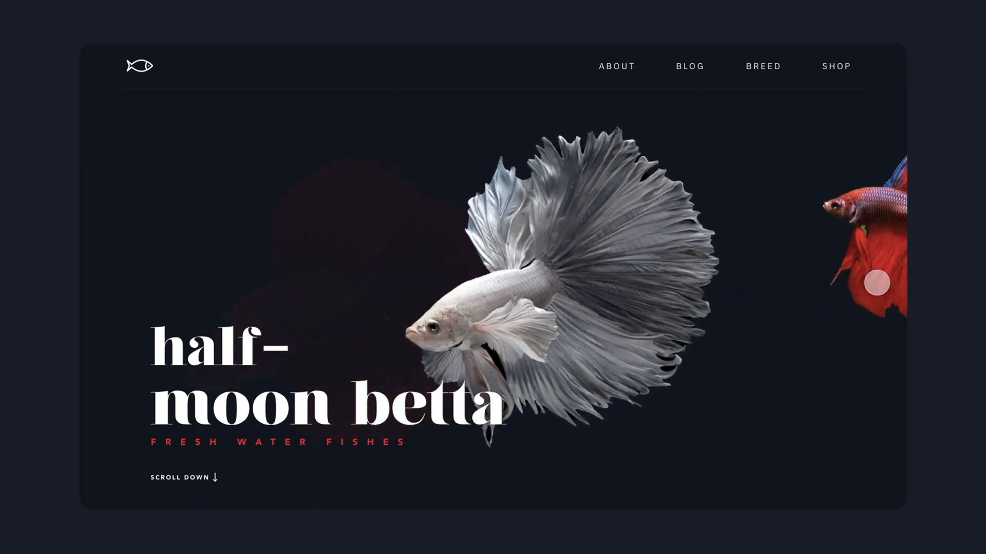